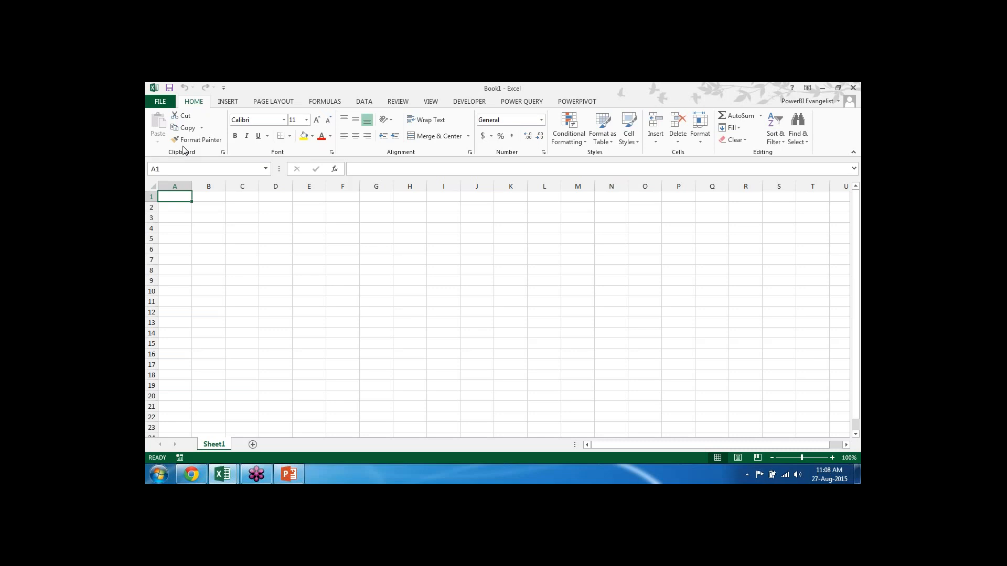
Look over the Power Query and PowerPivot command sets, and check the installed Office edition in the account information
click(508, 103)
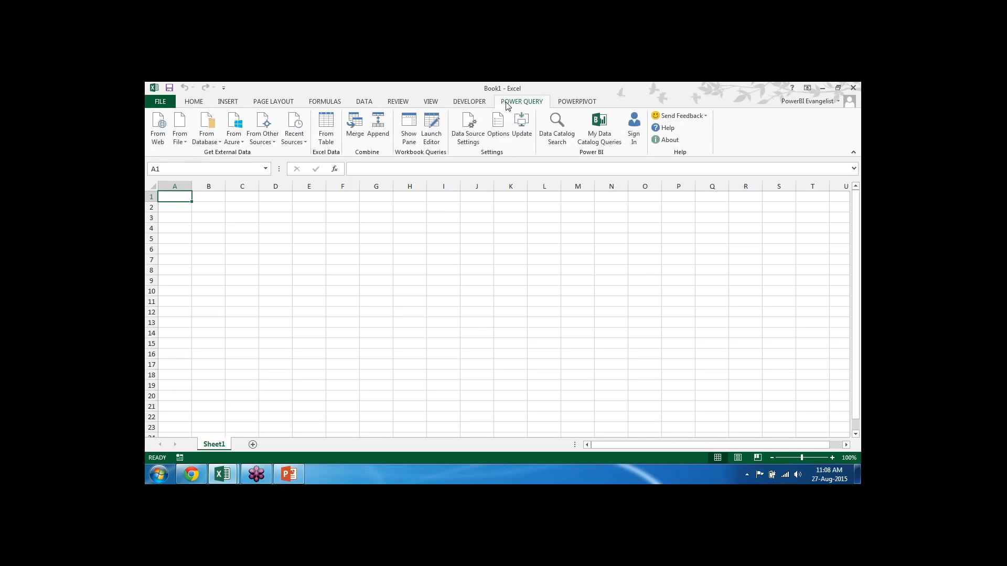
click(584, 104)
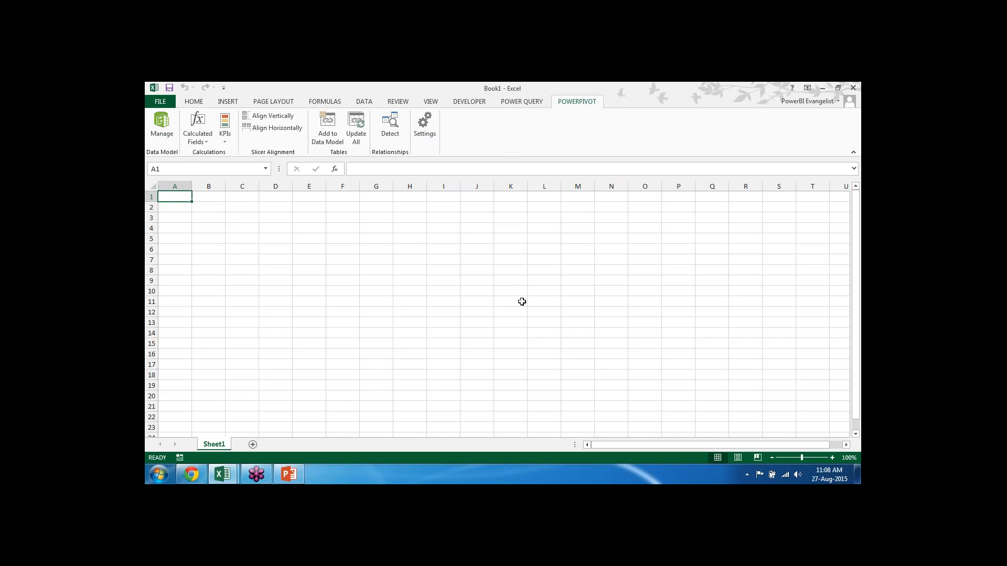
click(160, 101)
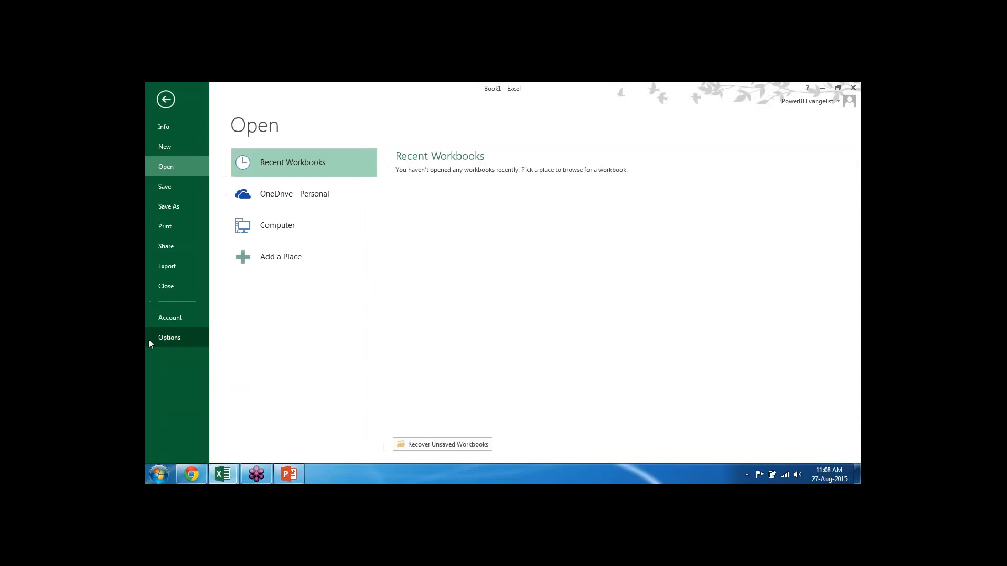
click(167, 324)
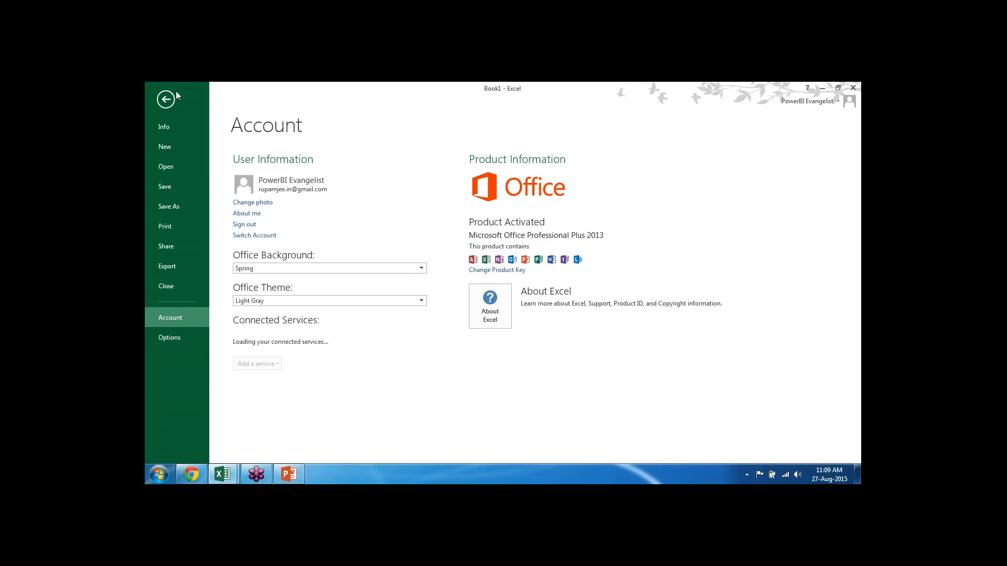
click(166, 100)
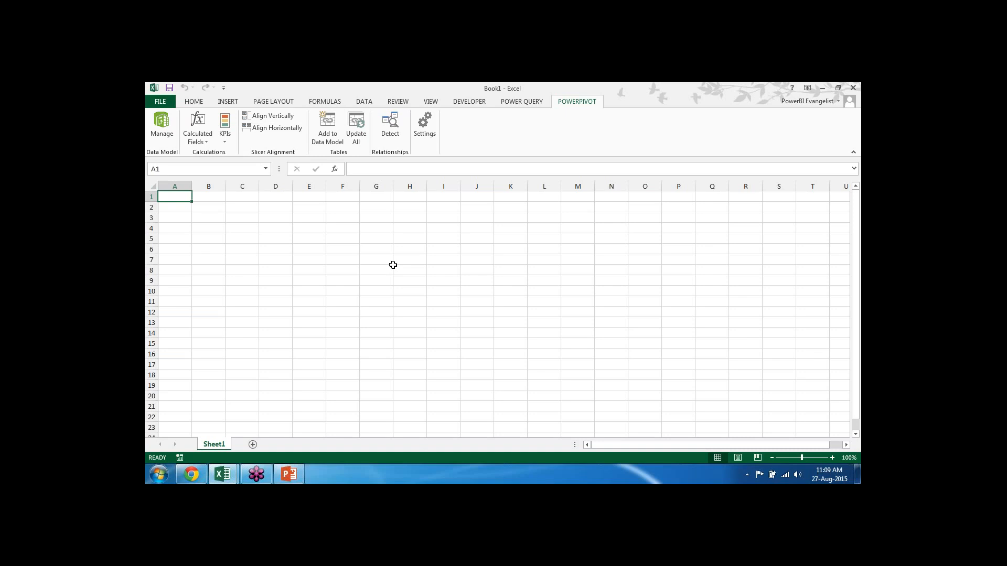
Review Excel's built-in external data import options, including the list of other sources
click(363, 100)
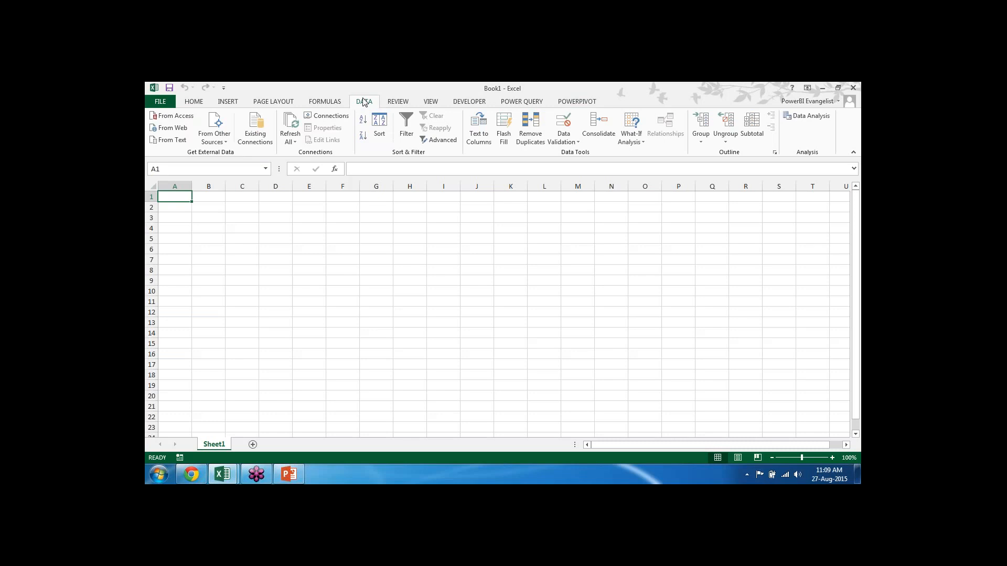
click(225, 146)
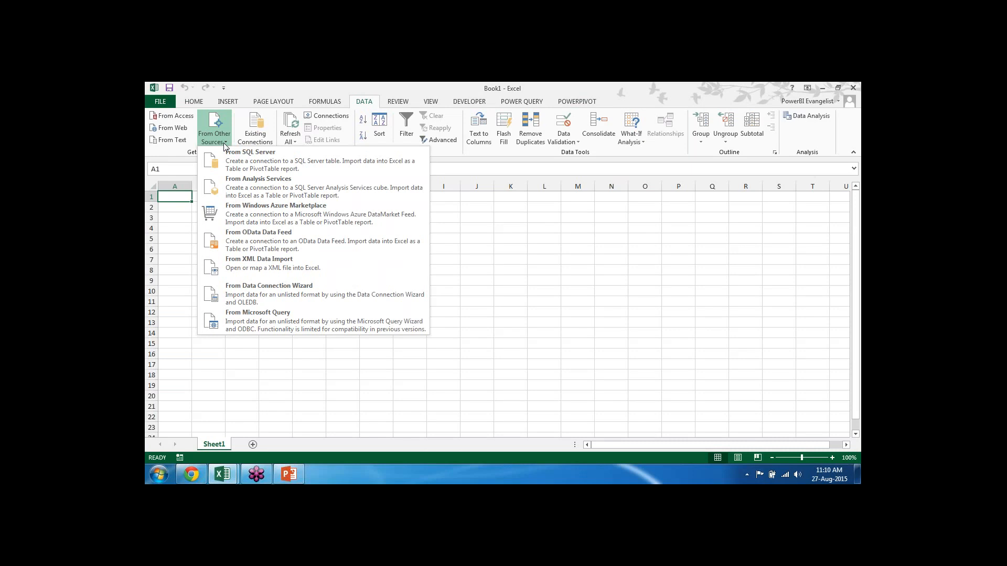
click(549, 253)
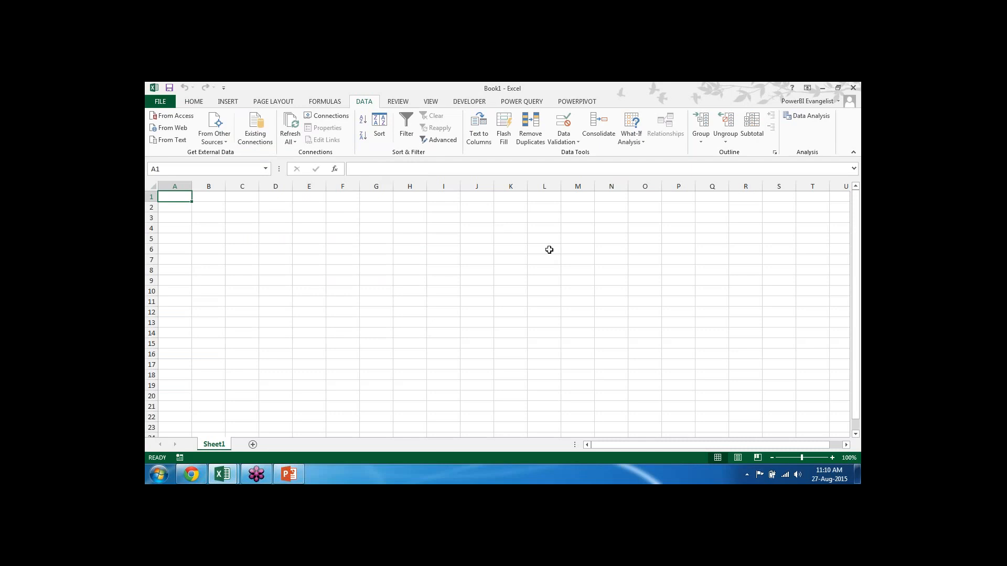
click(218, 140)
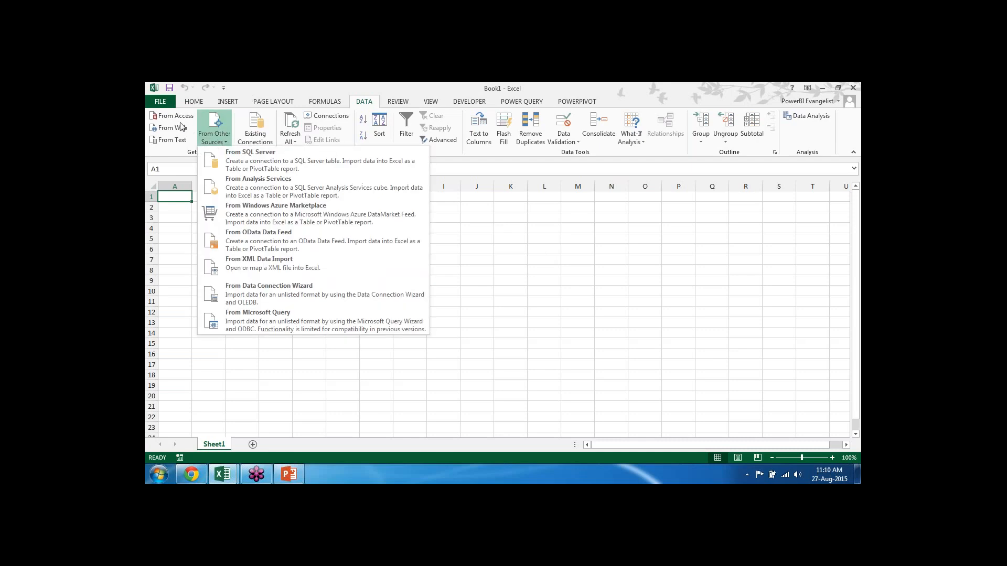
click(174, 152)
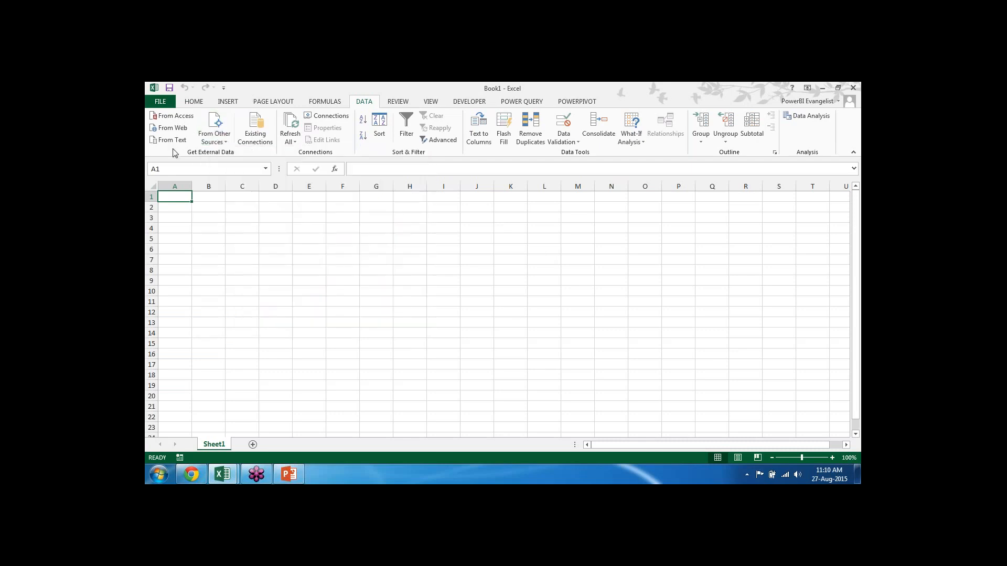
Open the COM Add-Ins manager from the Excel options to check which Power BI add-ins are available
click(515, 104)
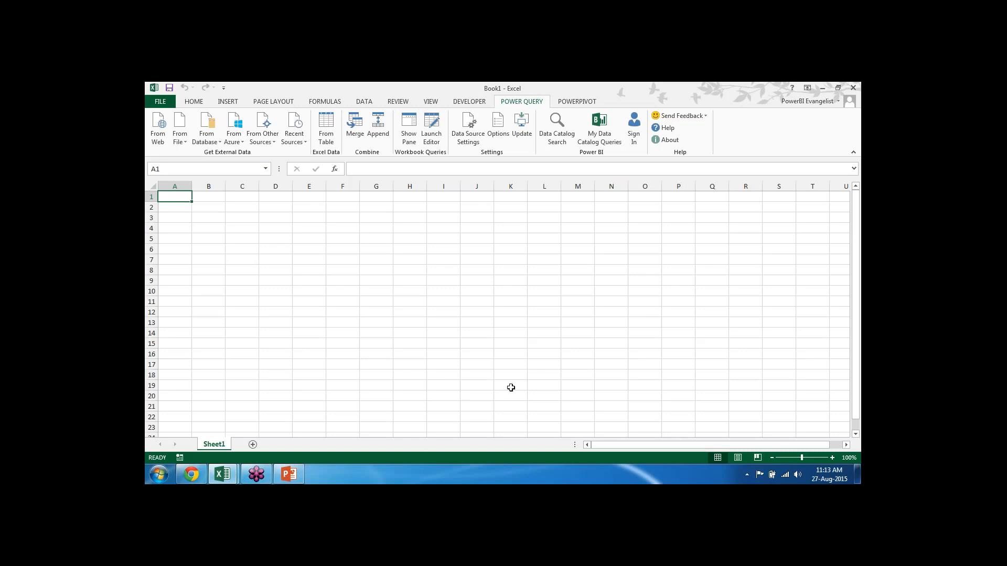
click(159, 102)
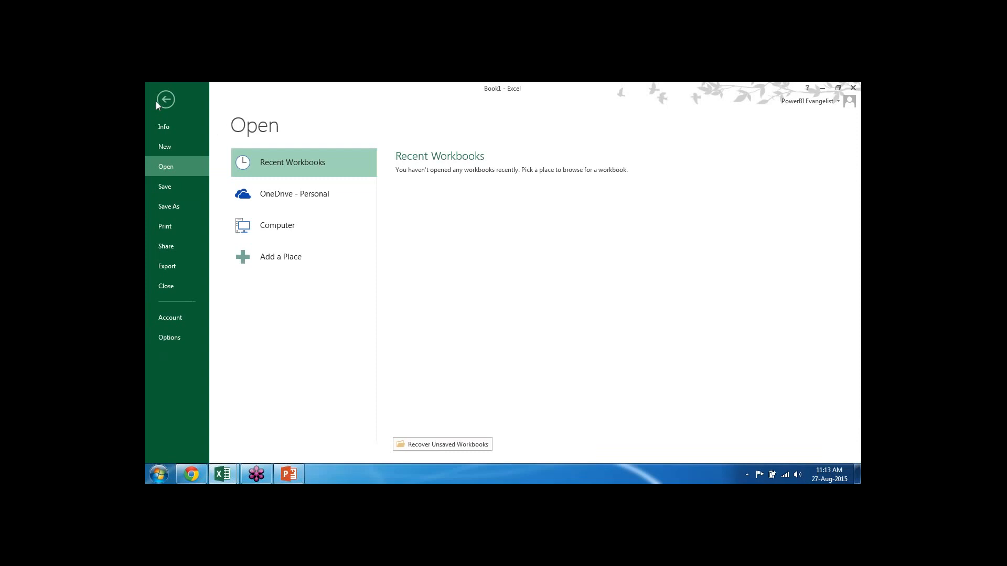
click(180, 341)
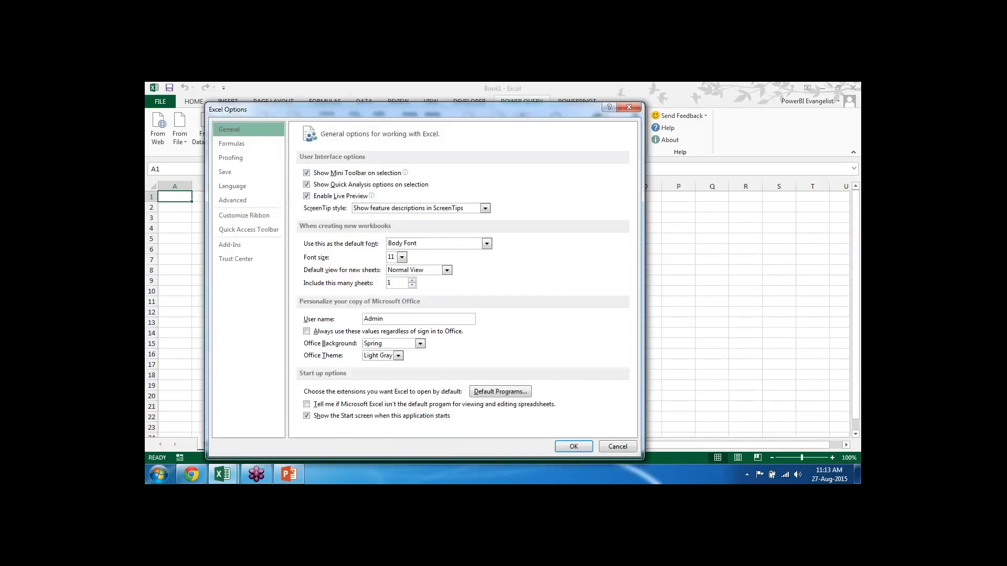
click(232, 247)
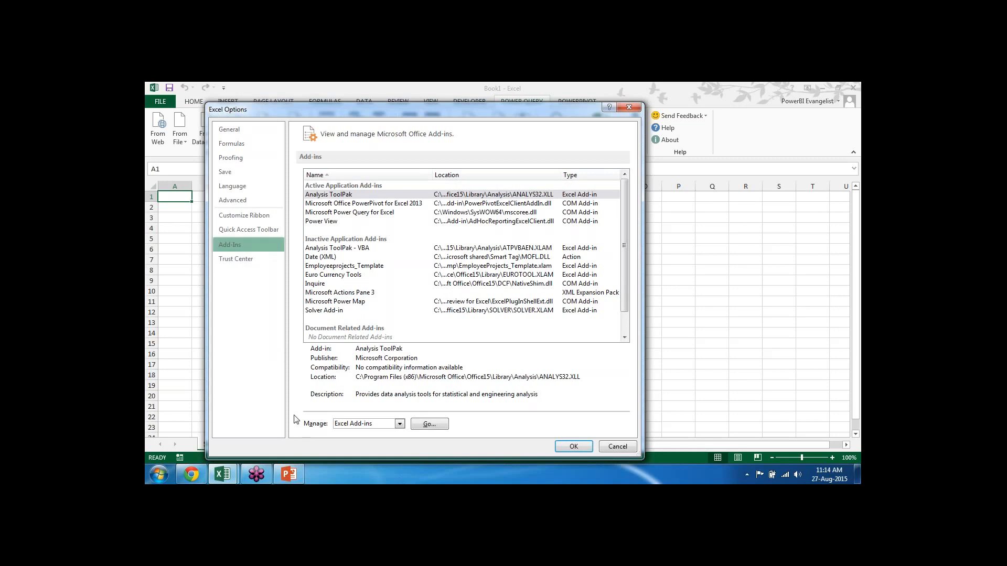
click(400, 425)
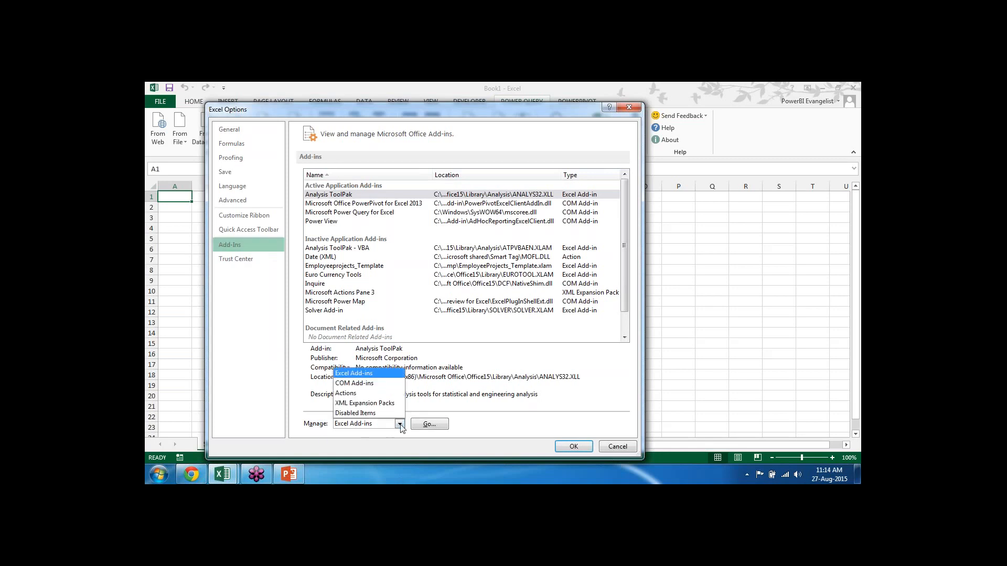
click(381, 388)
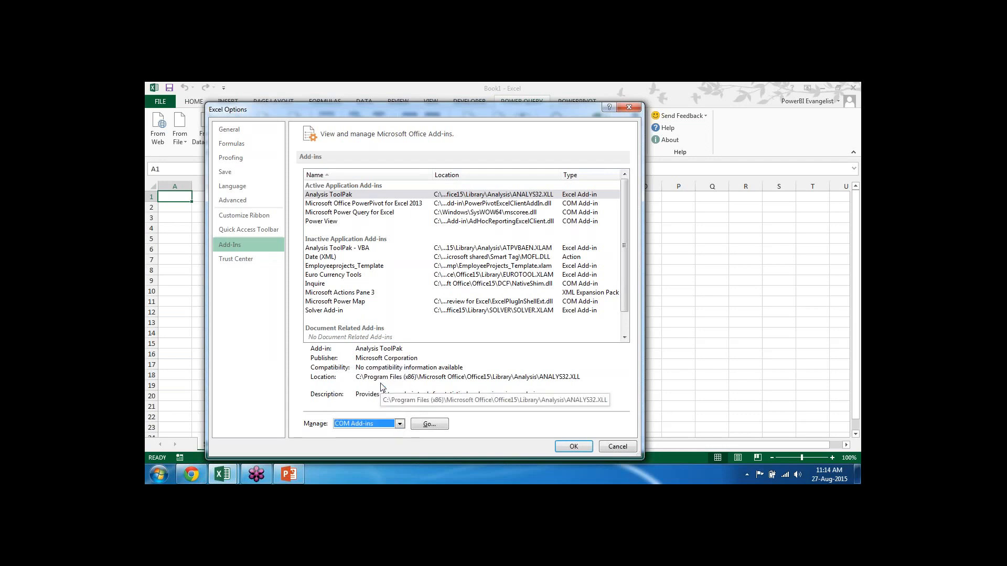
click(429, 424)
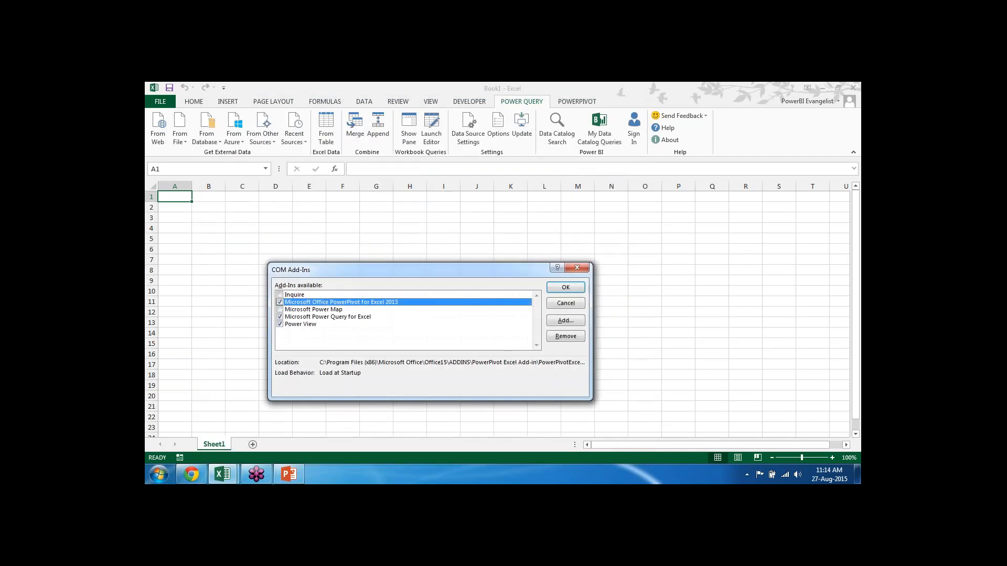
Try enabling the Microsoft Power Map add-in, inspect the PowerPivot, Power Query and Power View entries, and cancel the dialog
click(280, 309)
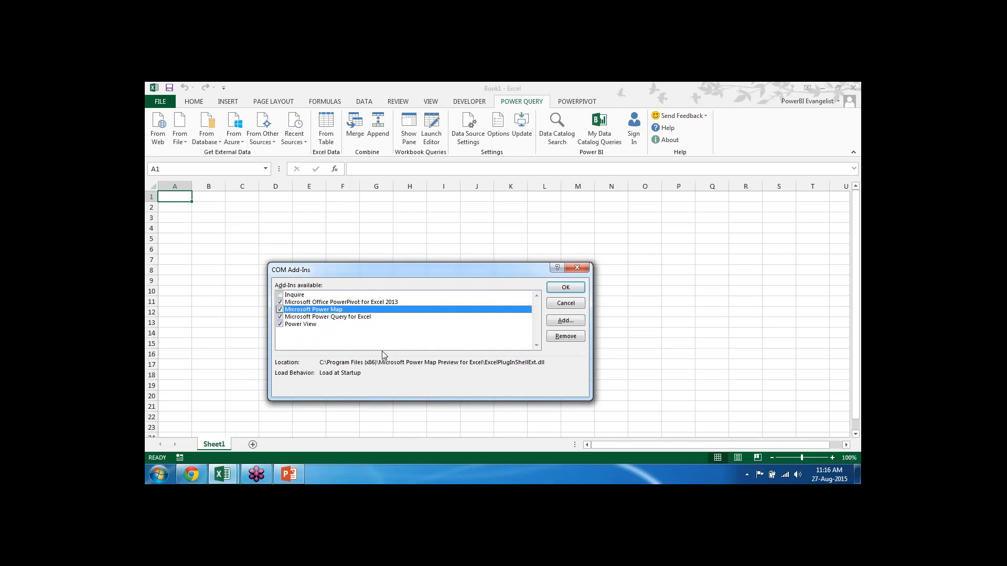
click(354, 318)
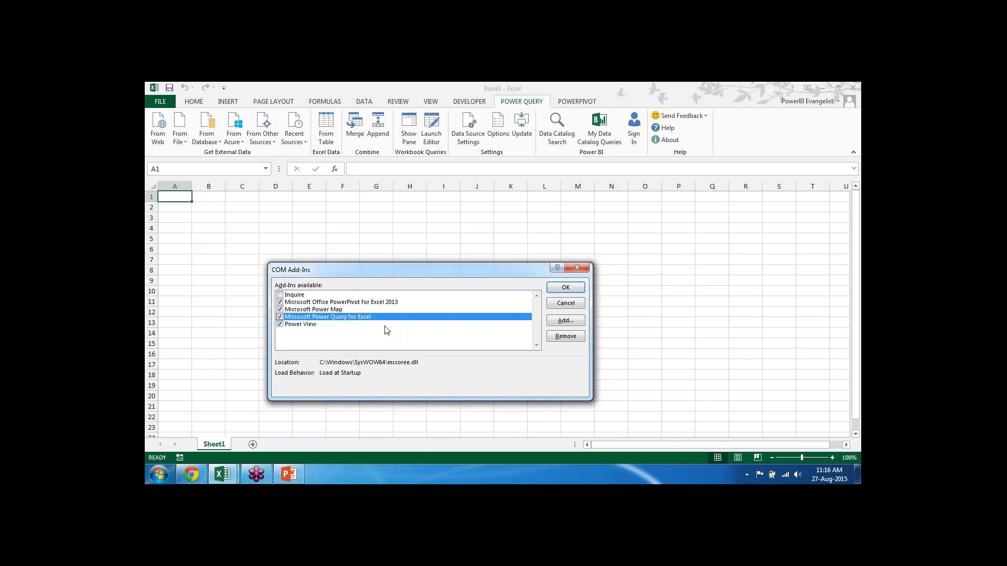
click(378, 304)
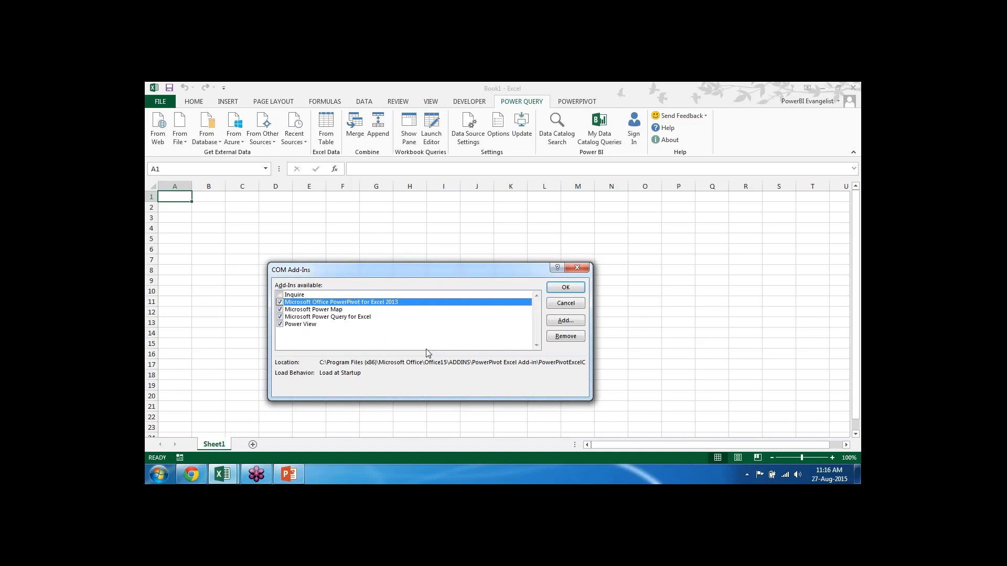
click(324, 310)
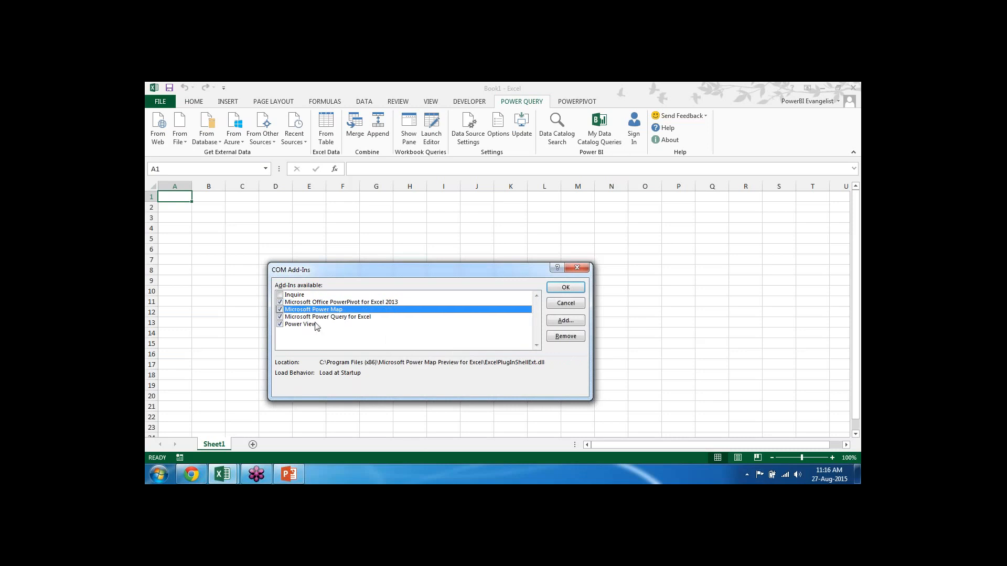
click(313, 325)
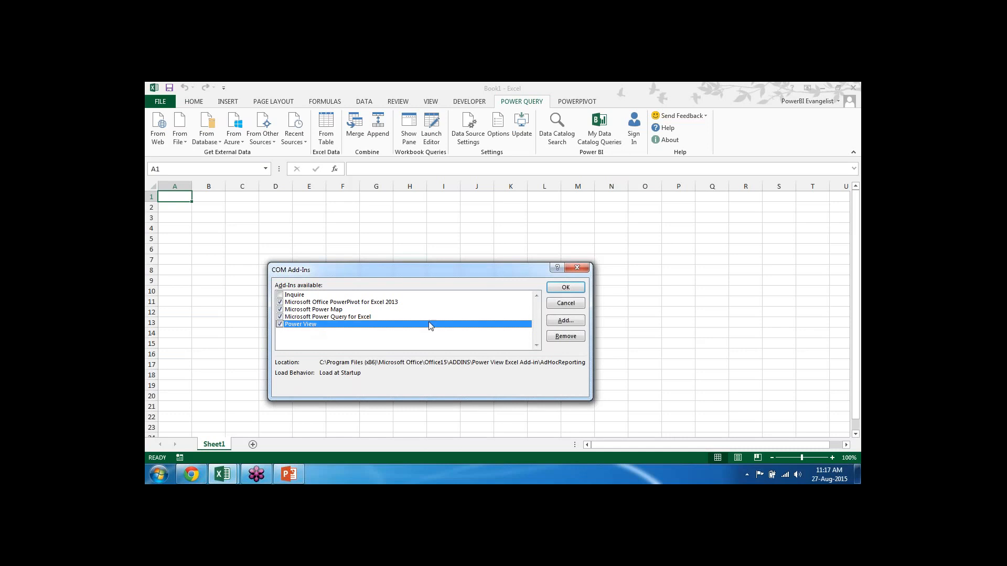
click(563, 305)
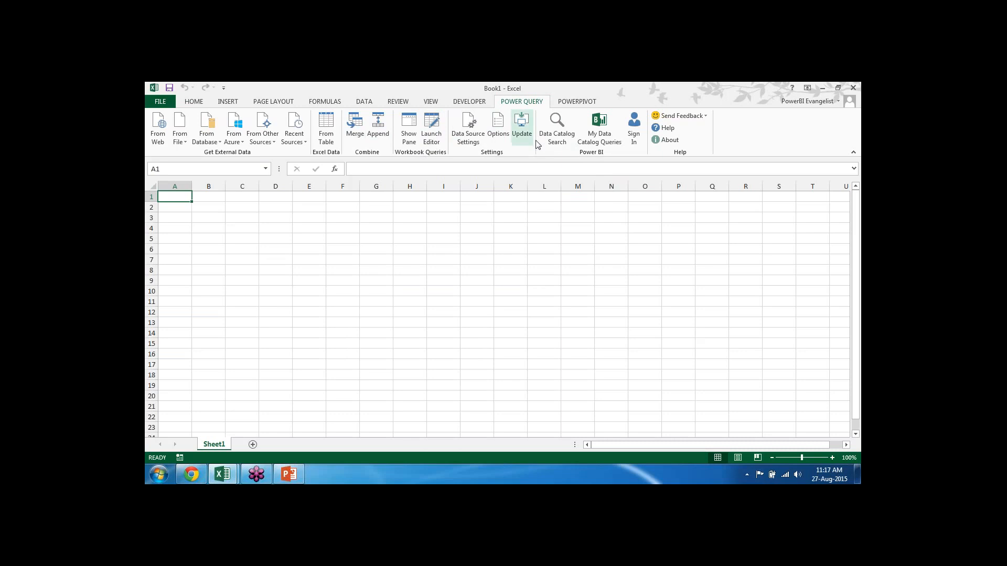
Look over the PowerPivot tools, the Insert commands with Power View, and the Power Query tools
click(574, 104)
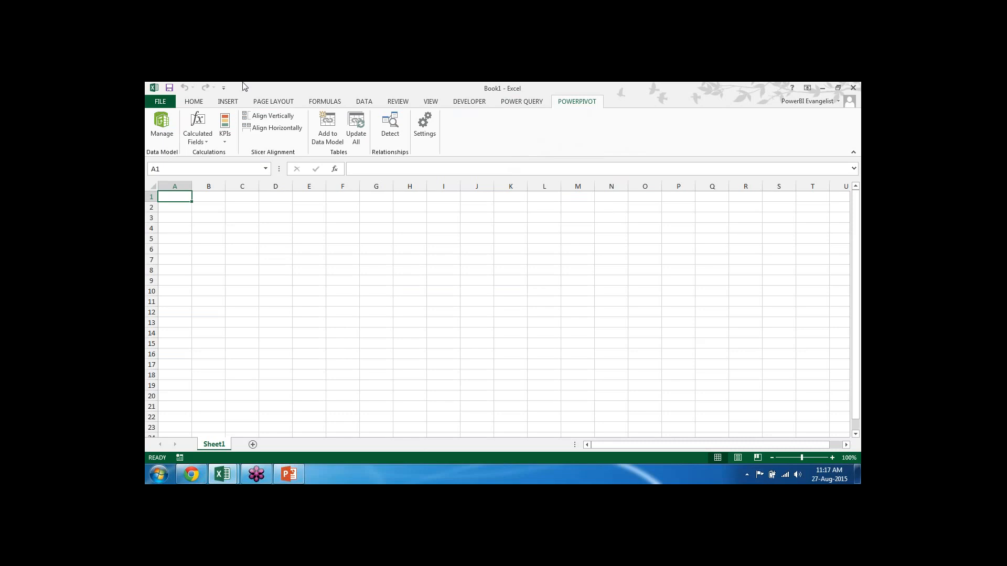
click(229, 104)
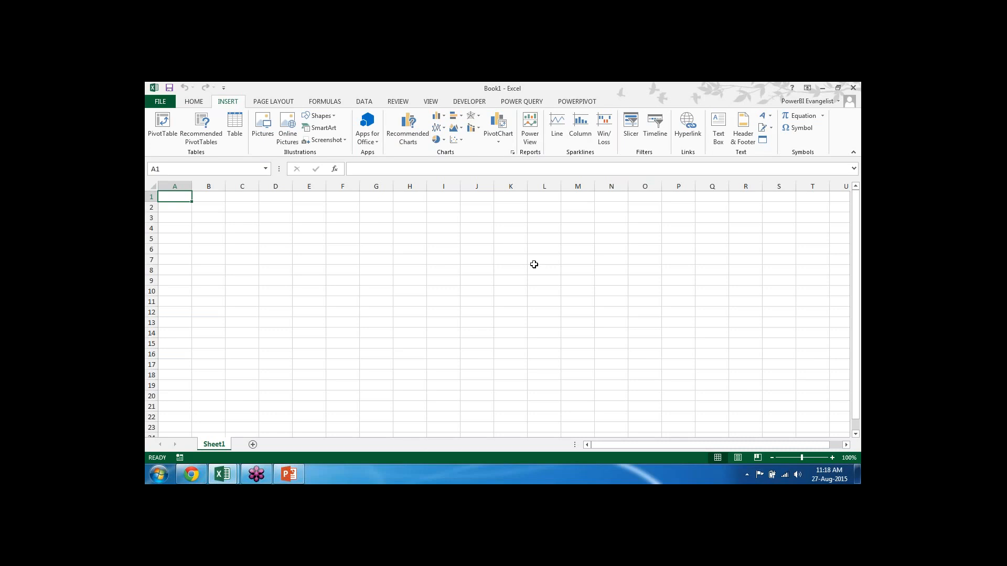
click(527, 104)
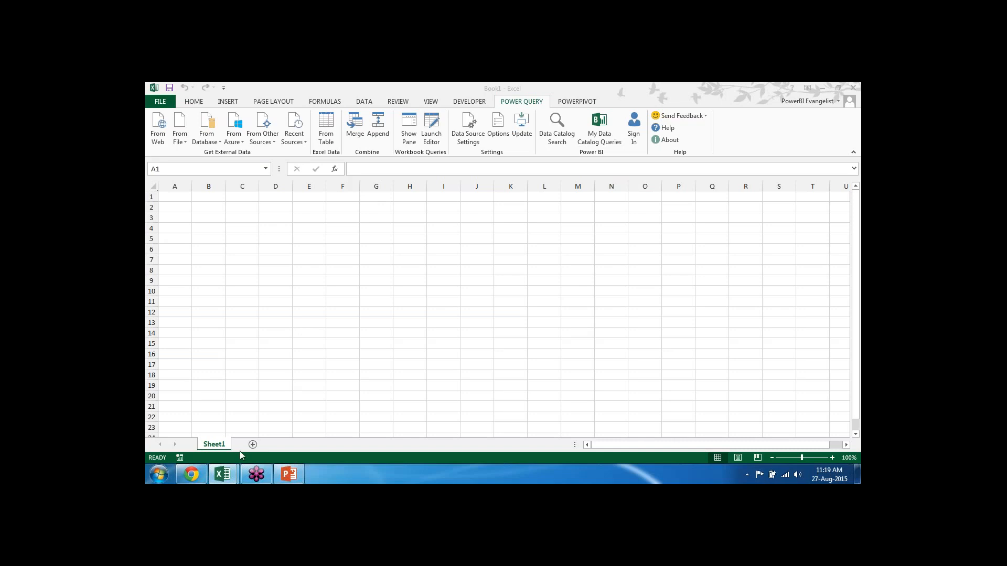
Bring the Book1 workbook to the front and review Power Query's import options for files, databases and other sources
mouse_move(236, 472)
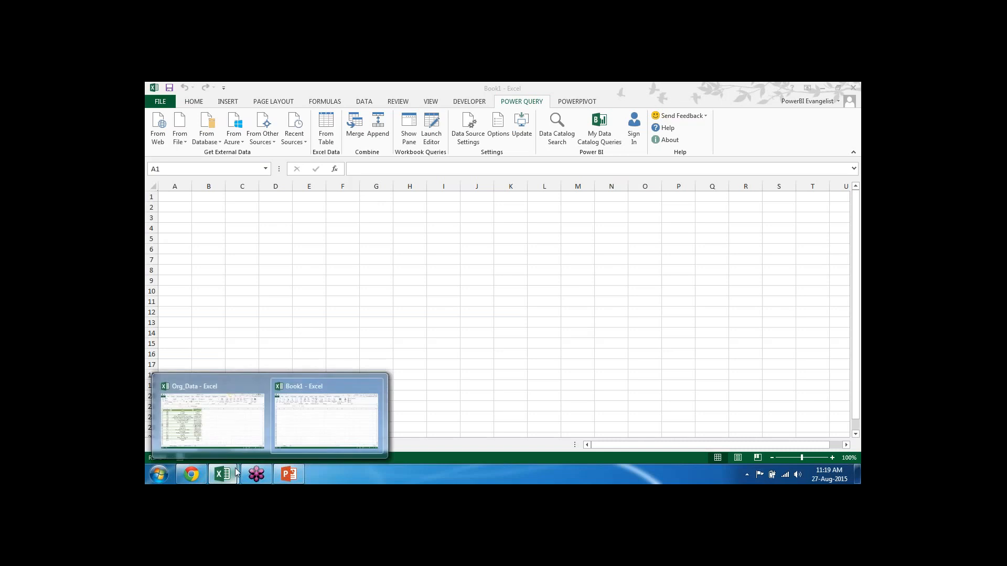
click(355, 420)
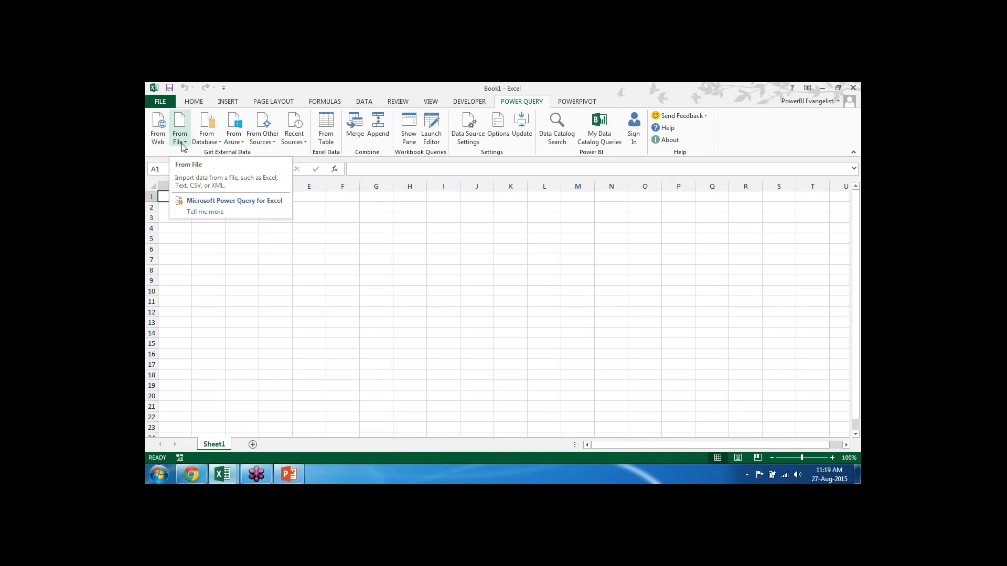
click(182, 143)
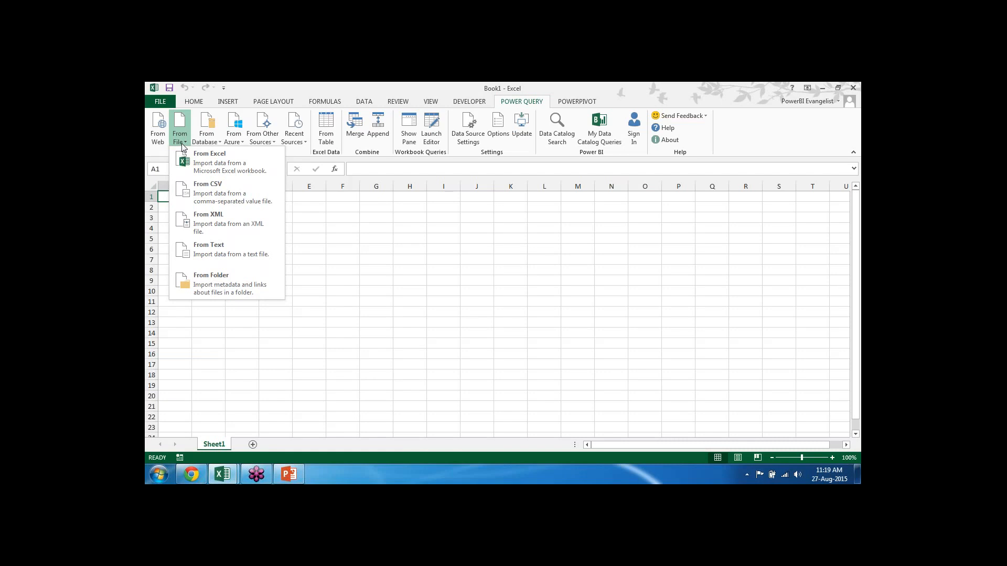
click(208, 142)
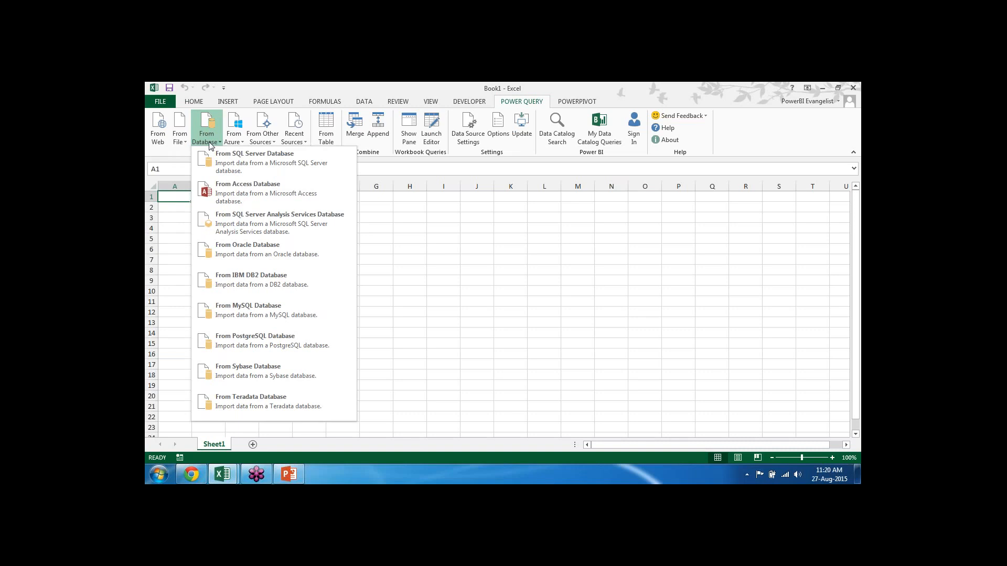
mouse_move(242, 141)
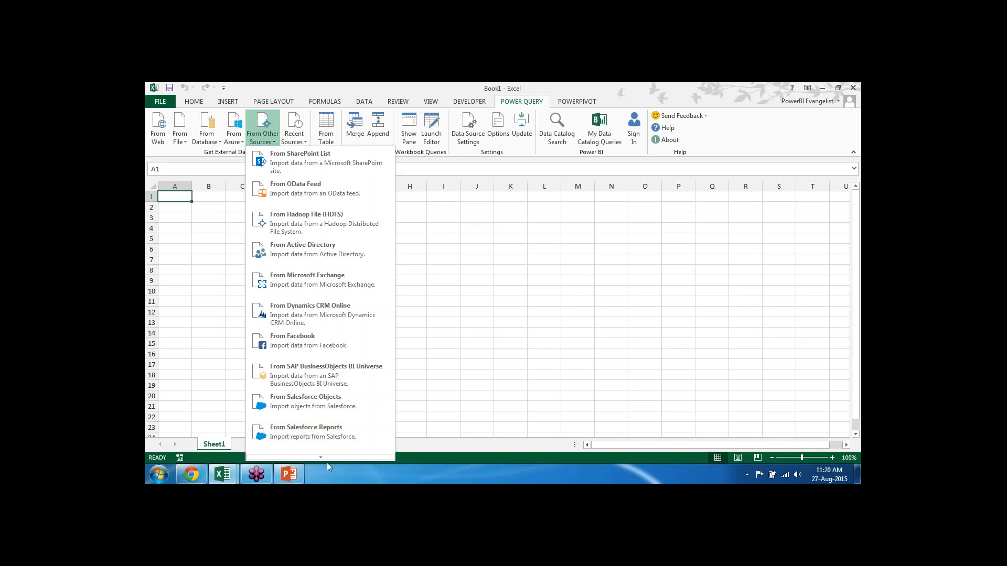
mouse_move(326, 461)
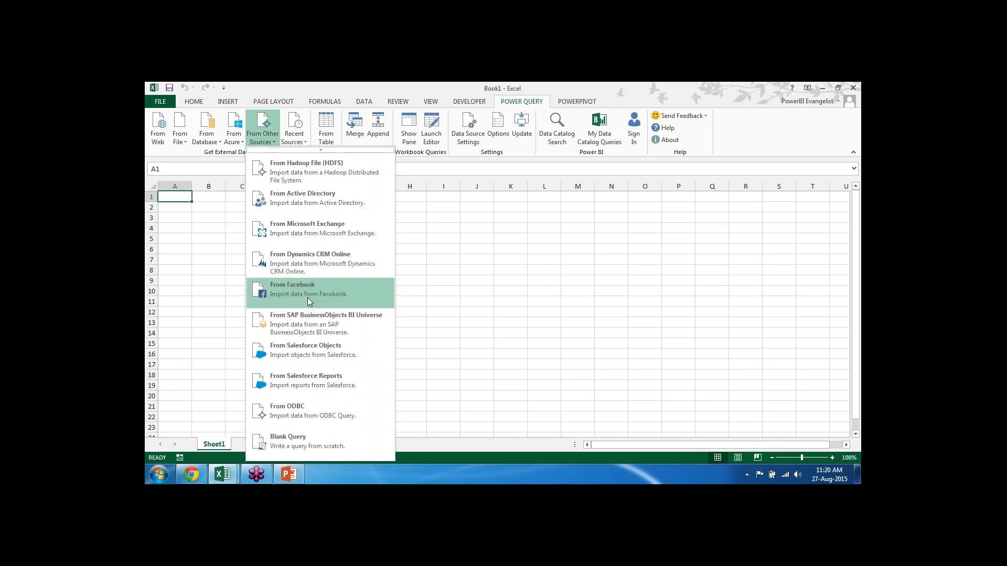
click(438, 338)
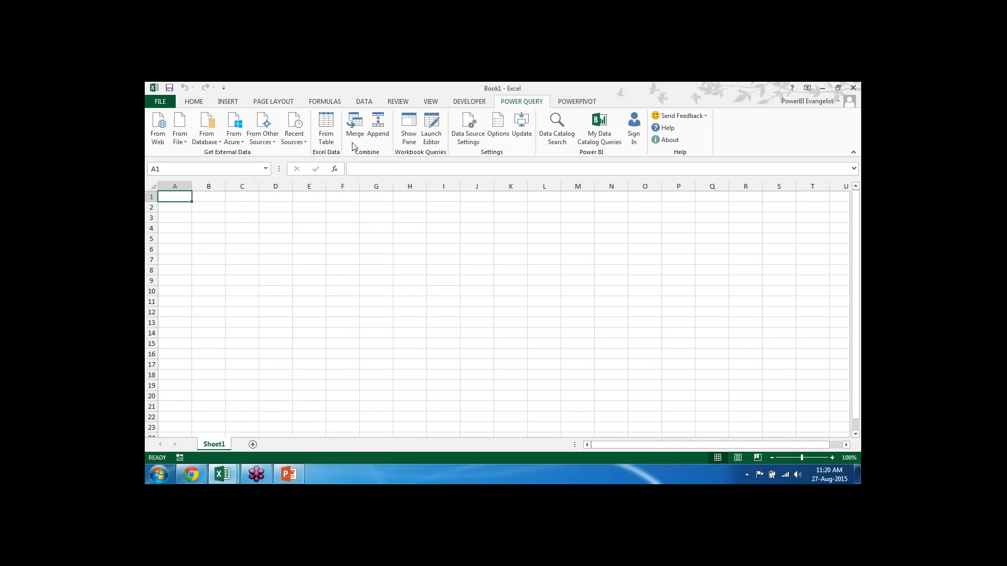
Open Power Query's Data Catalog Search
click(561, 133)
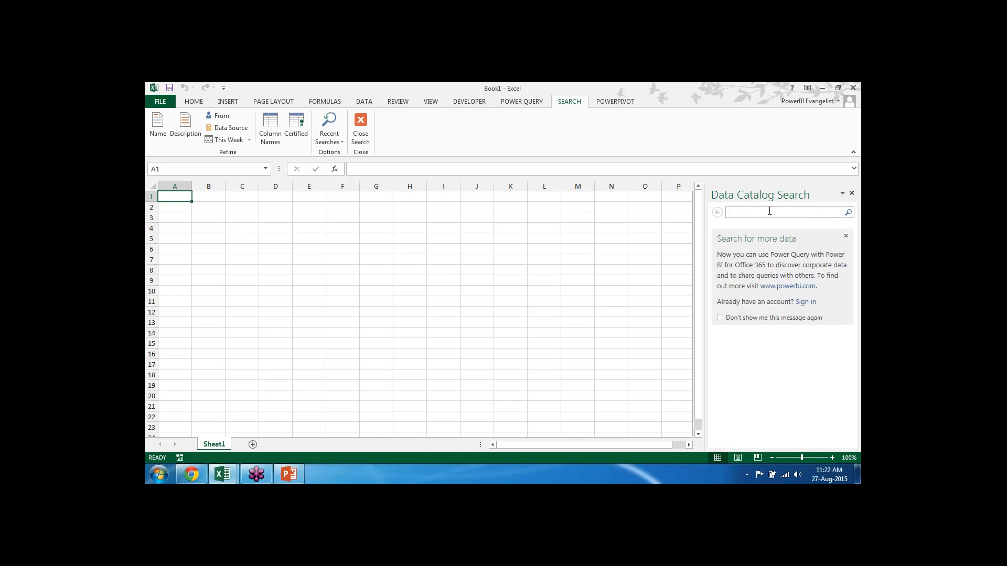
text(world)
text( tallest)
key(BackSpace)
key(BackSpace)
key(BackSpace)
key(BackSpace)
key(BackSpace)
key(BackSpace)
key(BackSpace)
key(BackSpace)
key(BackSpace)
key(BackSpace)
key(BackSpace)
key(BackSpace)
Search the data catalog for "tallest buildings of the world"
text(tallest buildings of the world)
key(Return)
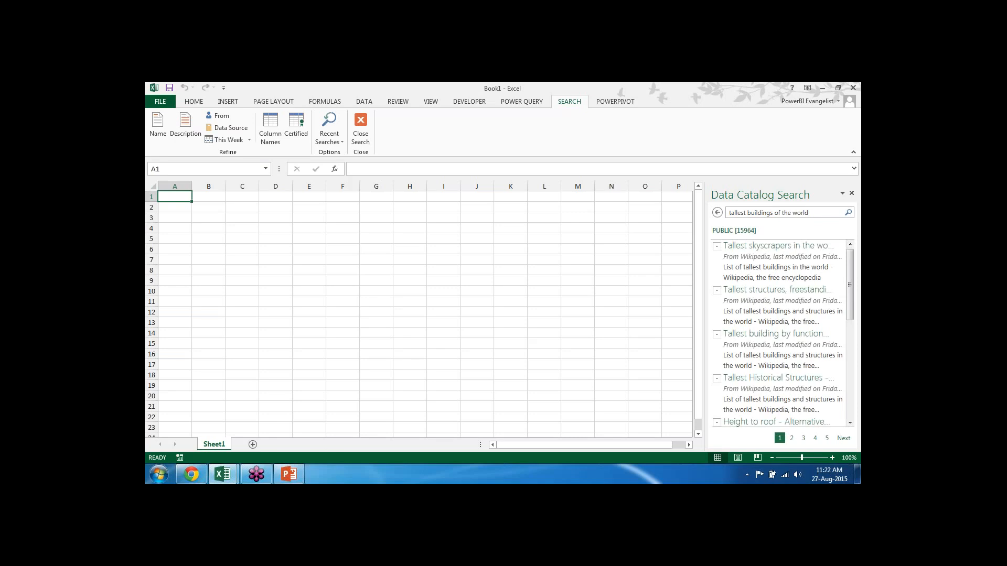
Preview the columns of Wikipedia's "Tallest skyscrapers in the world" search result and load its table into the workbook
mouse_move(744, 266)
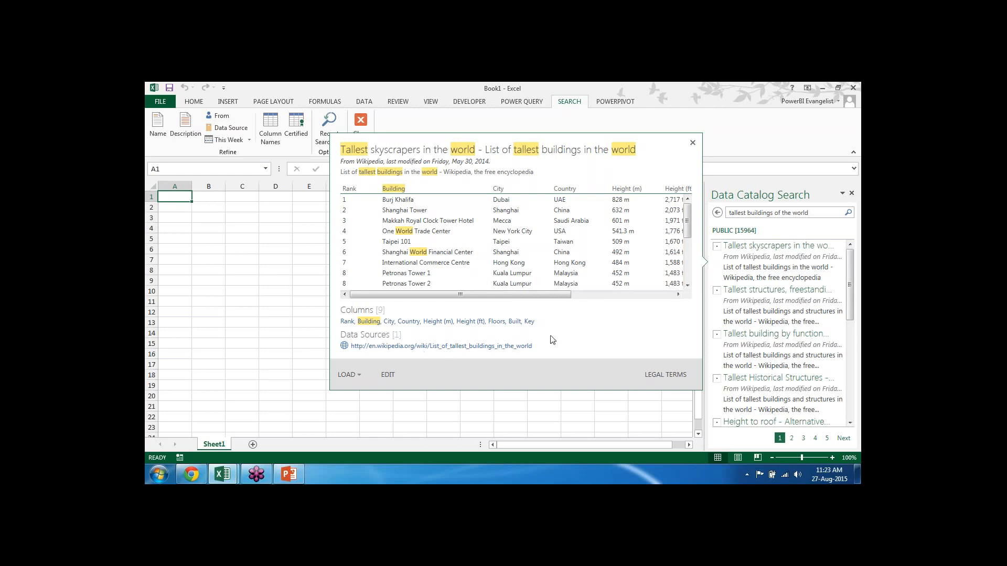
drag(528, 292, 640, 294)
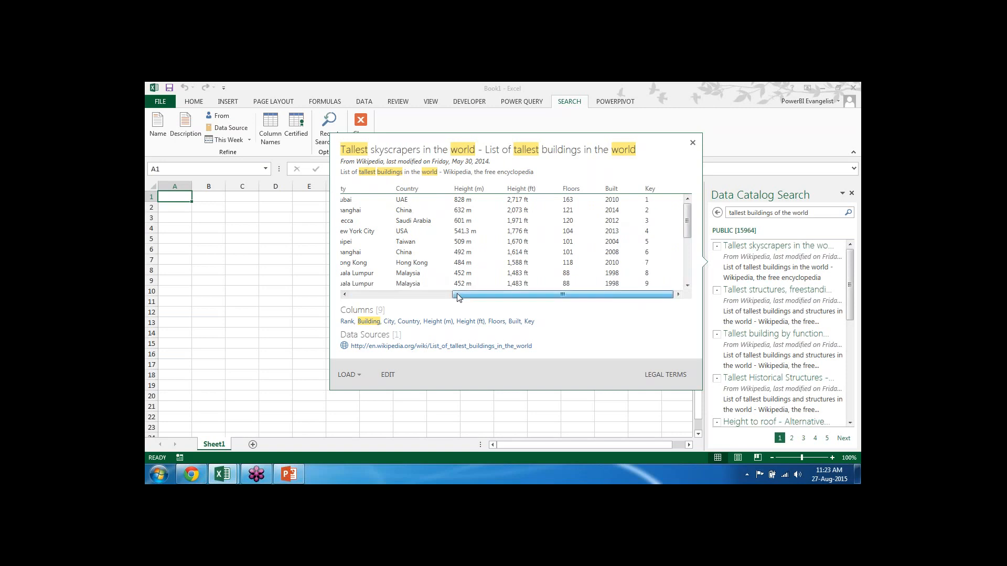
drag(454, 295, 345, 298)
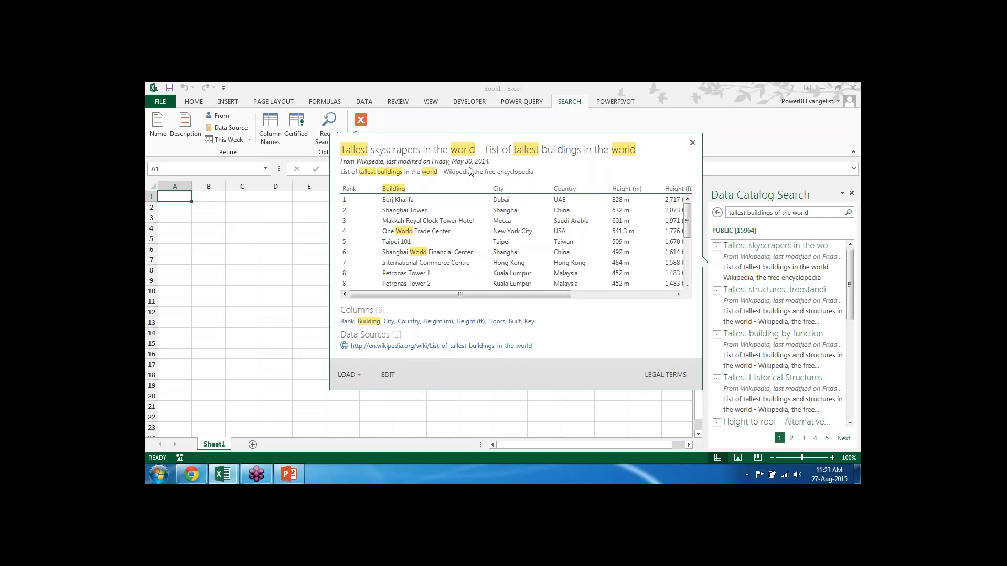
click(359, 376)
click(375, 387)
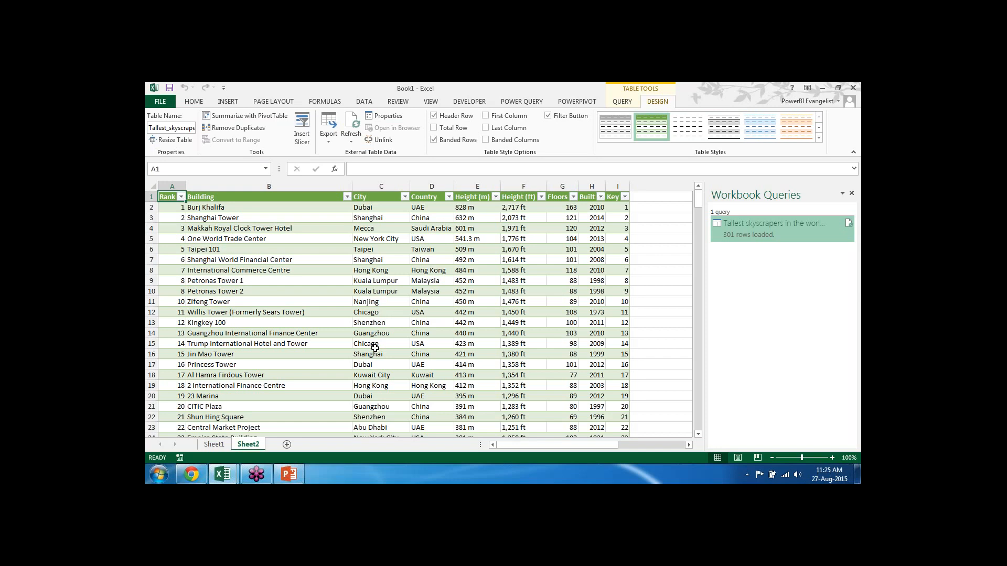
Open the loaded tallest skyscrapers query for editing in the Query Editor
click(621, 102)
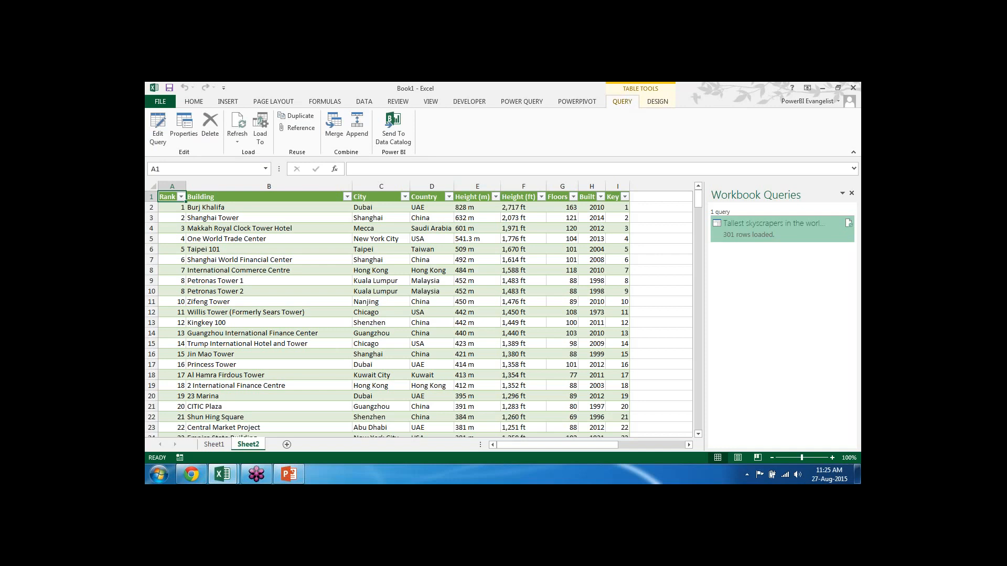
click(161, 133)
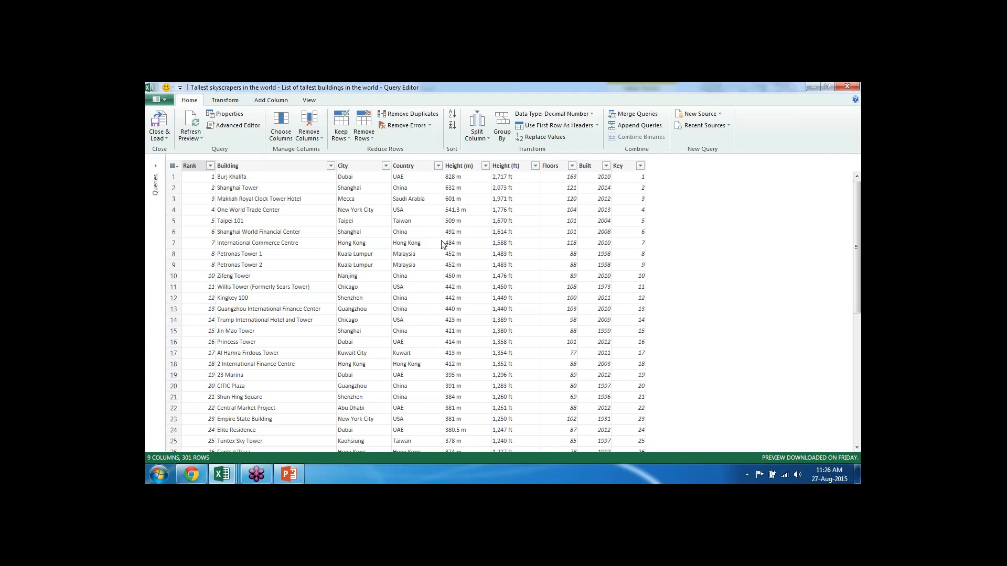
click(414, 168)
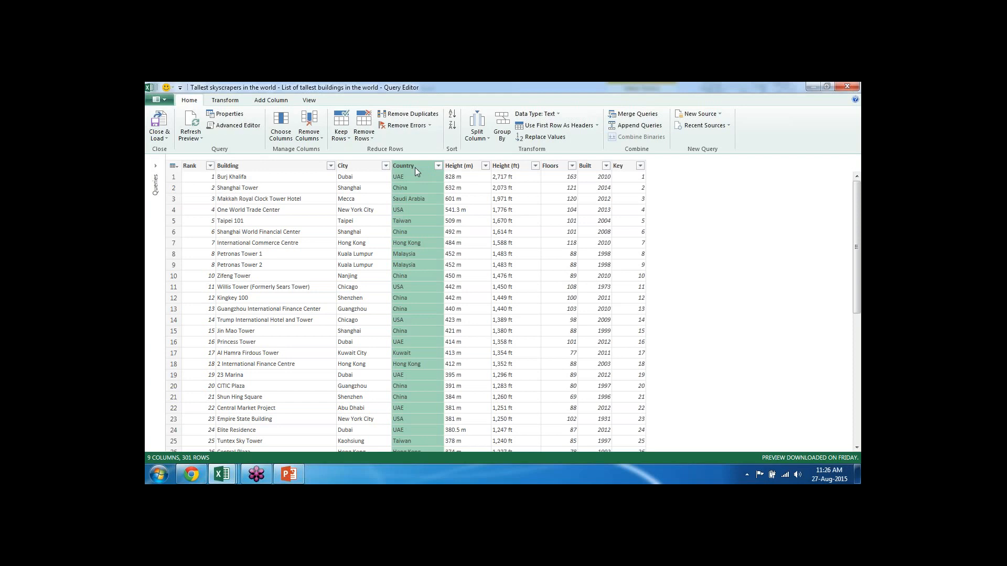
Remove the Key column from the tallest skyscrapers query
click(618, 166)
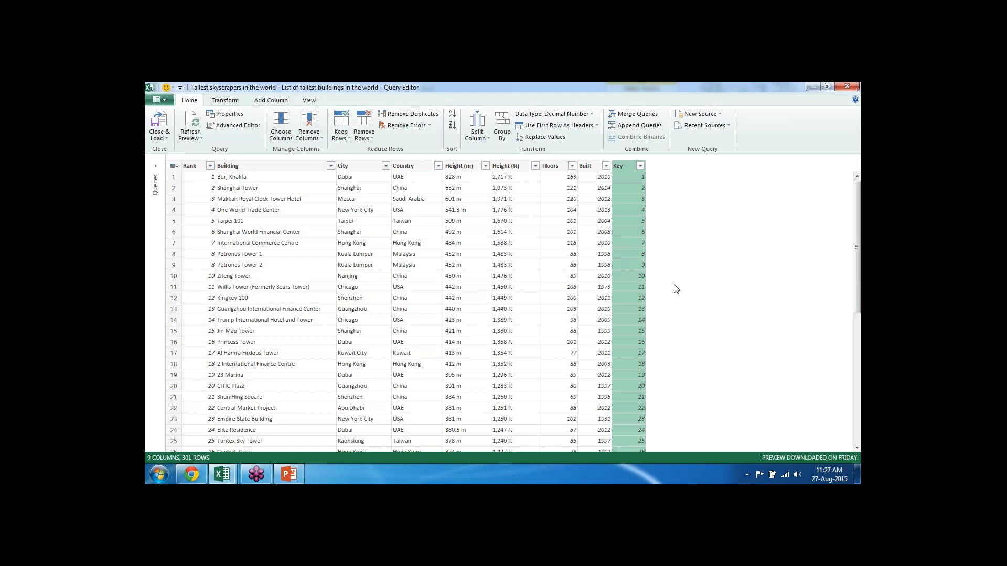
click(314, 138)
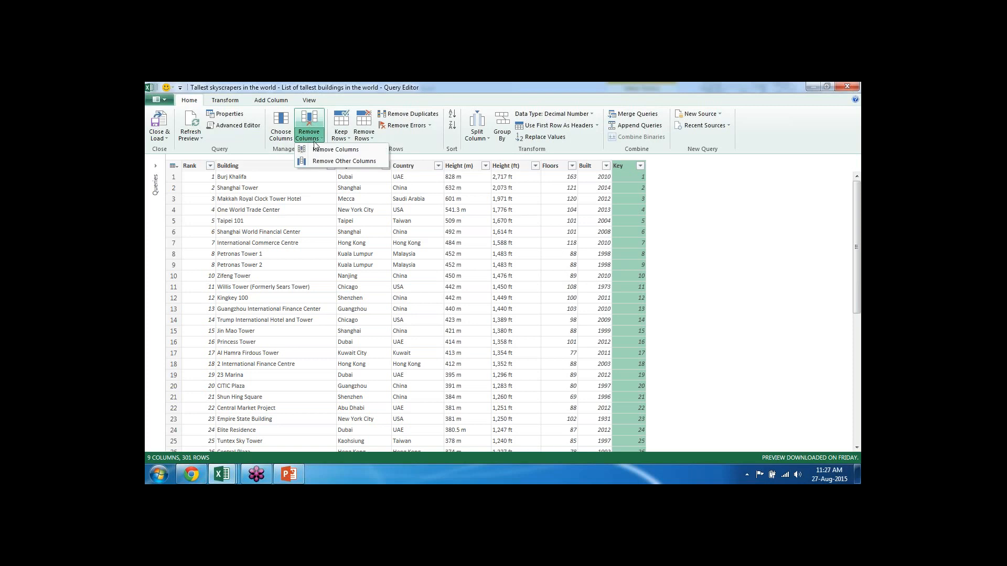
click(325, 149)
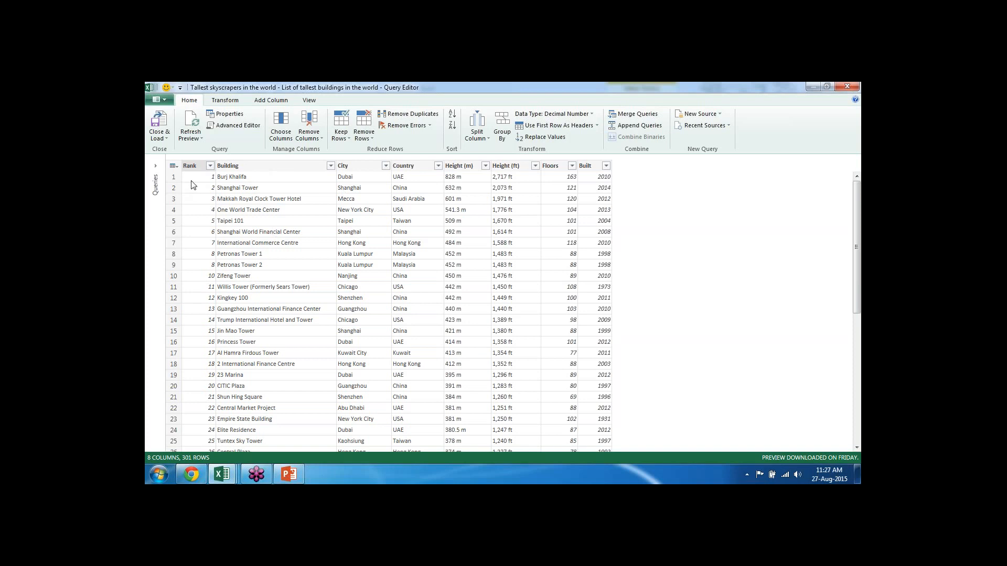
Change the data type of the Rank column to Whole Number
click(194, 166)
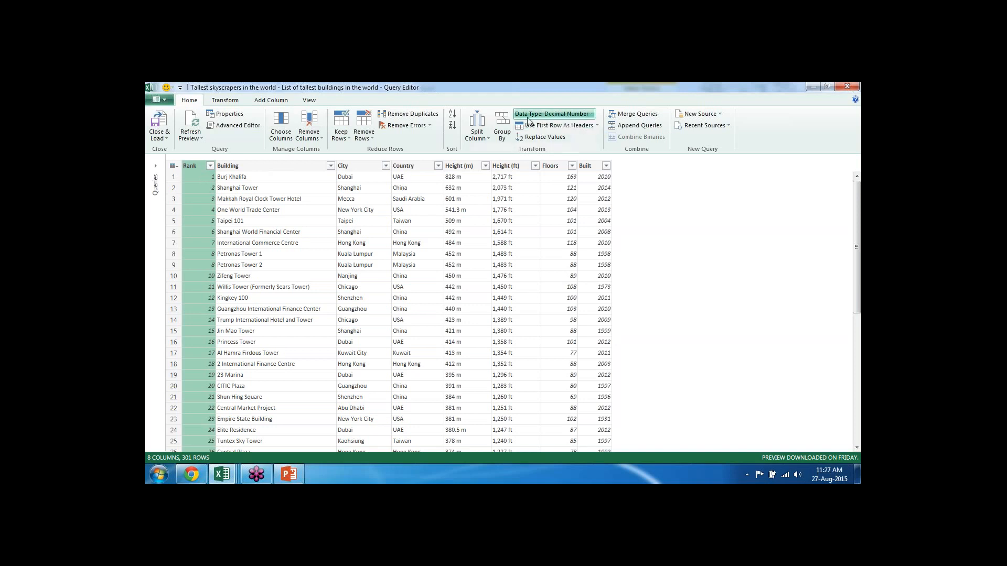
click(589, 116)
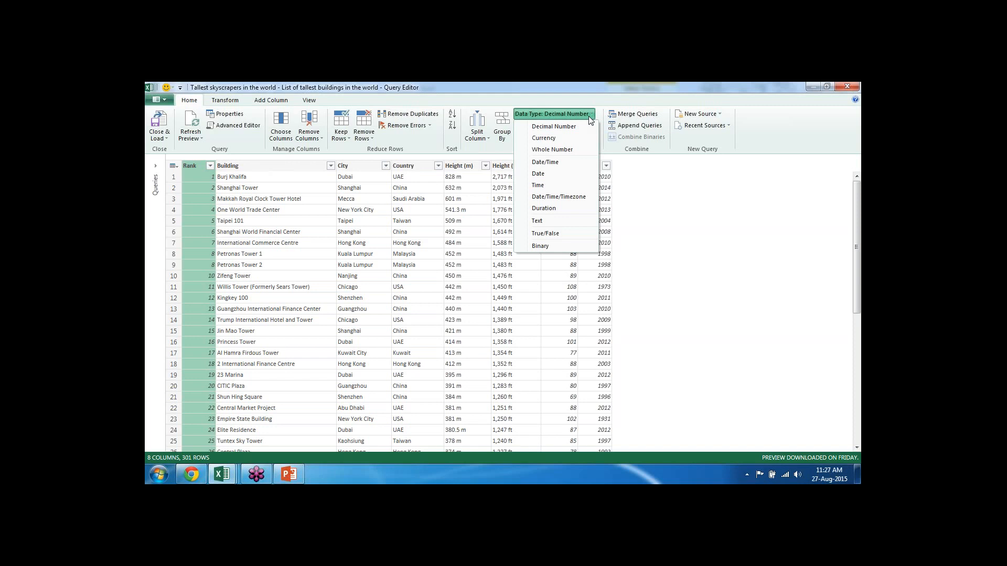
click(555, 151)
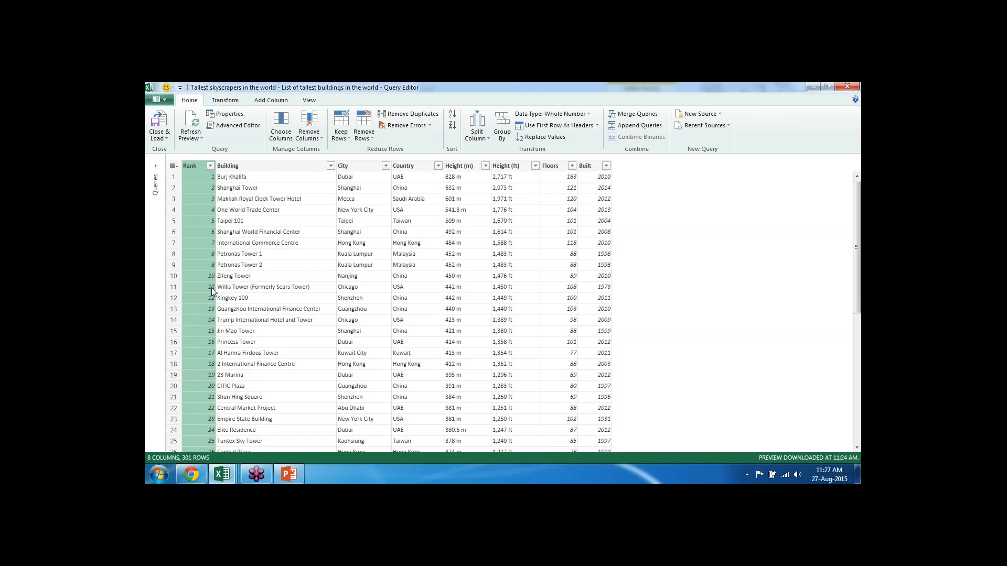
Split the Height (m) column by the Space delimiter at each occurrence to separate the numbers from the unit
click(460, 165)
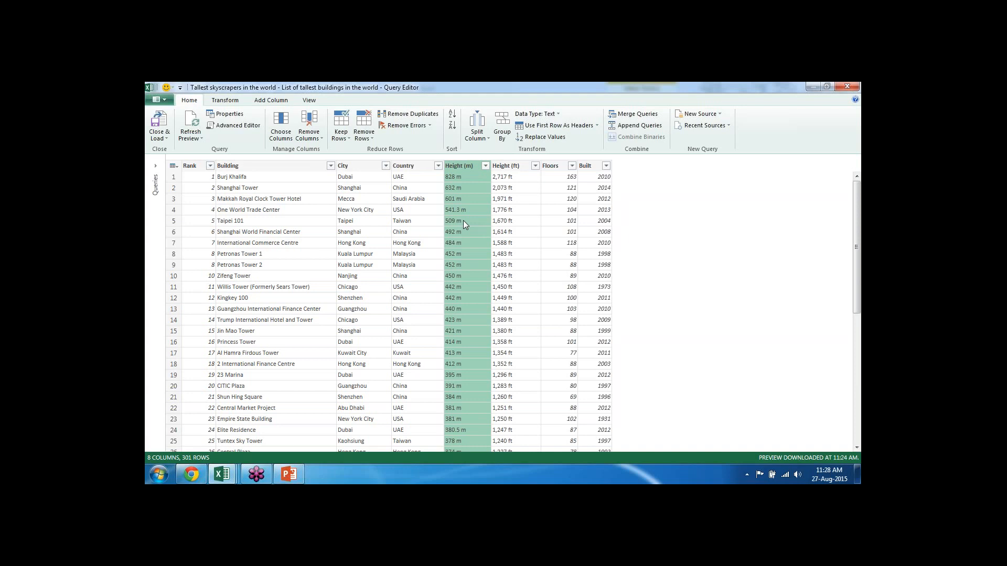
click(473, 128)
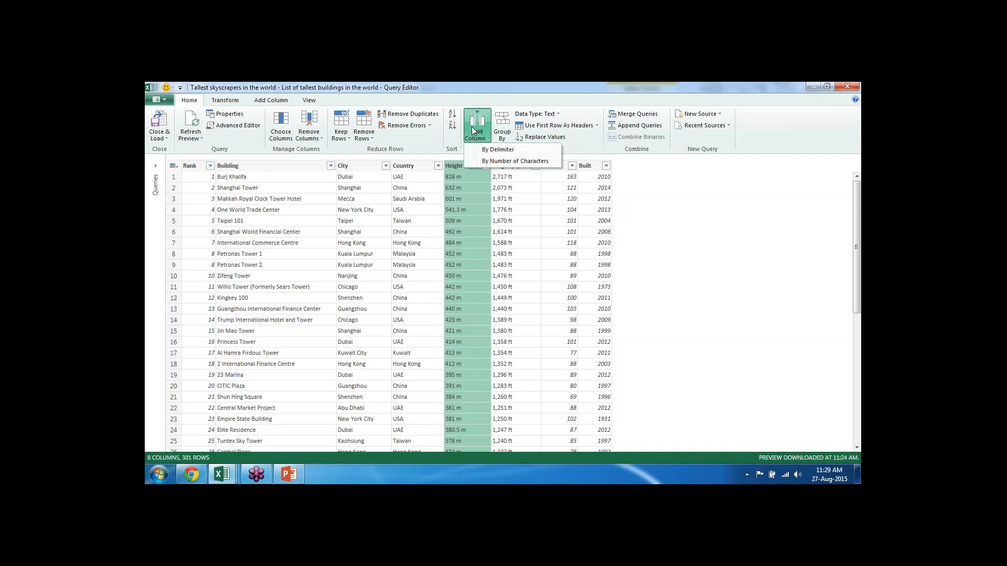
click(498, 150)
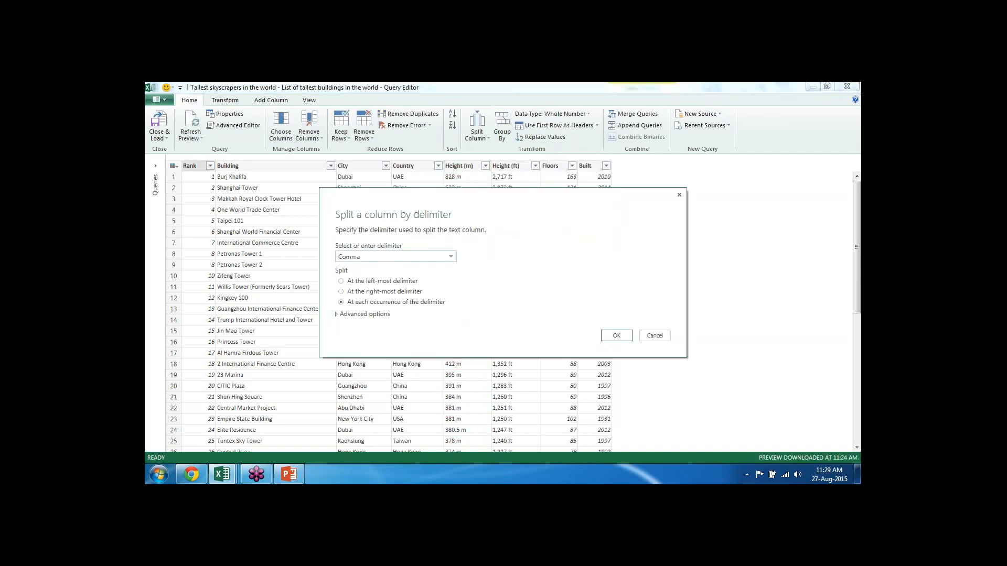
click(450, 256)
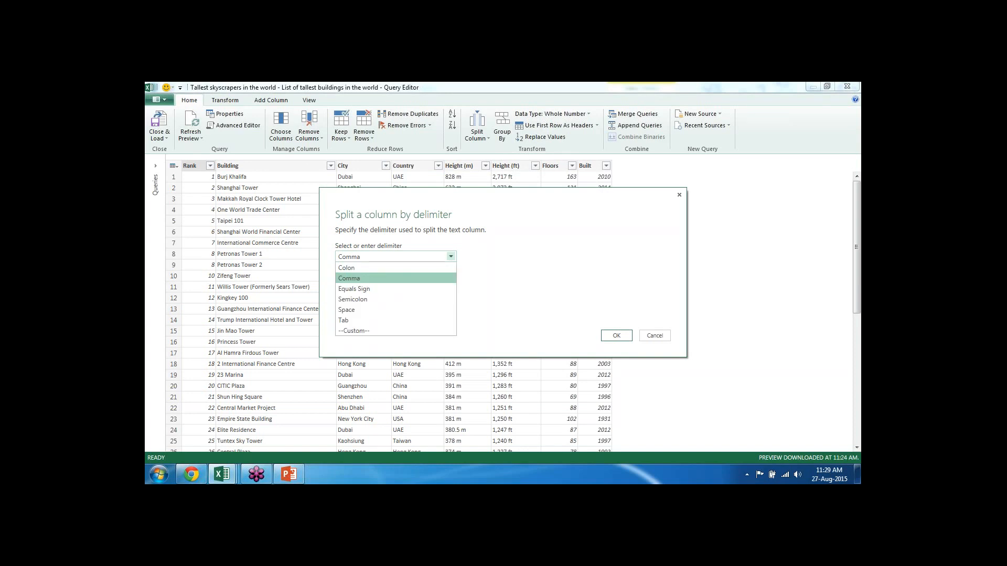
click(359, 310)
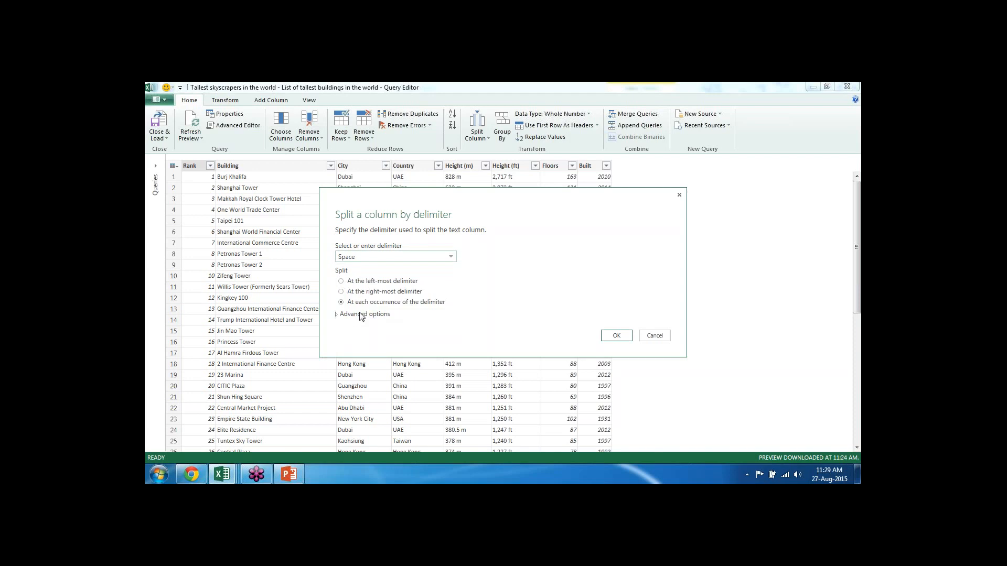
click(616, 335)
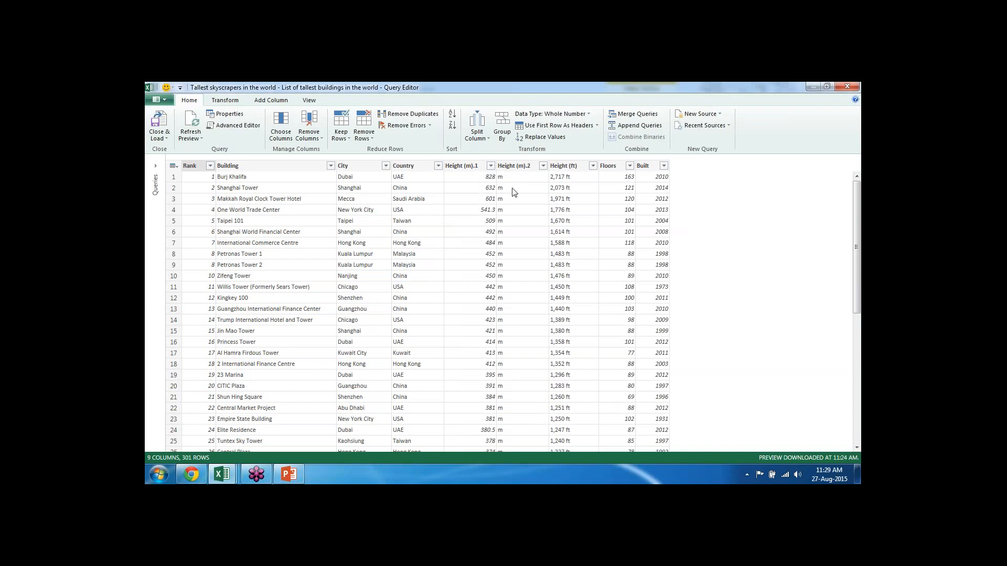
Delete the split-off metre unit column Height (m).2 and rename the remaining metre column as Height (m)
click(522, 167)
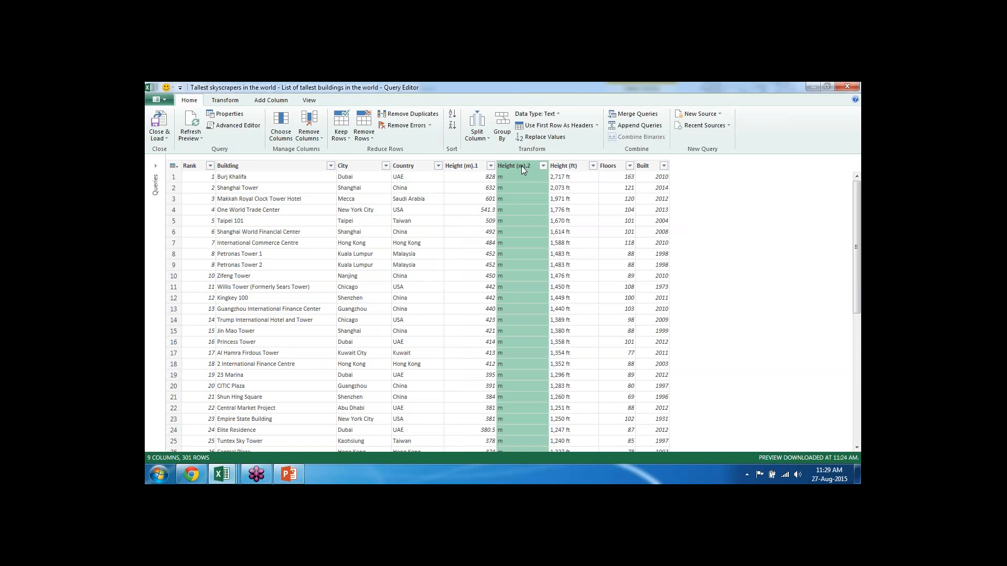
key(Delete)
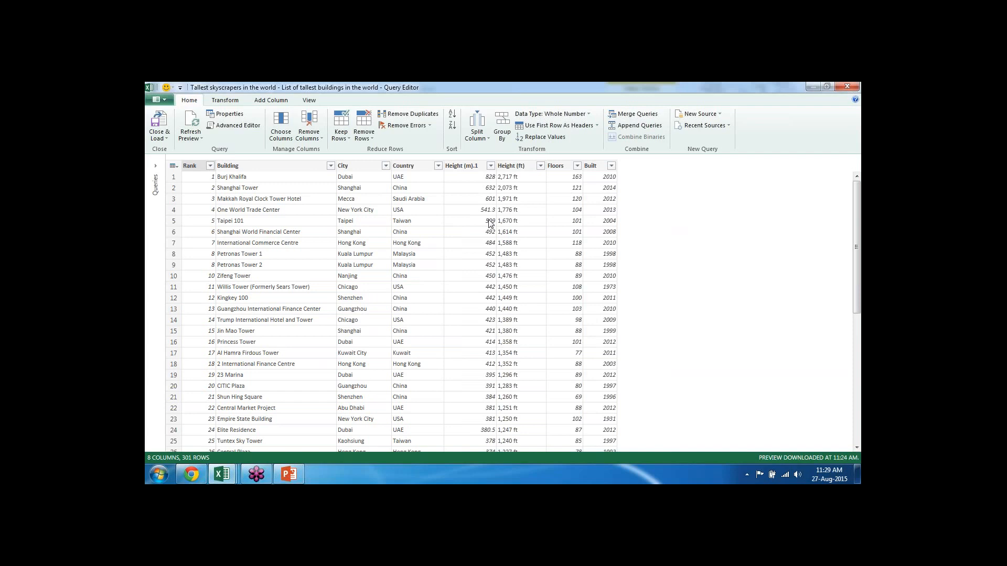
click(475, 168)
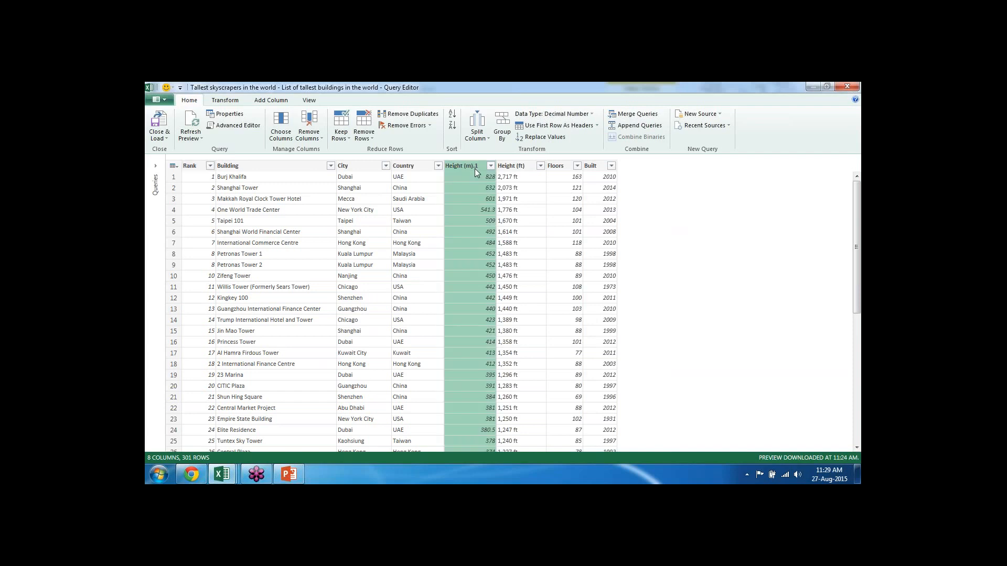
double_click(479, 168)
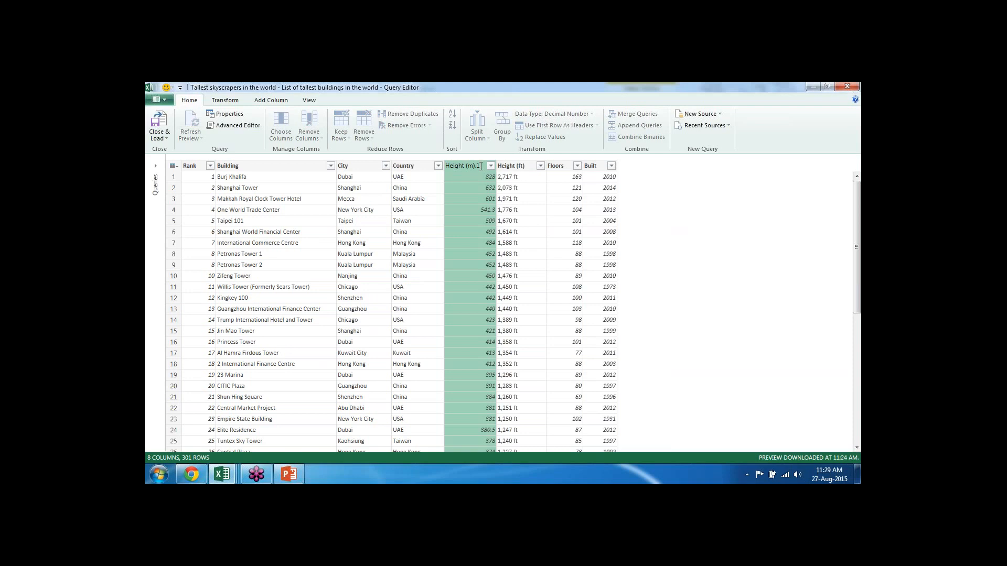
key(BackSpace)
key(Return)
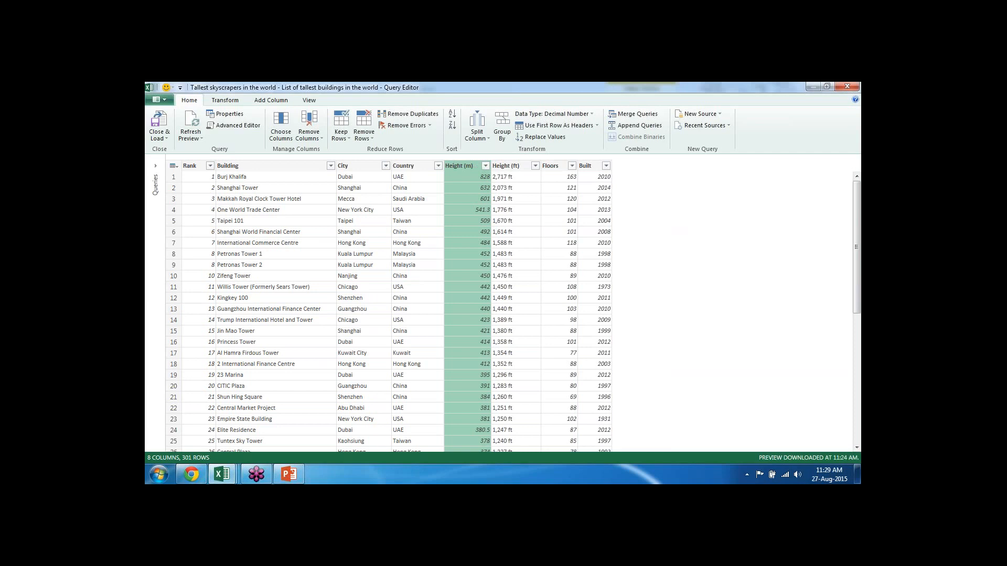
Split the Height (ft) column by the Space delimiter at each occurrence to separate the numbers from the unit
click(506, 169)
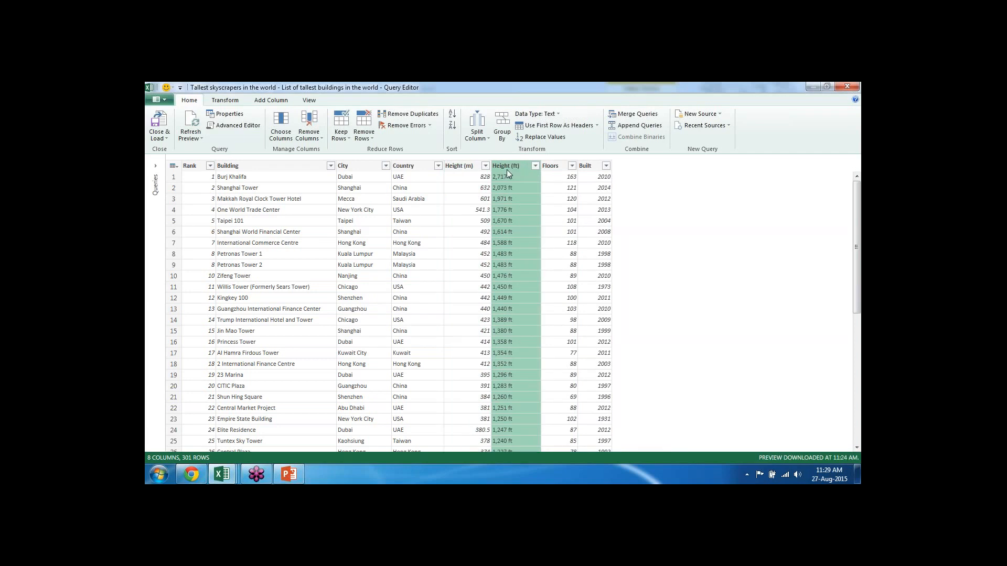
click(477, 137)
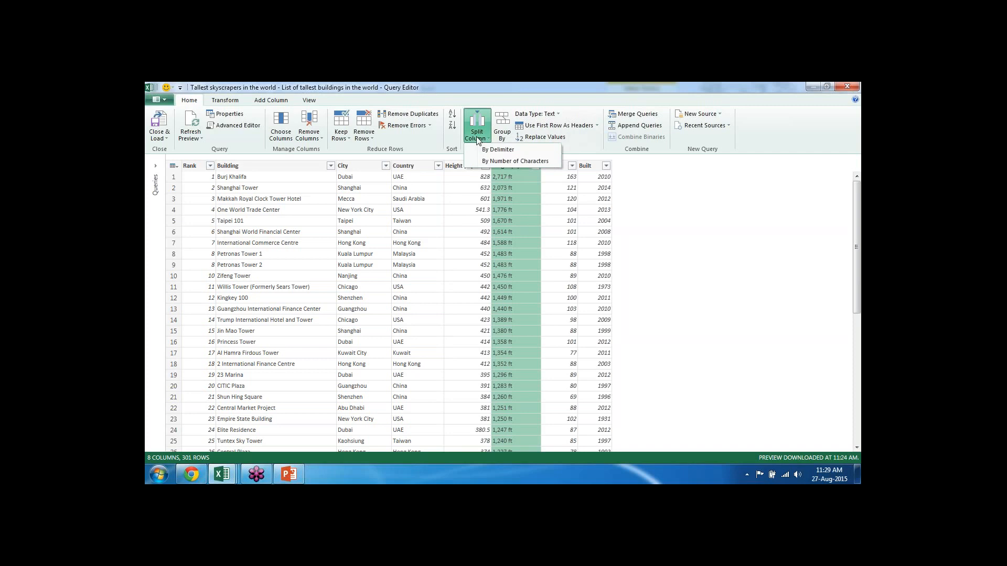
click(492, 150)
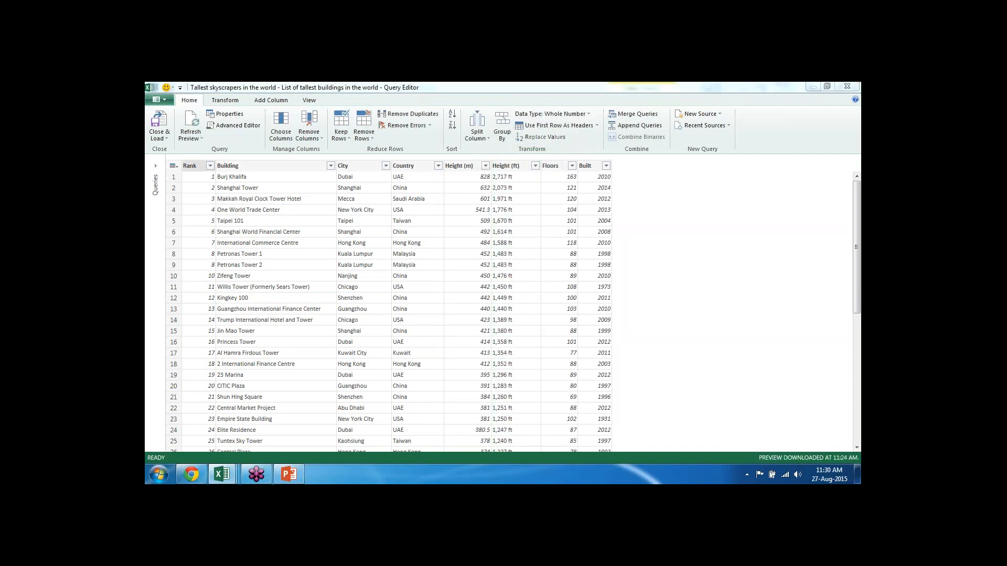
click(386, 258)
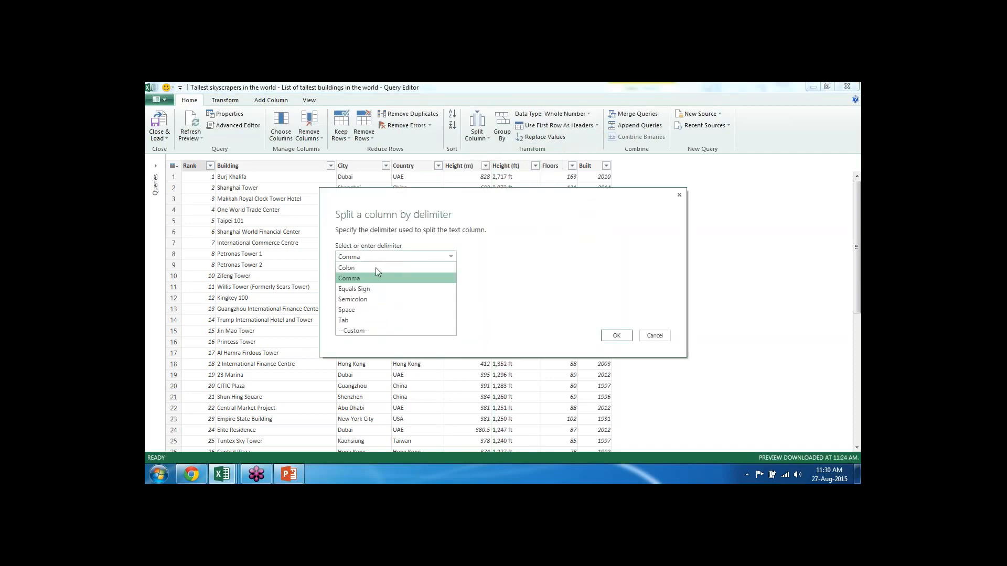
click(364, 309)
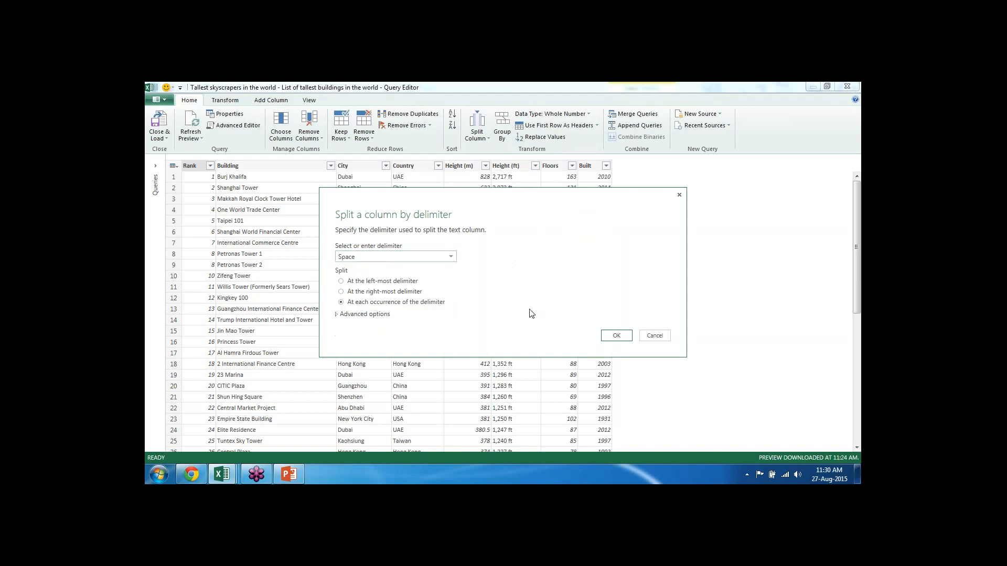
click(616, 336)
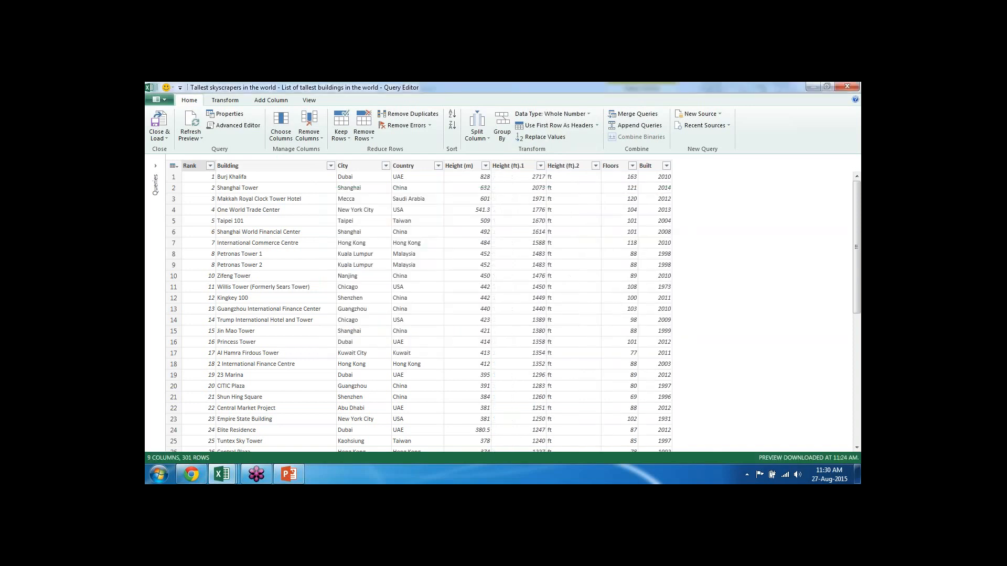
Delete the split-off feet unit column Height (ft).2 and rename the remaining feet column as Height (ft)
click(576, 166)
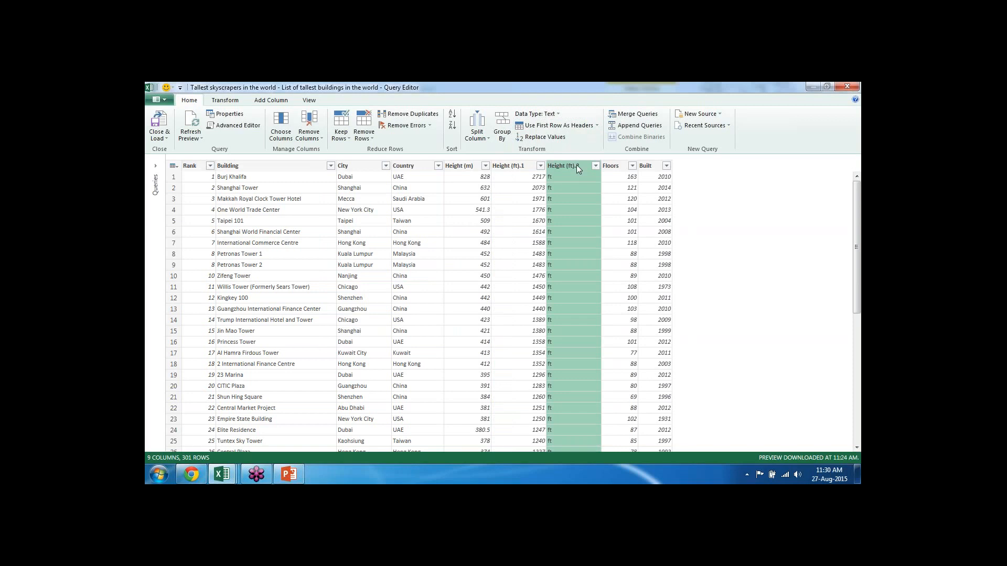
key(Delete)
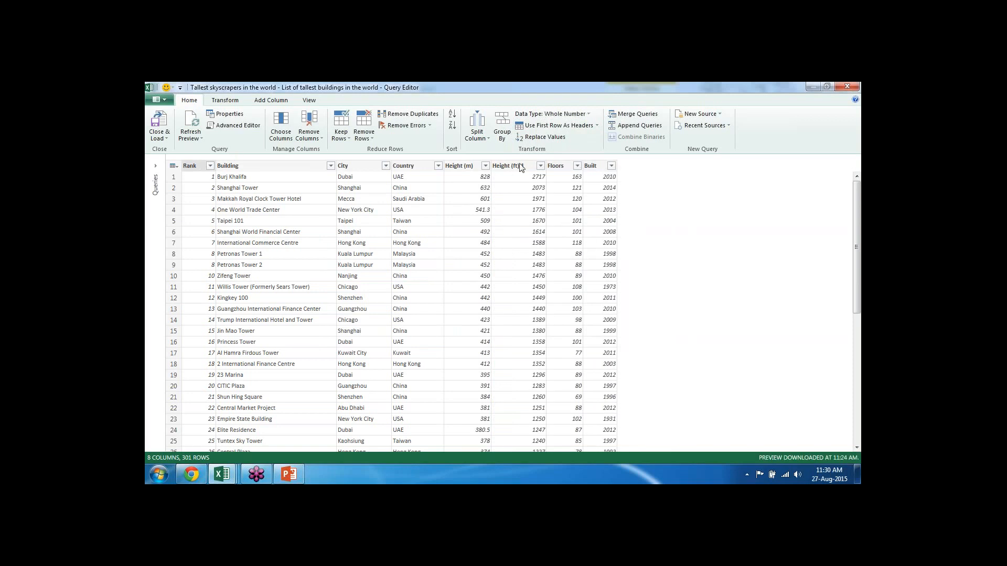
click(522, 166)
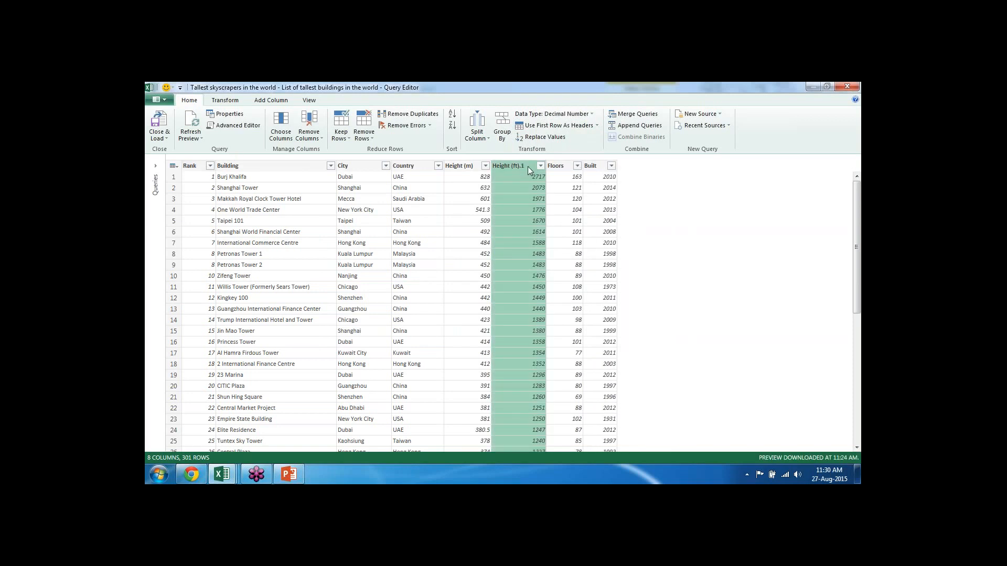
double_click(527, 165)
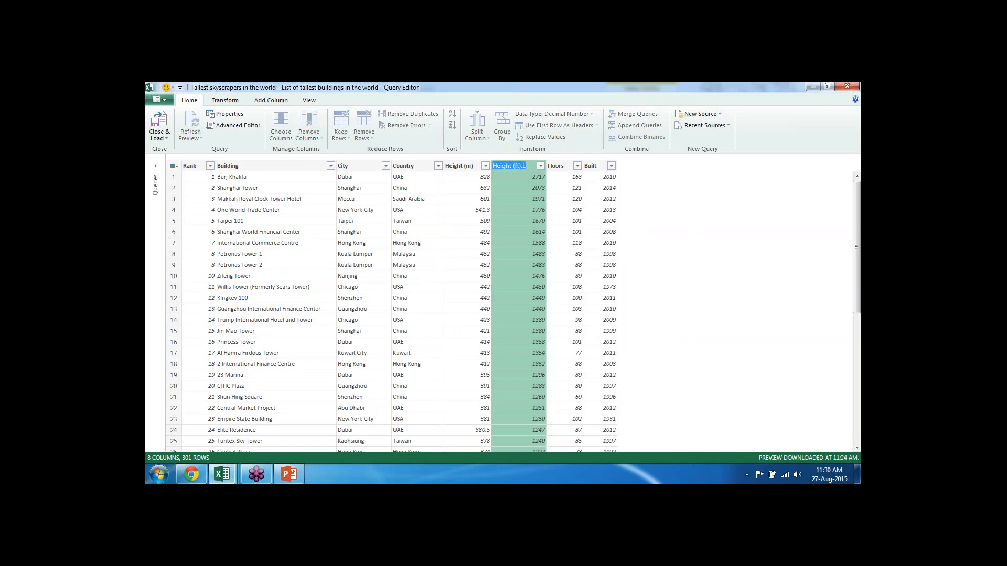
key(BackSpace)
key(BackSpace)
key(Return)
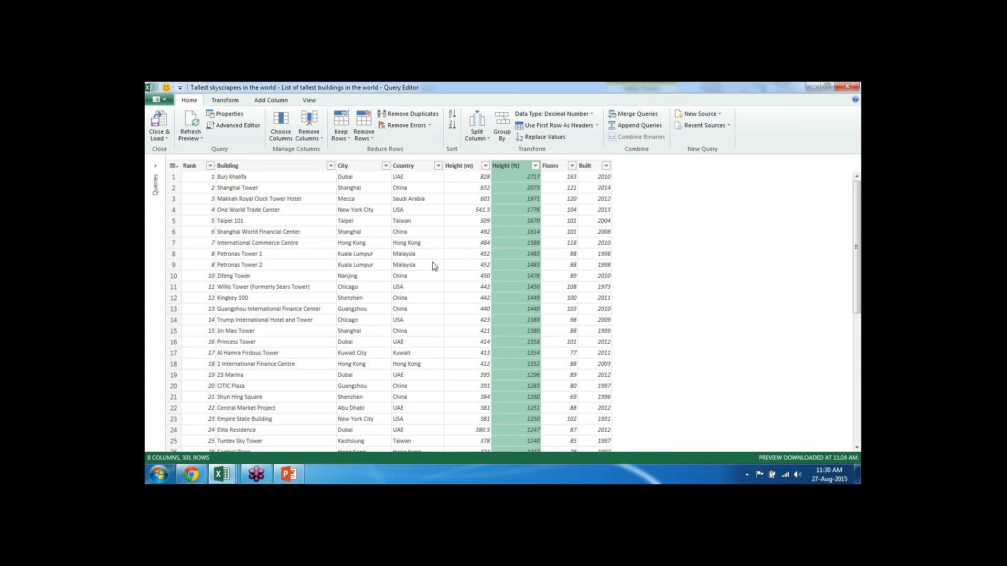
Apply the query edits and load the cleaned skyscraper table into the worksheet
click(159, 126)
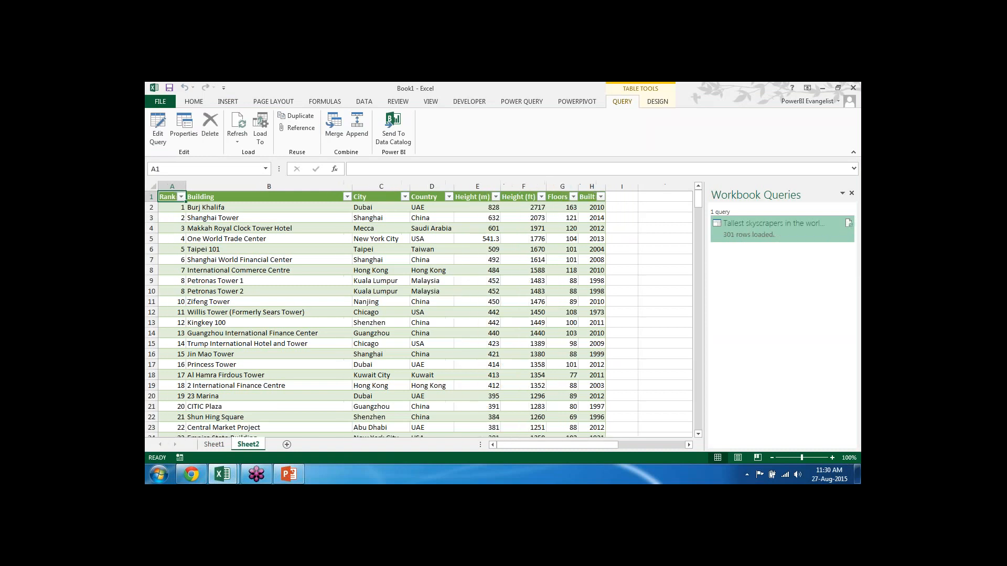
mouse_move(776, 236)
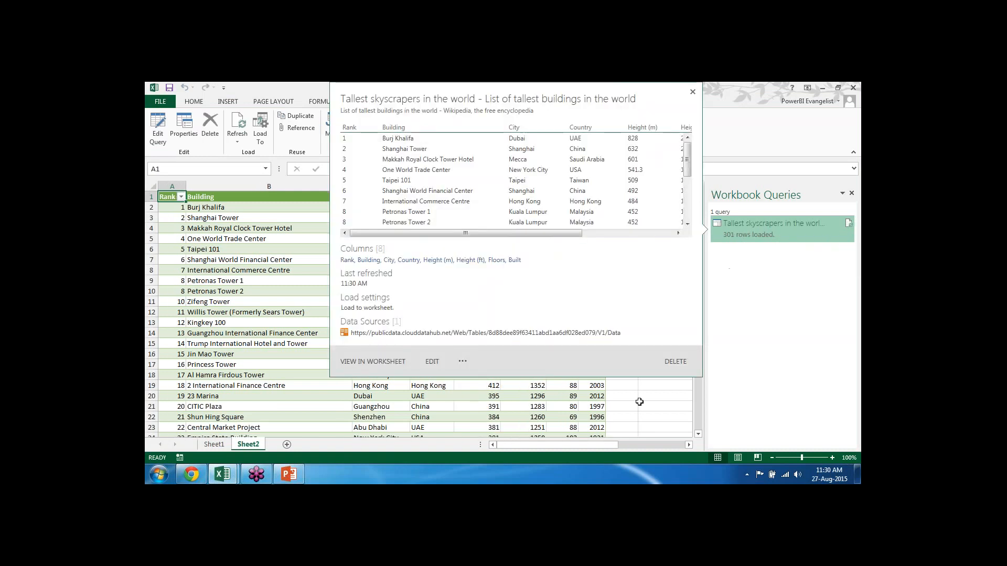
click(632, 426)
click(591, 281)
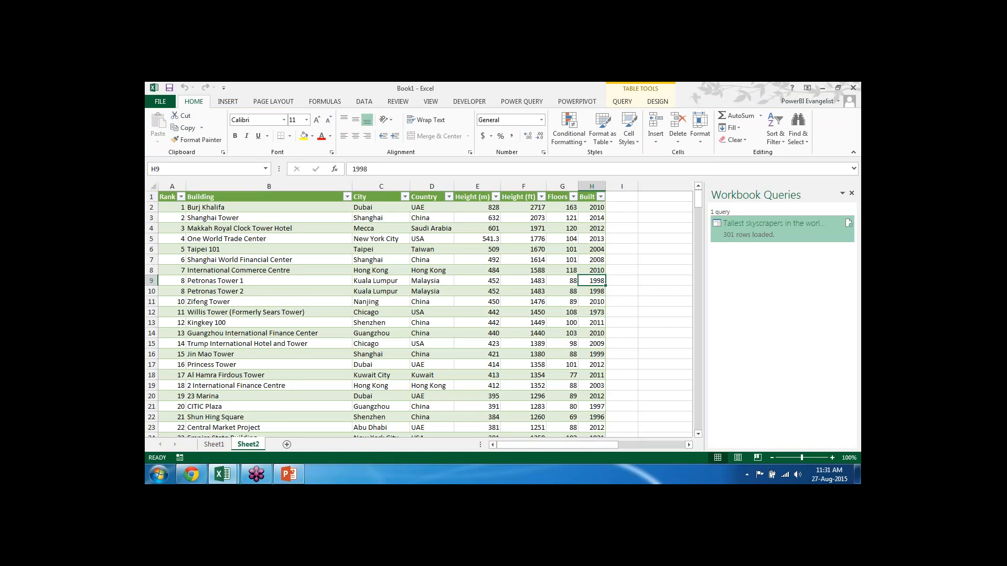
mouse_move(843, 225)
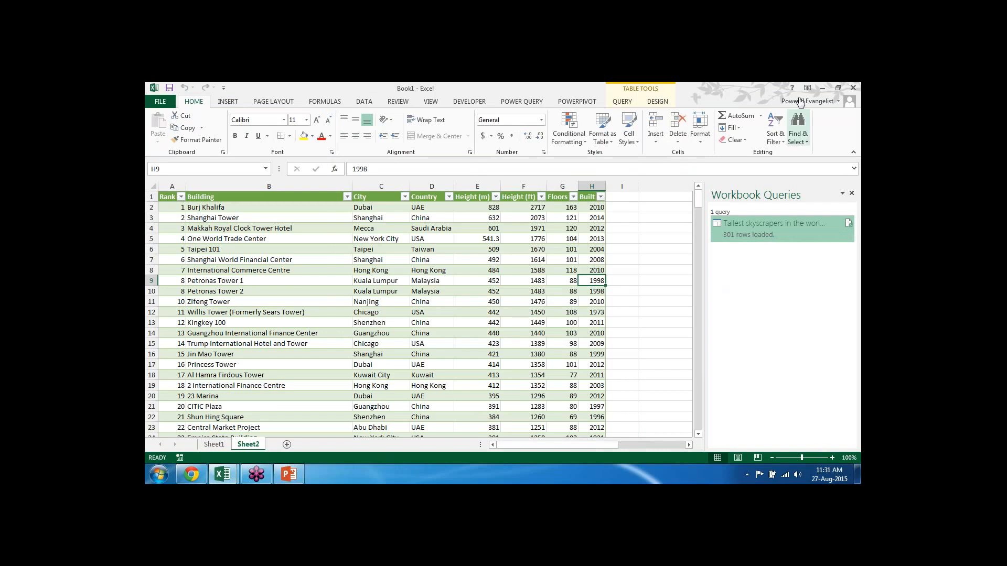
click(838, 89)
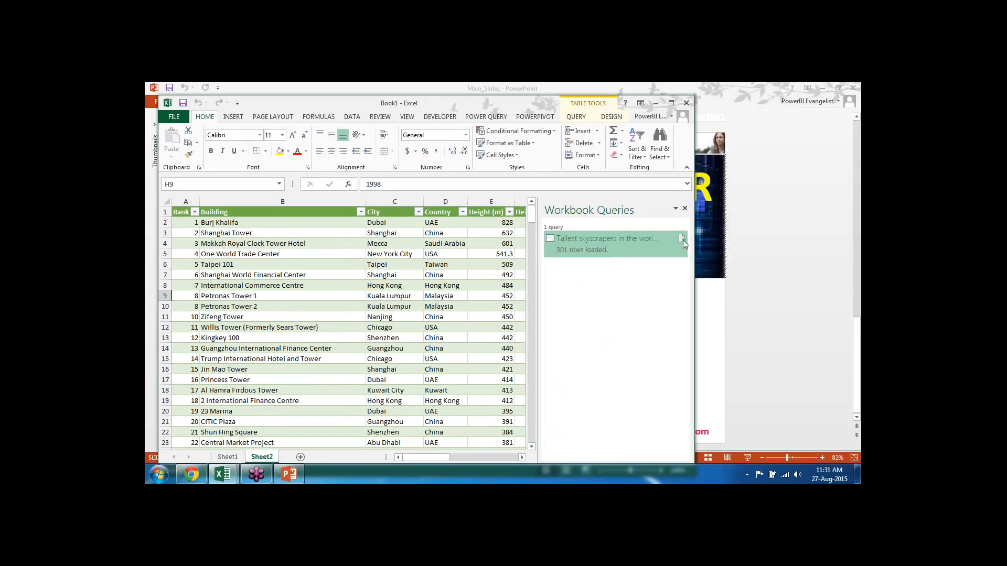
click(671, 102)
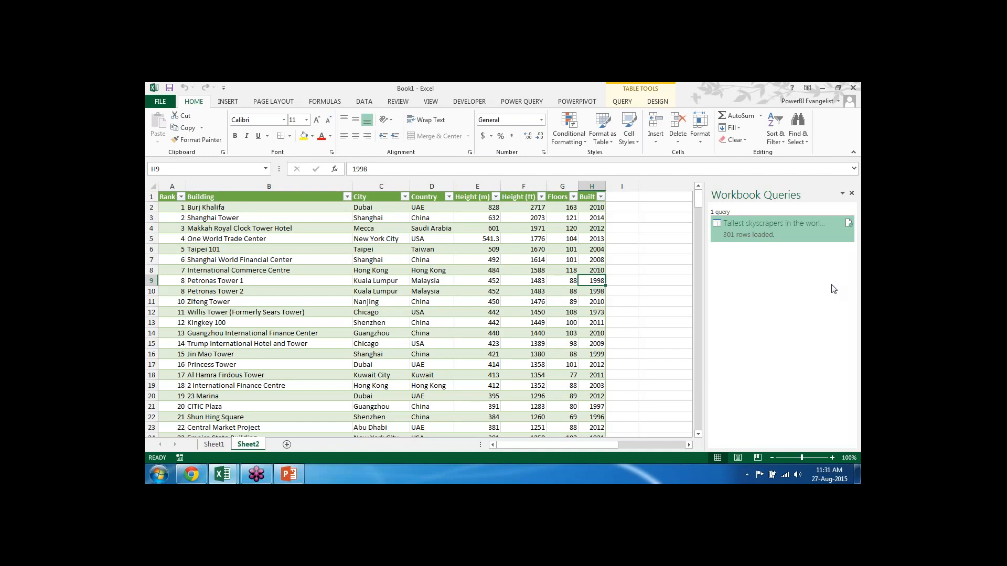
click(624, 237)
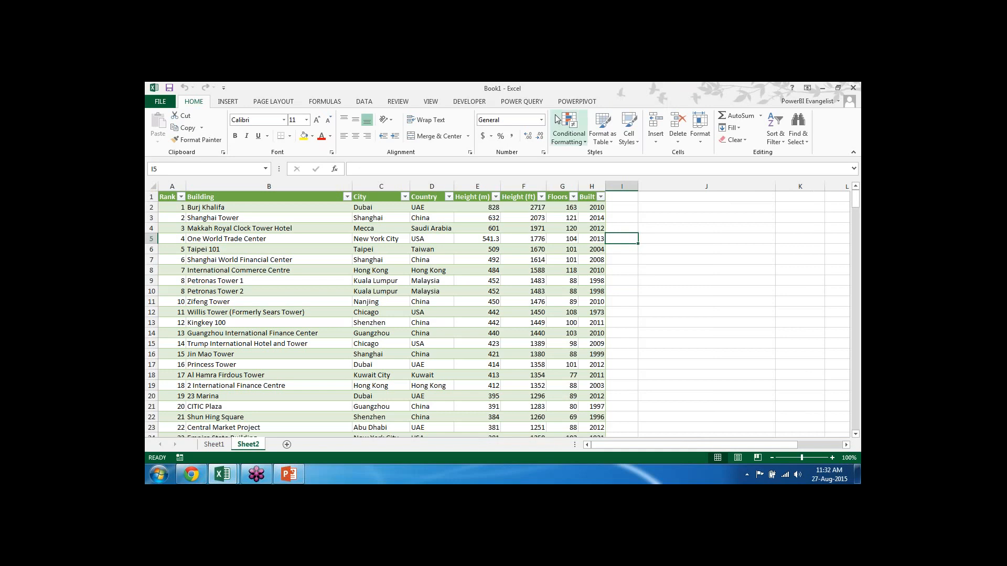
Add the tallest buildings table to the PowerPivot data model and maximize the PowerPivot window
click(572, 103)
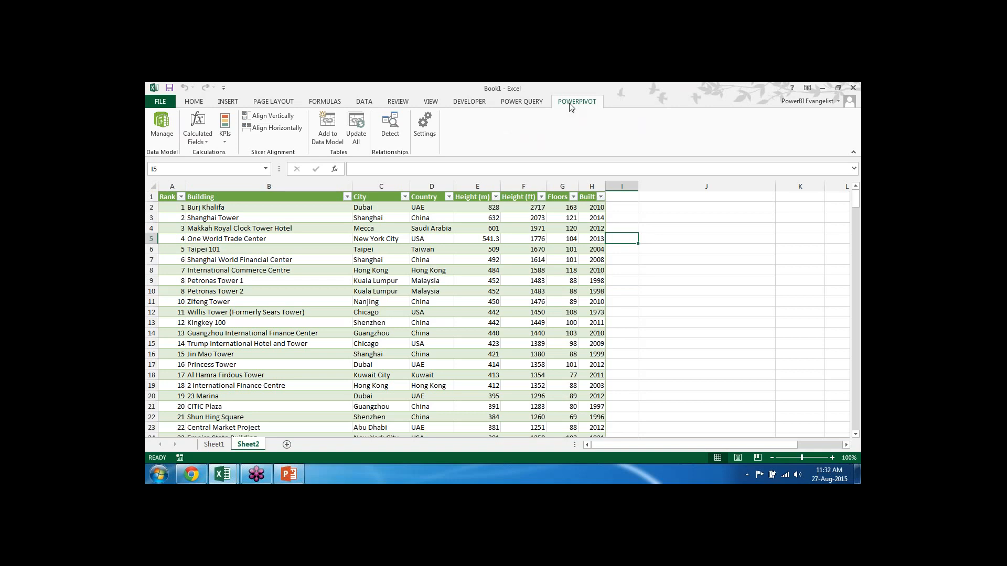
click(404, 300)
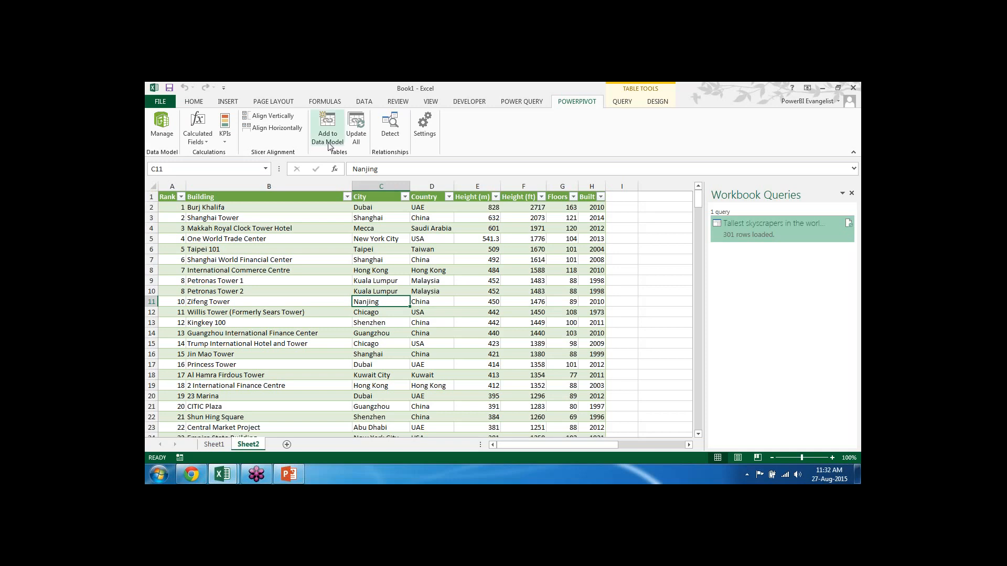
click(446, 299)
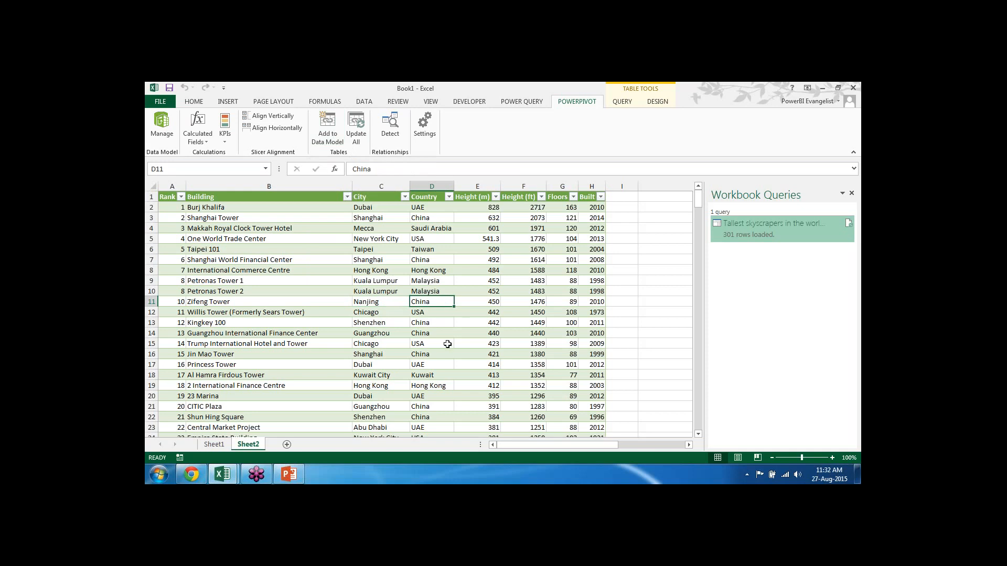
click(332, 132)
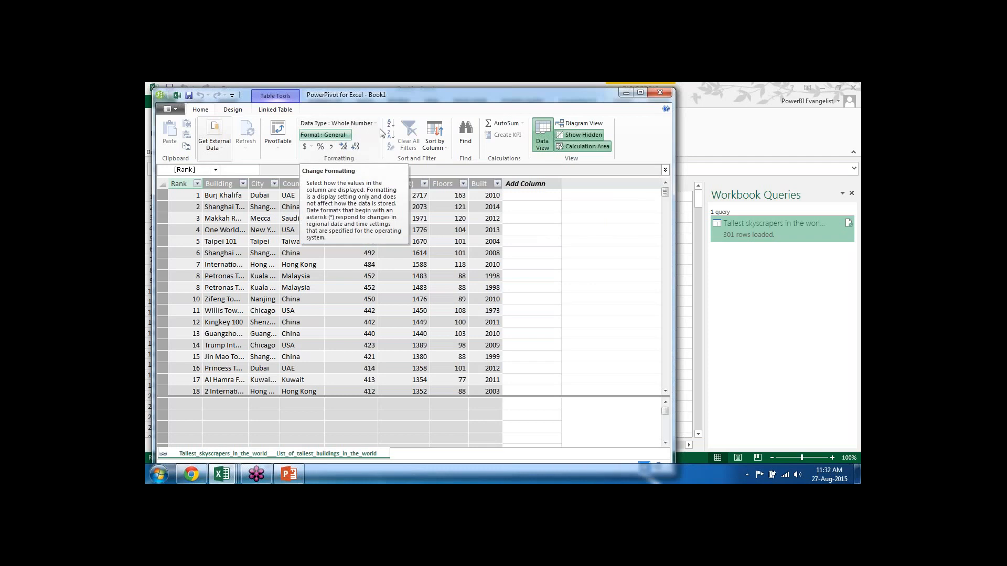
double_click(522, 98)
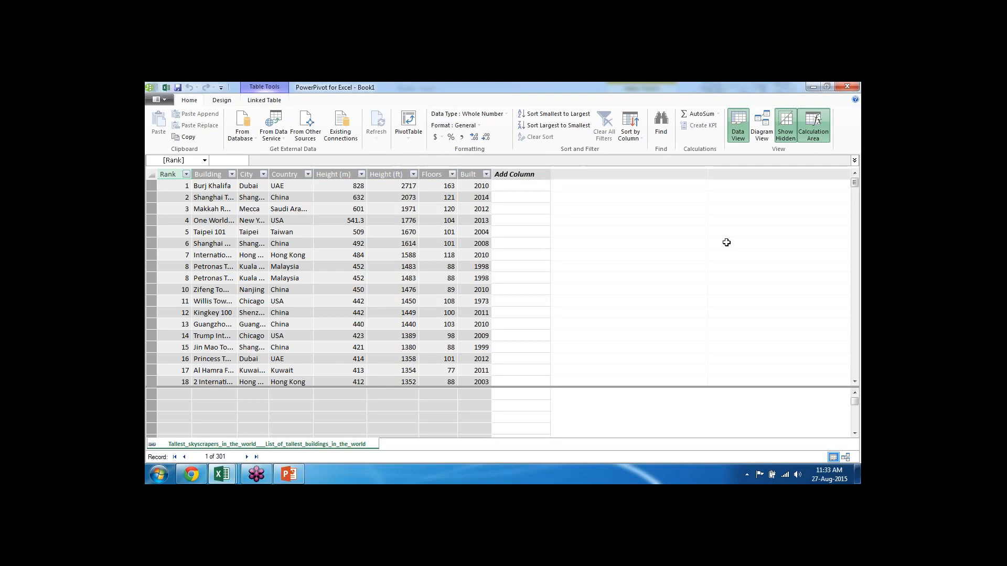
Show the data model as a diagram, enlarge the skyscraper table box to fit all its fields, and move it toward the middle
click(756, 121)
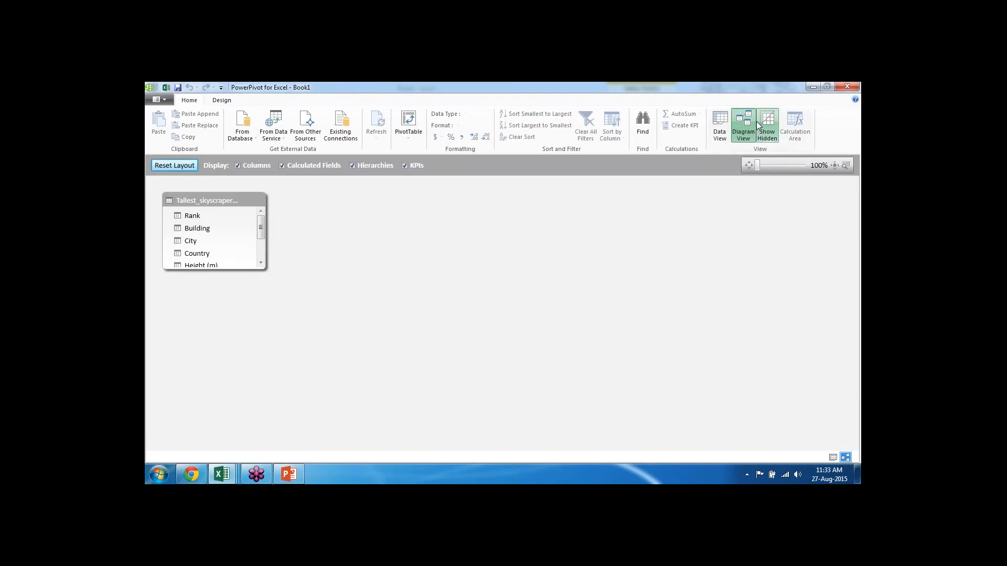
click(756, 121)
drag(241, 269, 236, 322)
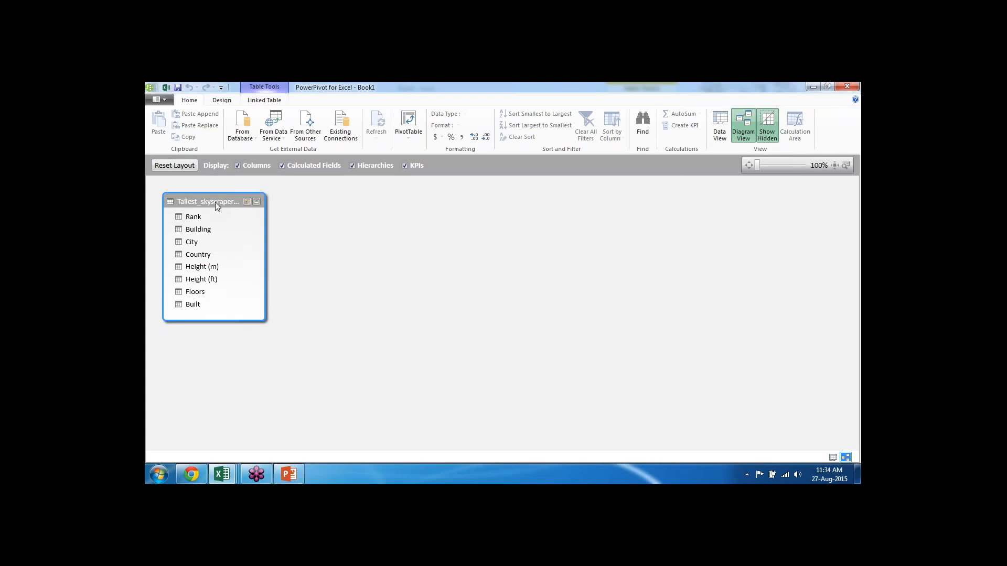
drag(215, 201, 362, 225)
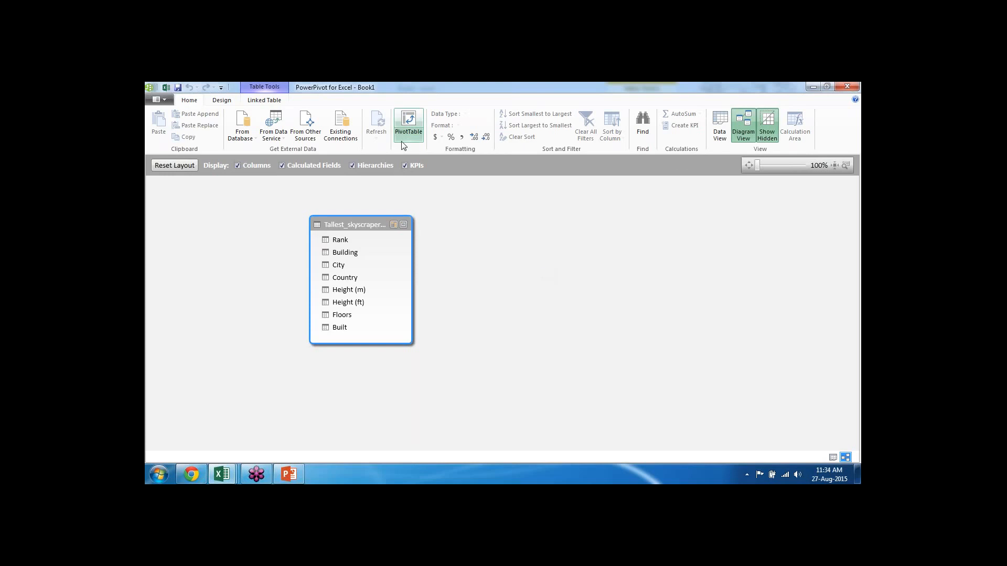
Create a PivotTable from the data model on a new worksheet and expand the skyscraper table's field list
click(409, 122)
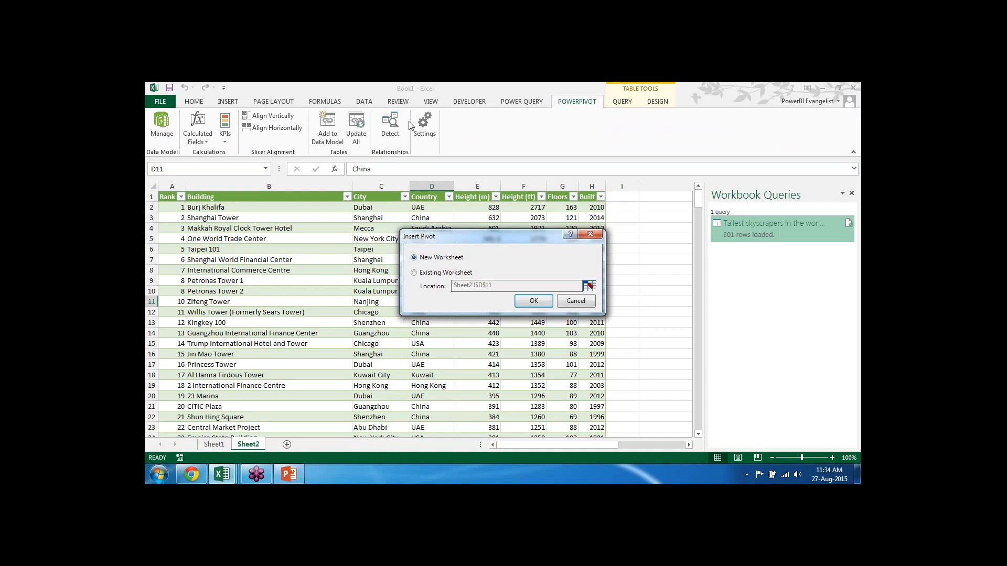
click(539, 305)
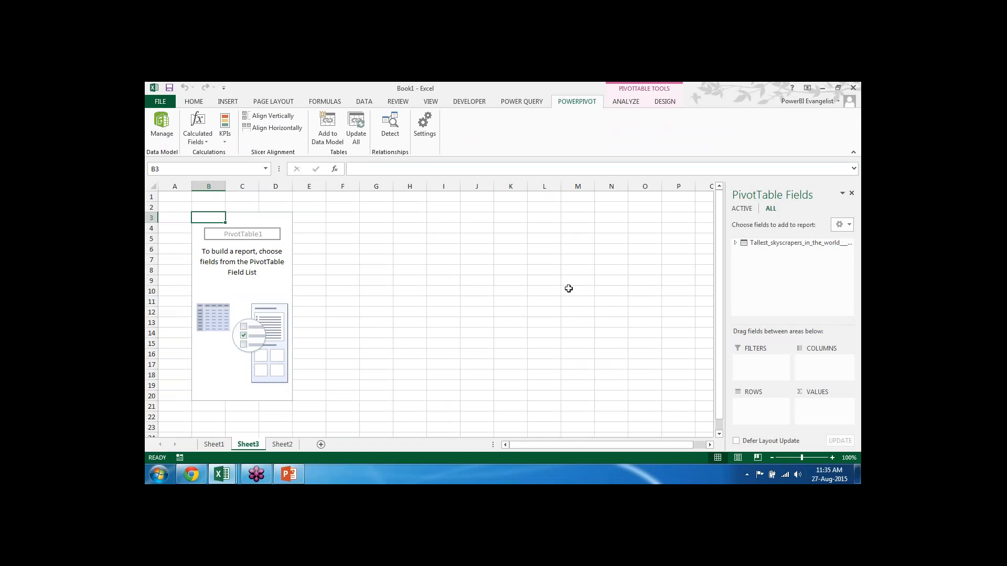
click(735, 242)
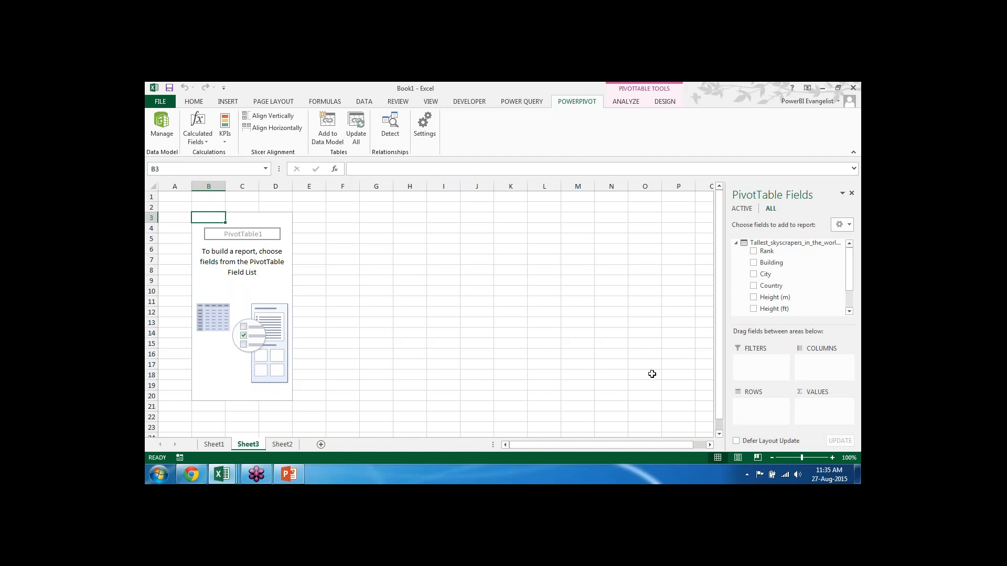
Enable the classic PivotTable layout, which allows dragging of fields in the grid, in the PivotTable options
right_click(226, 271)
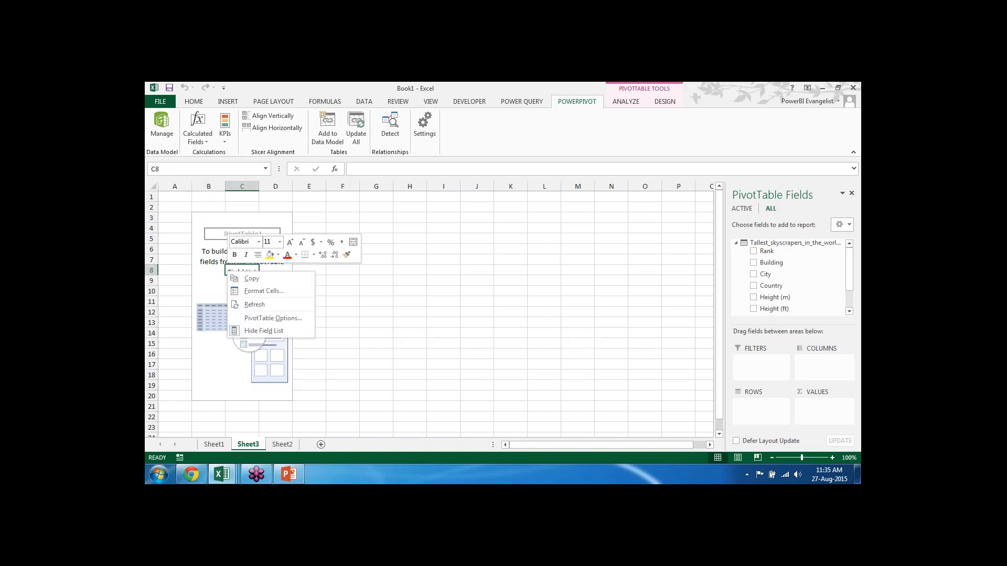
click(270, 318)
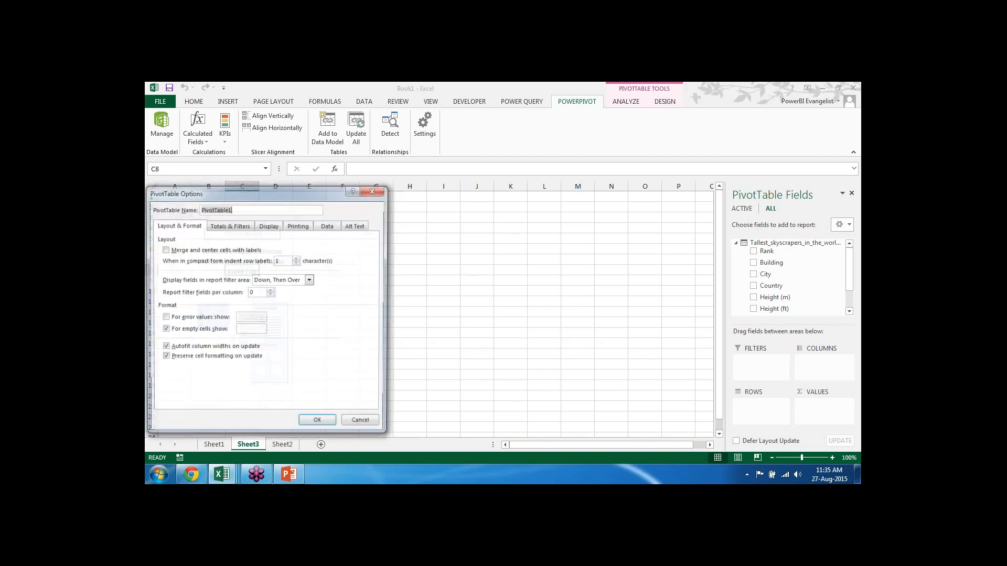
click(276, 227)
click(164, 304)
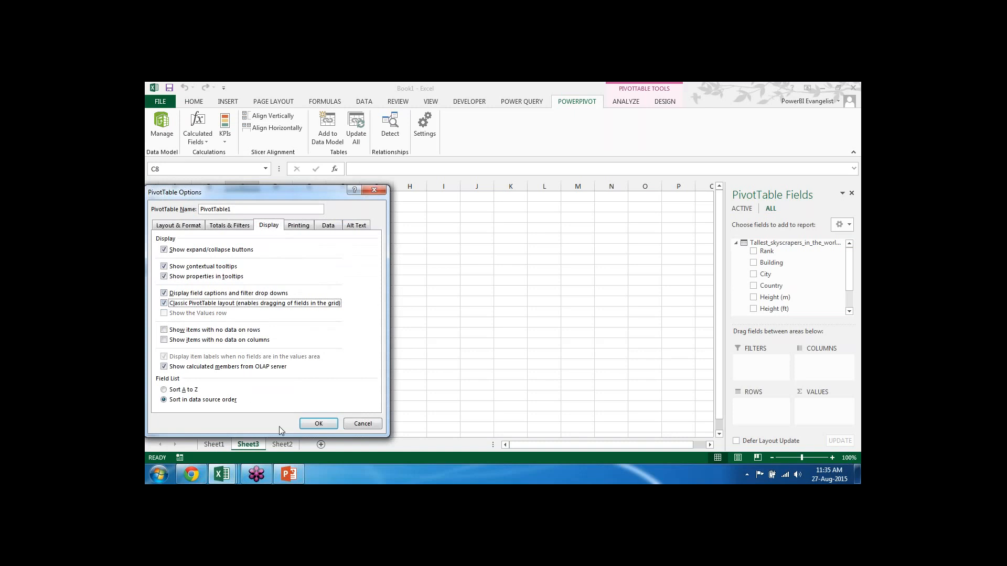
click(324, 426)
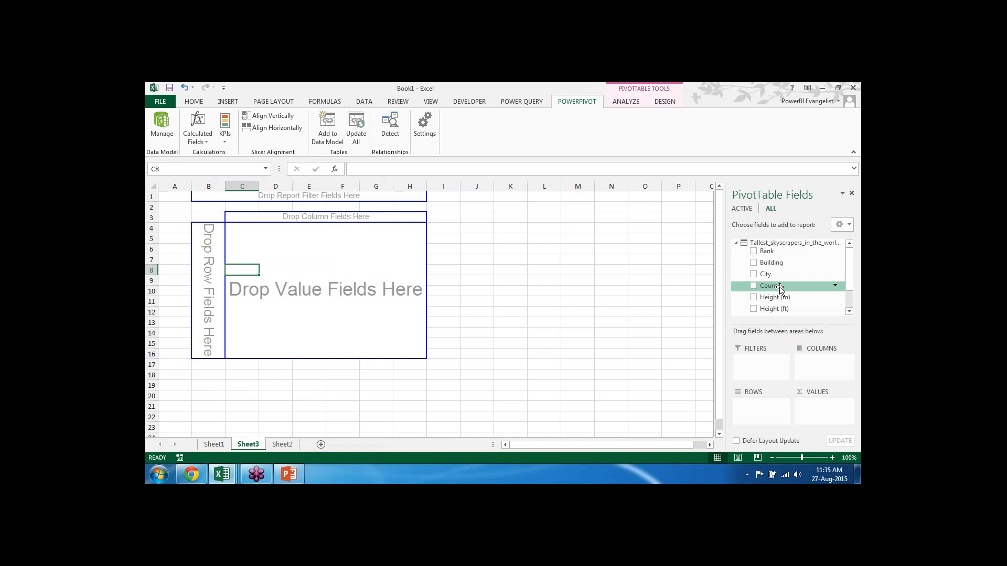
Lay out the PivotTable with Country as rows and Rank as the value field summarized by Count
drag(780, 286, 202, 285)
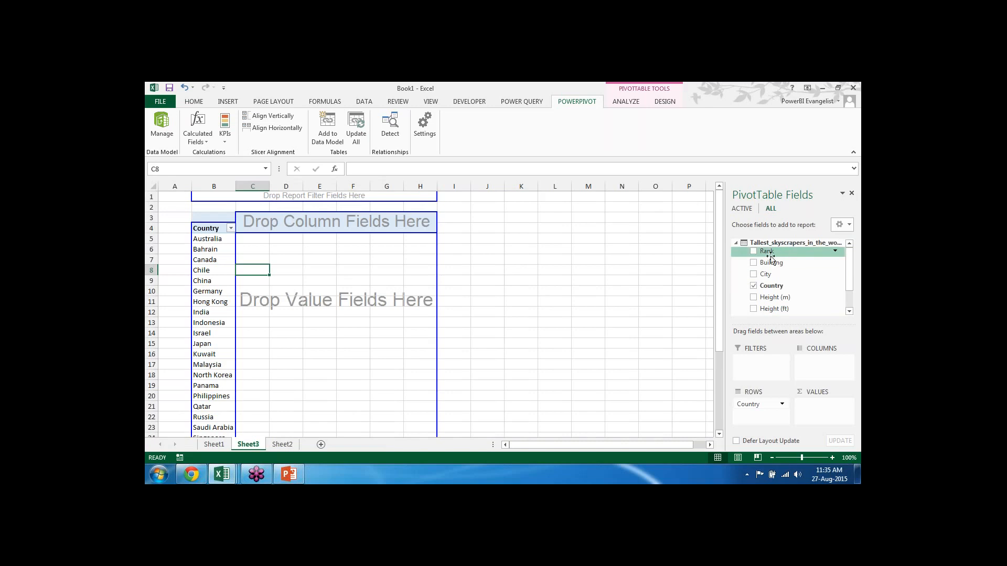
drag(769, 254, 326, 281)
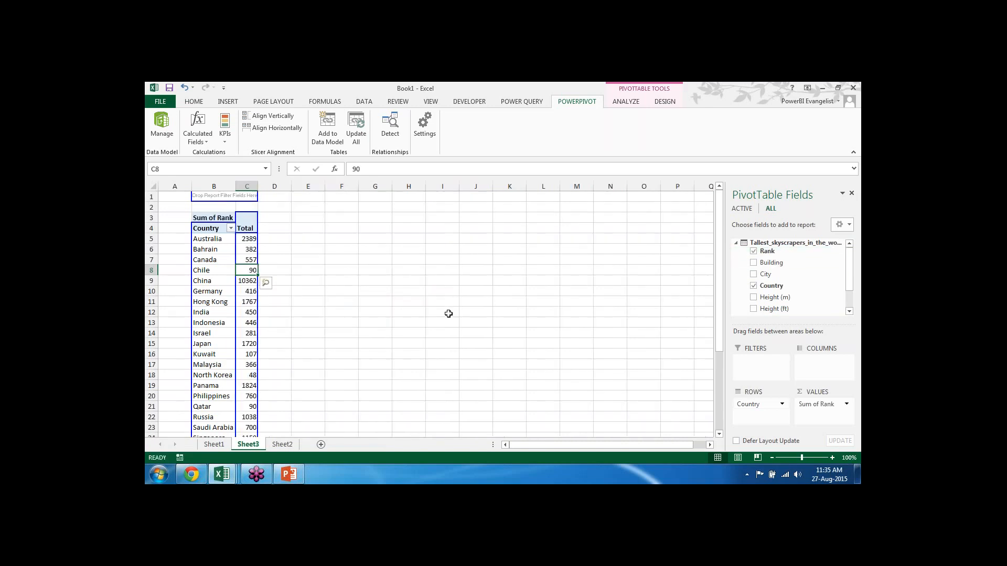
double_click(214, 218)
double_click(360, 346)
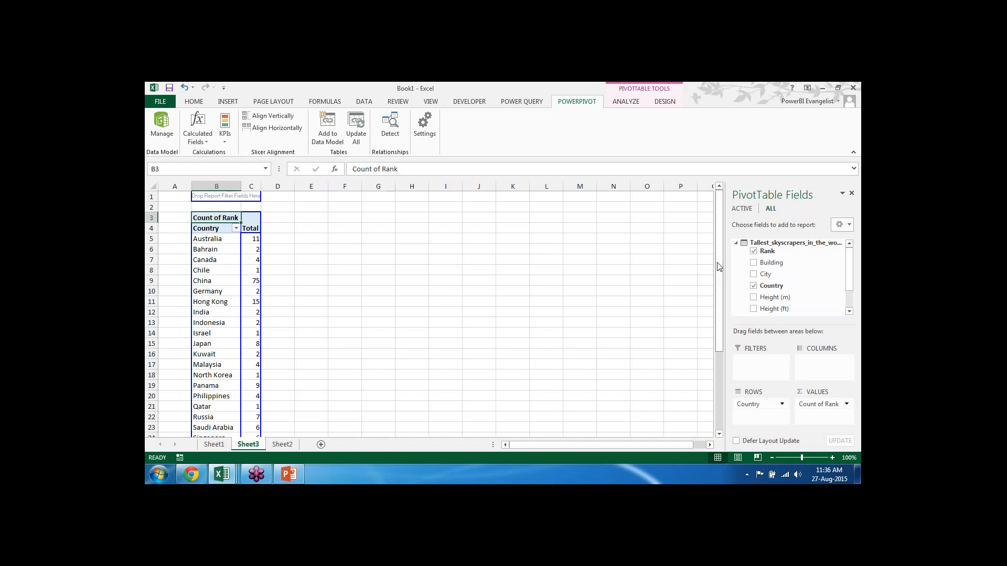
Sort the countries in the PivotTable by Count of Rank from largest to smallest
drag(719, 267, 718, 358)
click(254, 385)
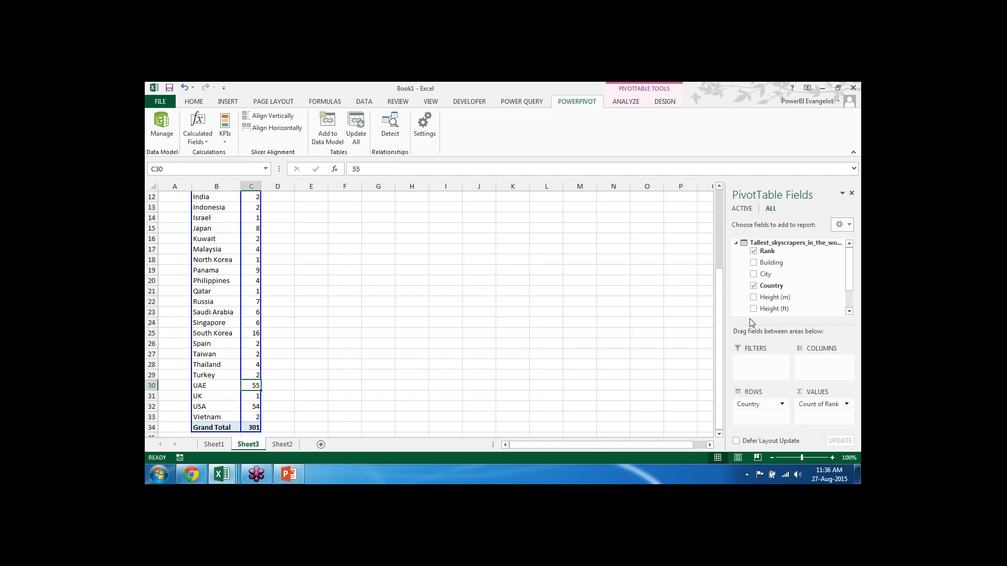
drag(723, 309, 722, 227)
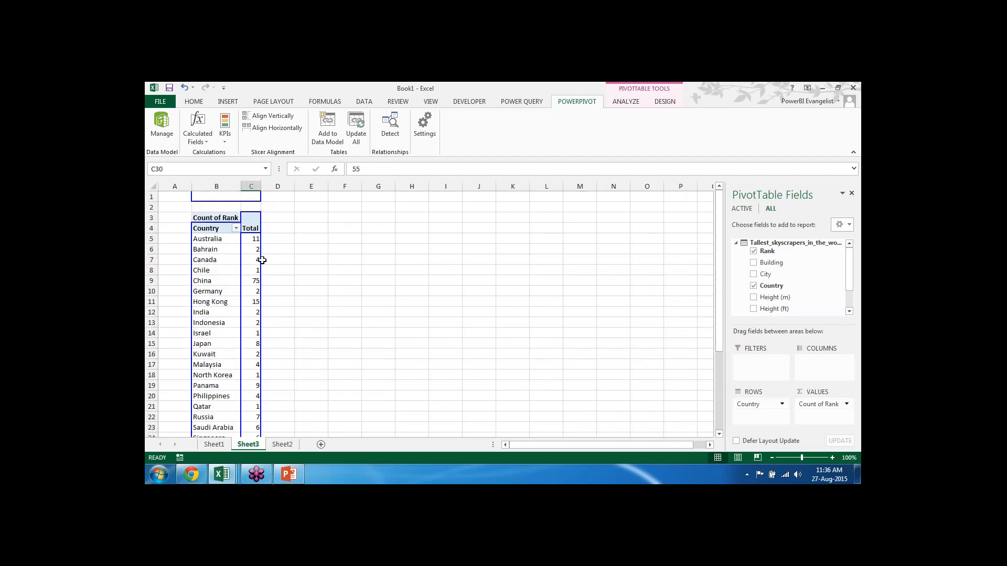
click(253, 239)
click(373, 103)
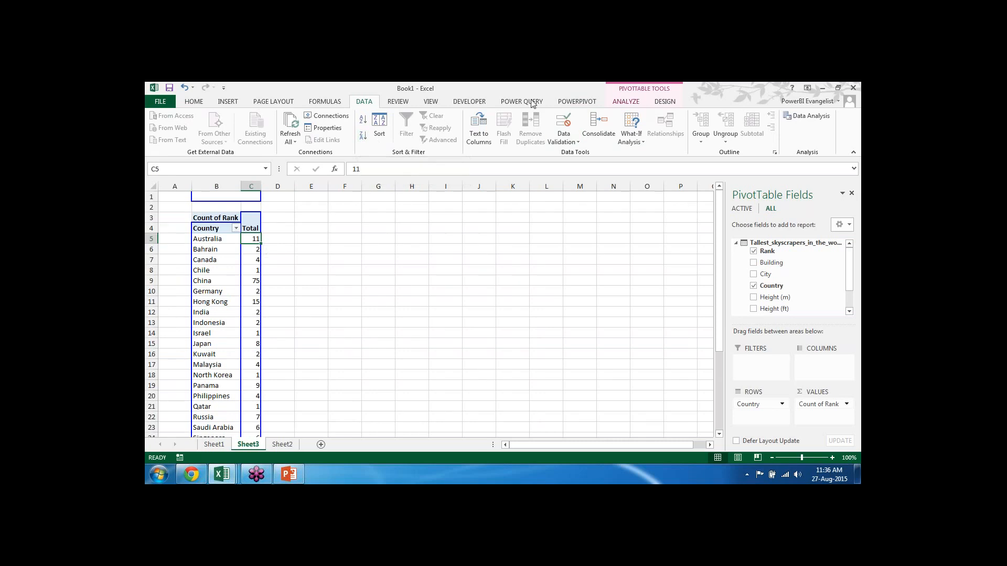
click(363, 136)
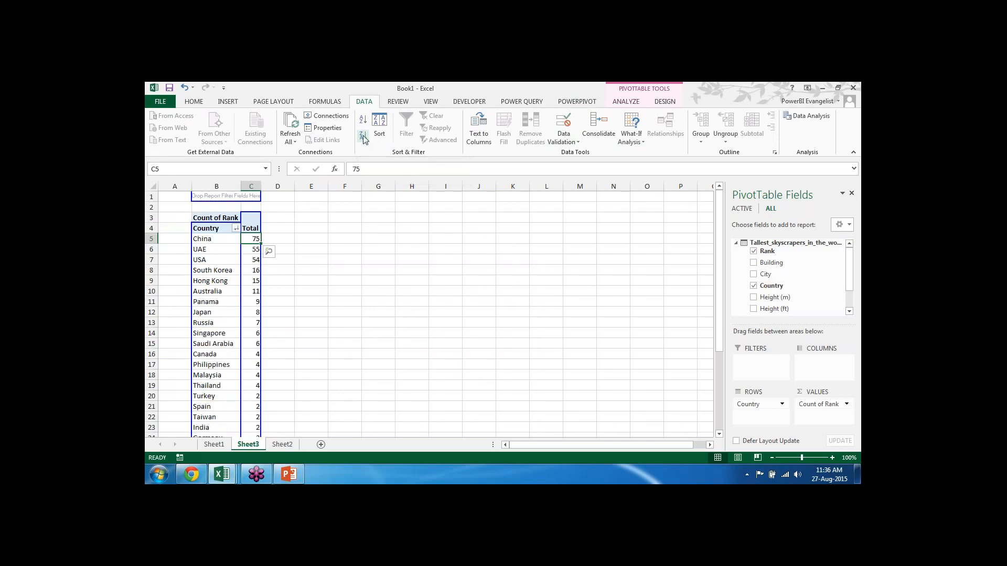
click(251, 258)
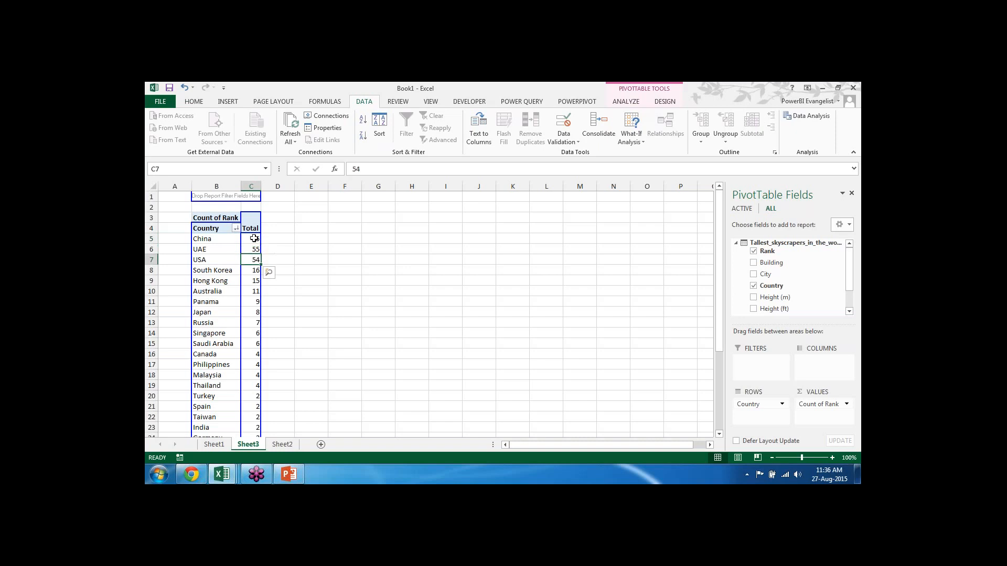
click(253, 239)
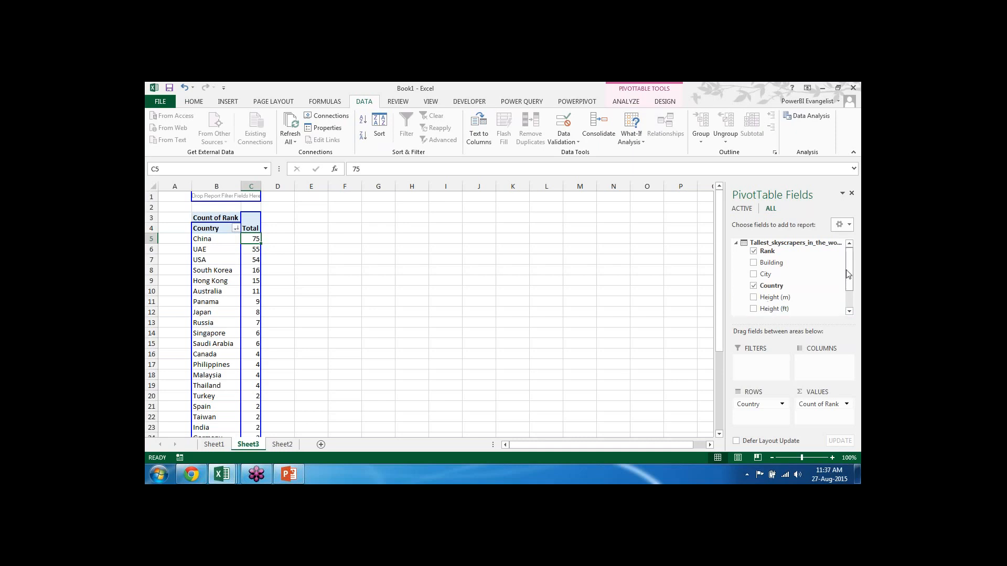
Add Floors as a second value field in the PivotTable and summarize it by Average
drag(850, 278, 855, 300)
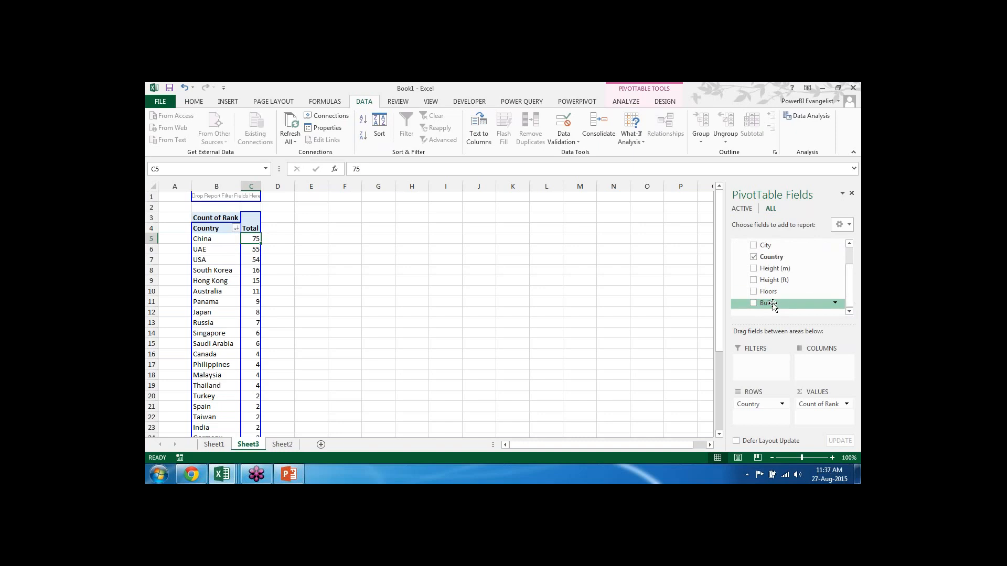
drag(773, 296, 260, 255)
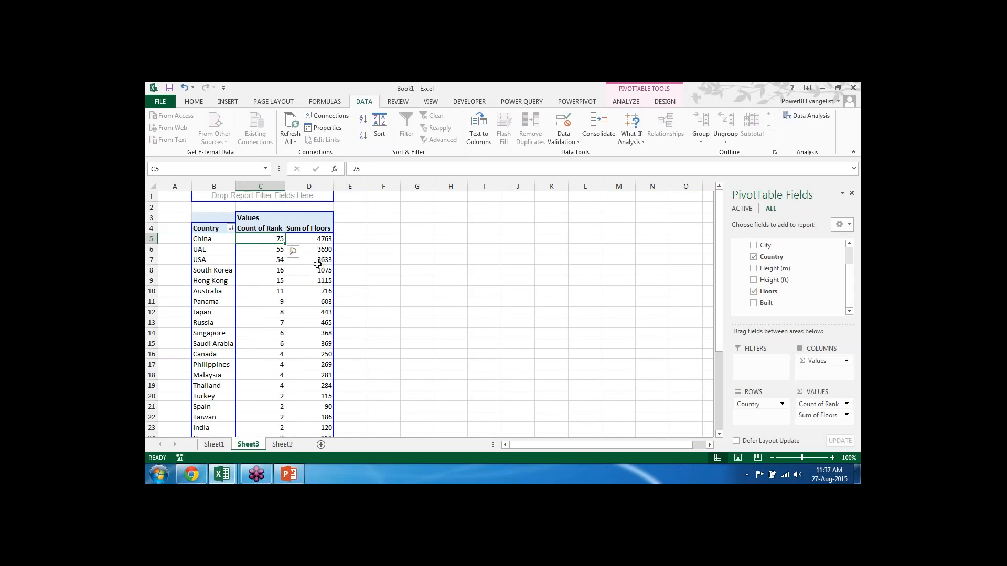
double_click(311, 227)
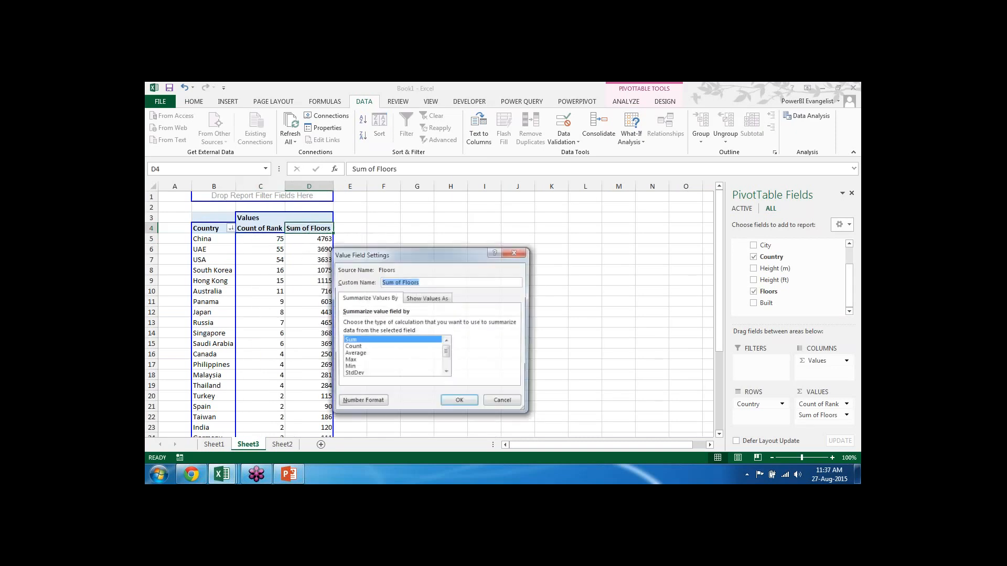
double_click(366, 355)
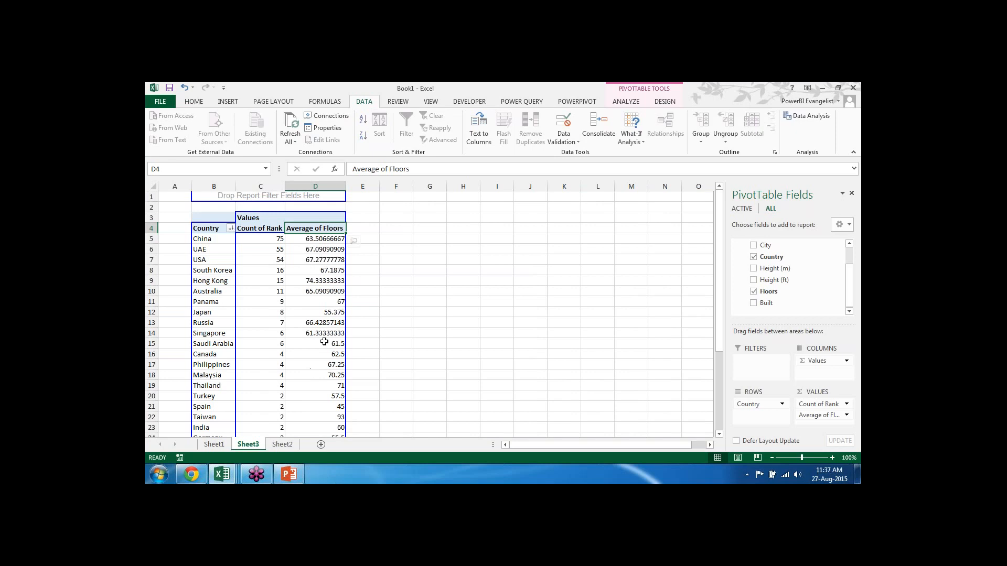
Format the Average of Floors values in the PivotTable as numbers without decimal places
click(335, 239)
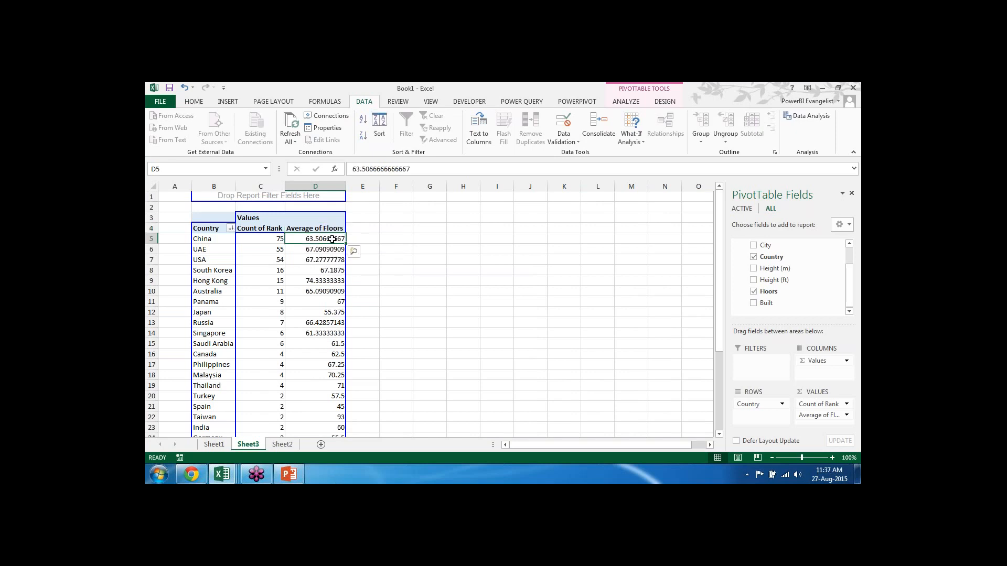
click(327, 230)
scroll(327, 229, down, 4)
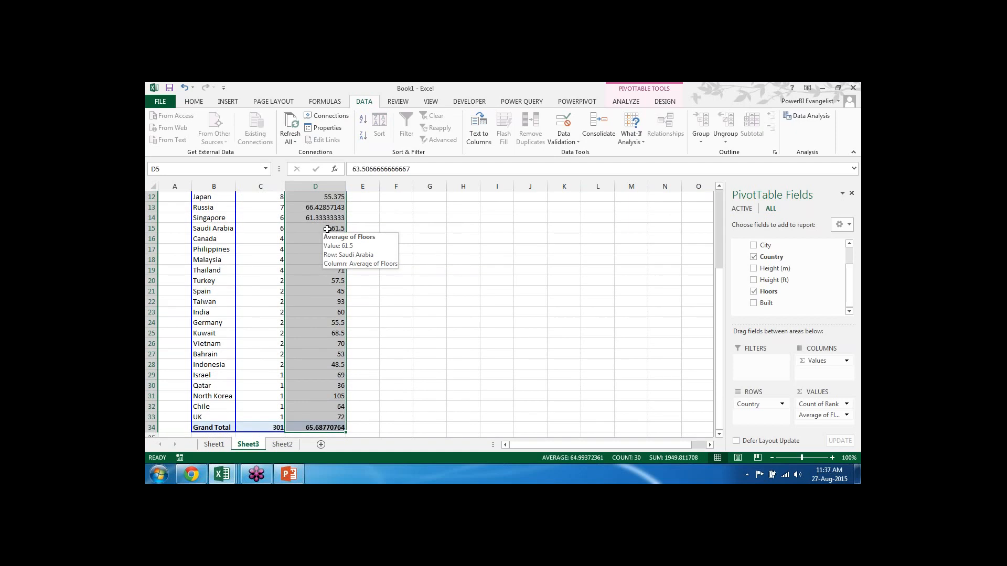
click(194, 102)
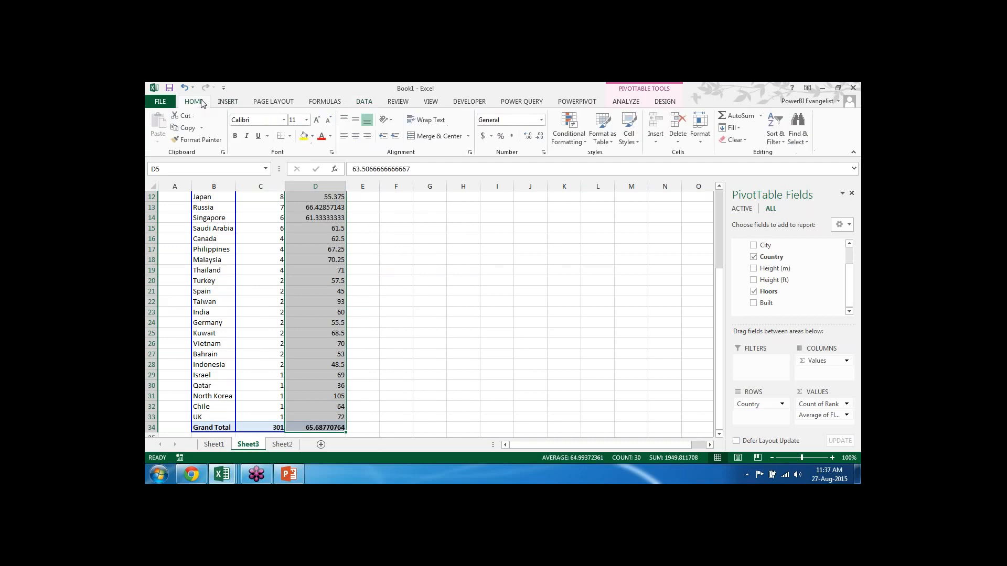
click(527, 138)
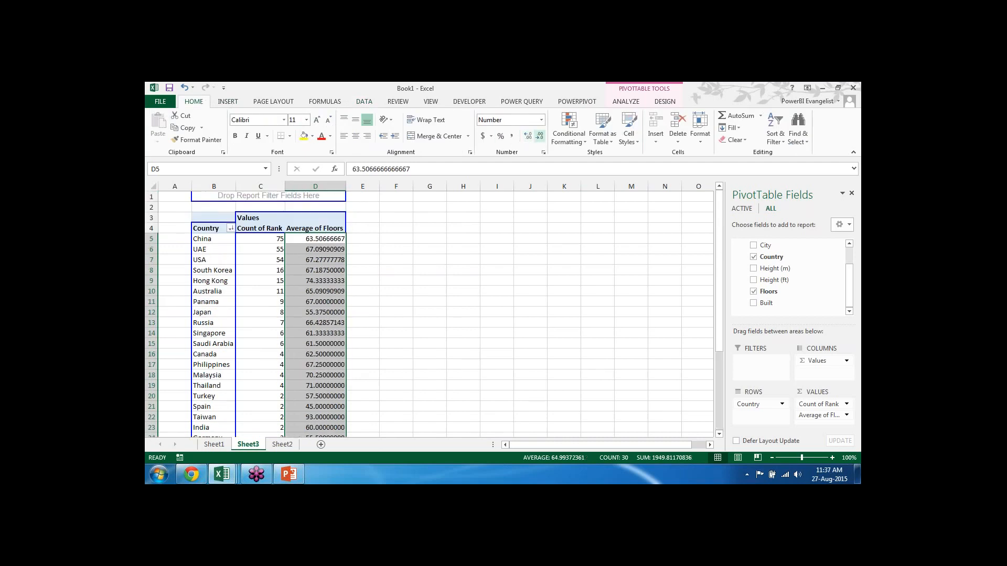
click(540, 136)
click(540, 136)
click(539, 135)
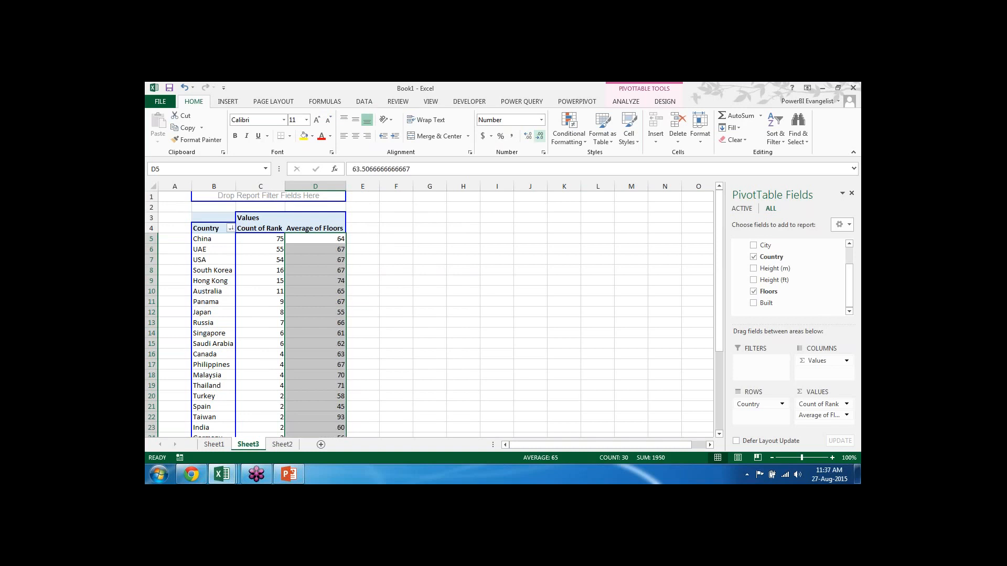
click(363, 275)
click(305, 298)
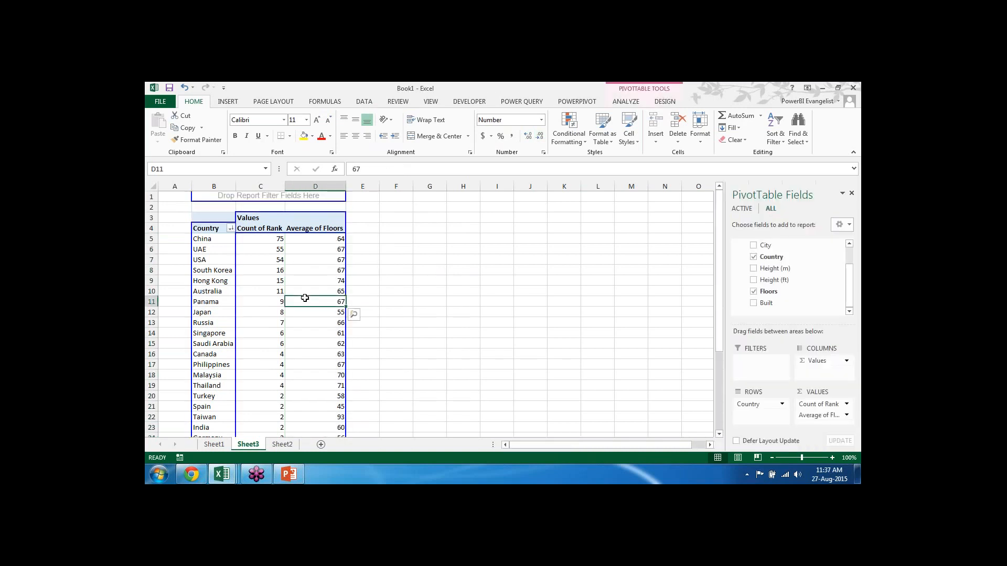
Add Floors again as a value field in the PivotTable and summarize it by Max
click(274, 236)
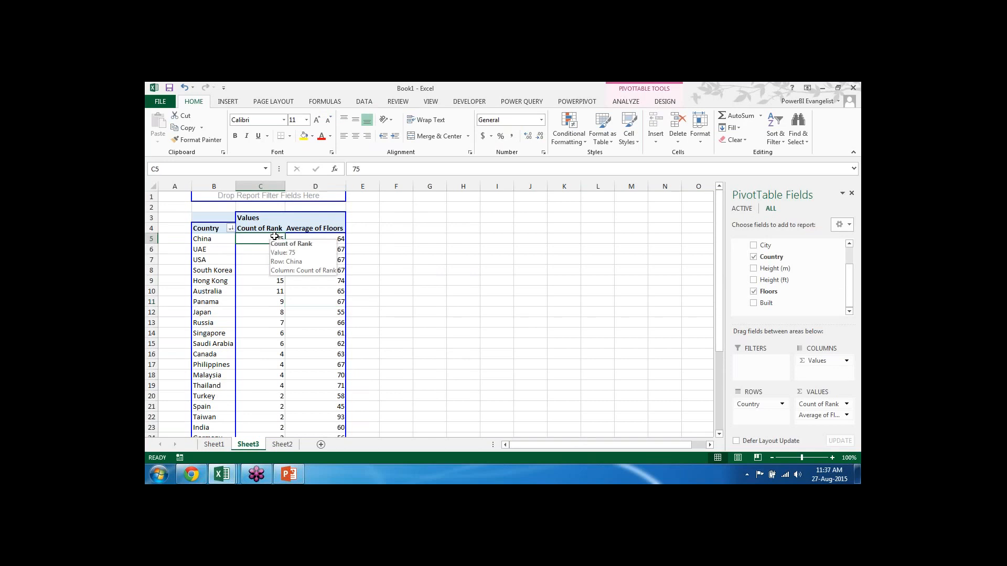
click(333, 239)
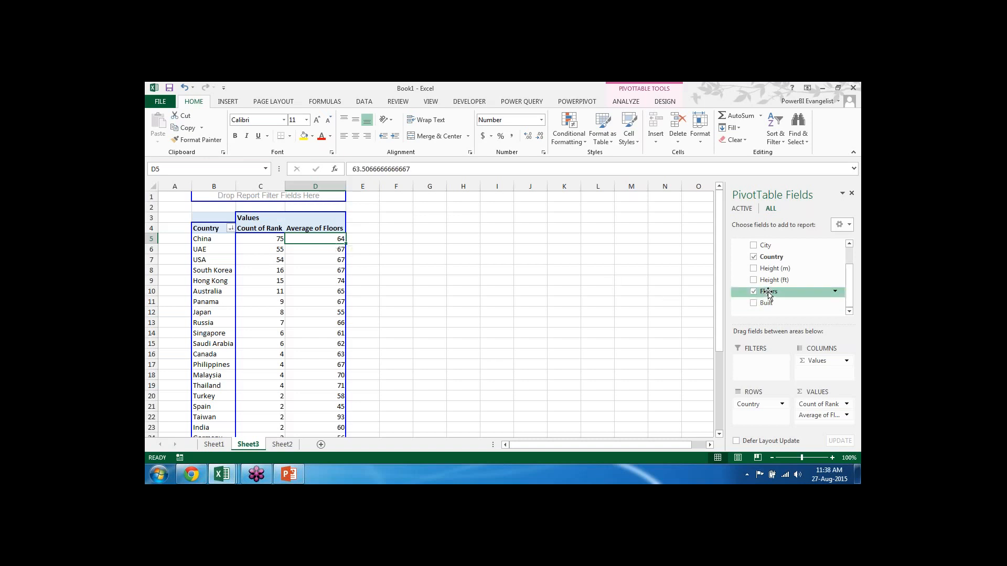
drag(768, 294, 344, 248)
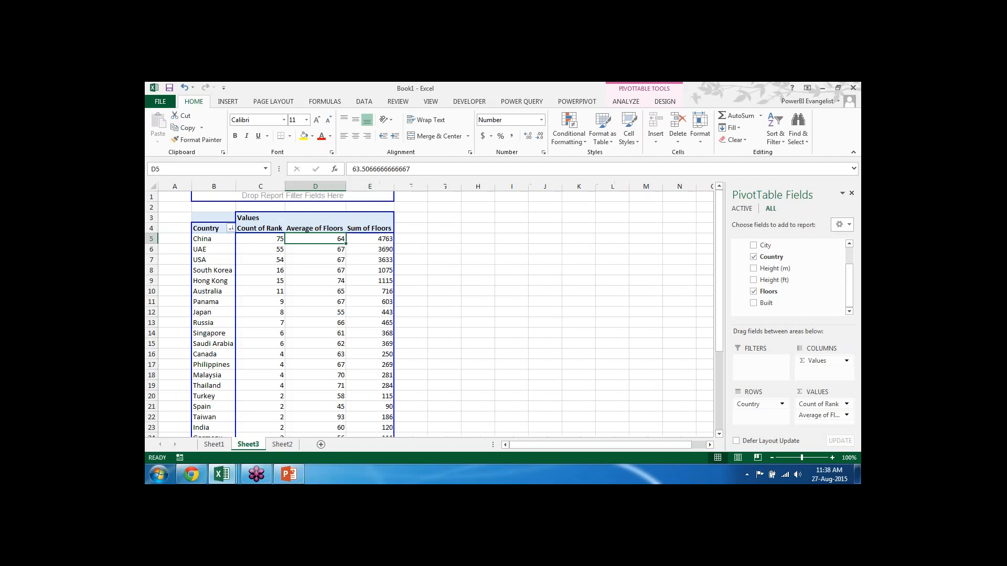
double_click(367, 228)
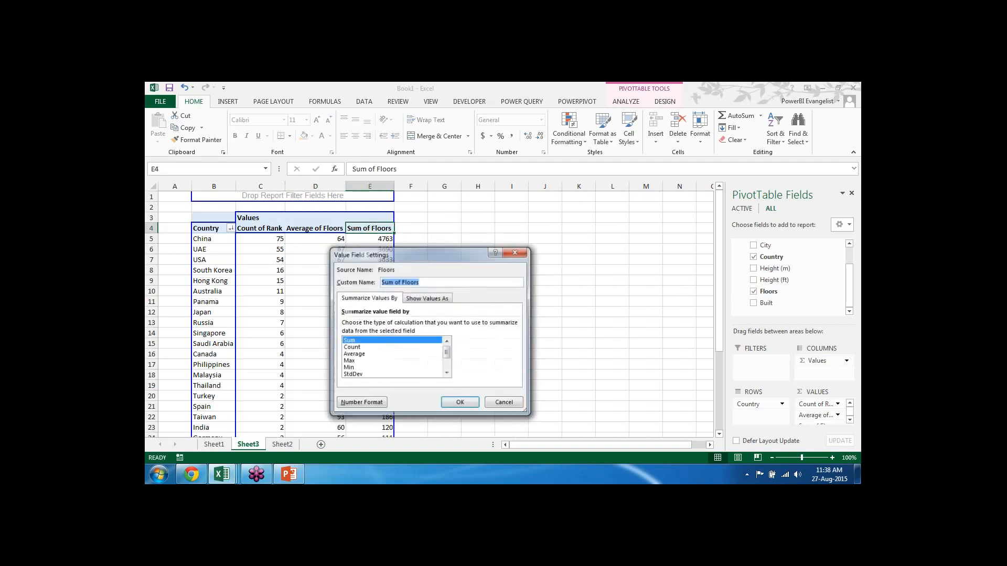
click(354, 362)
click(460, 403)
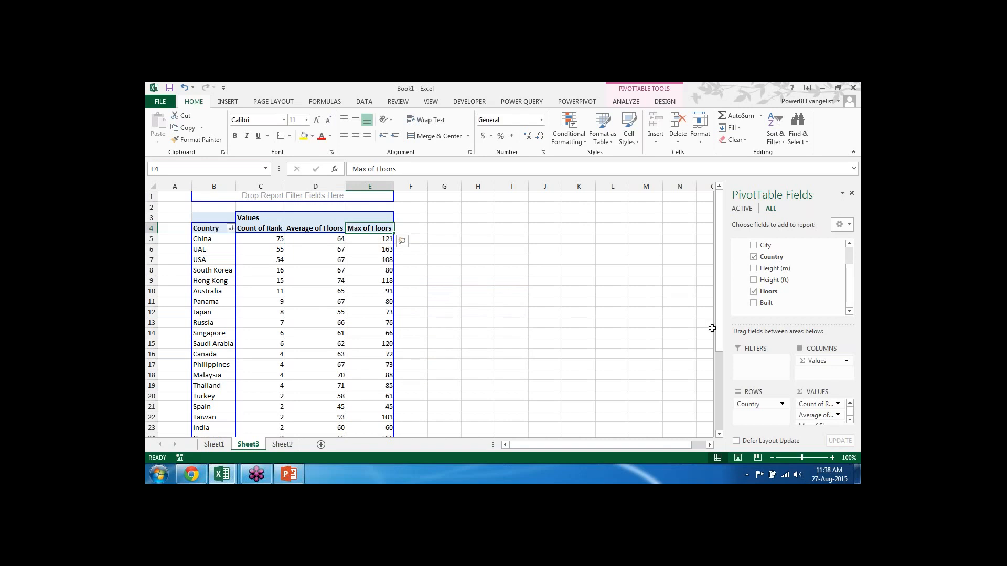
Add Floors once more as a value field in the PivotTable and summarize it by Min
drag(776, 294, 392, 278)
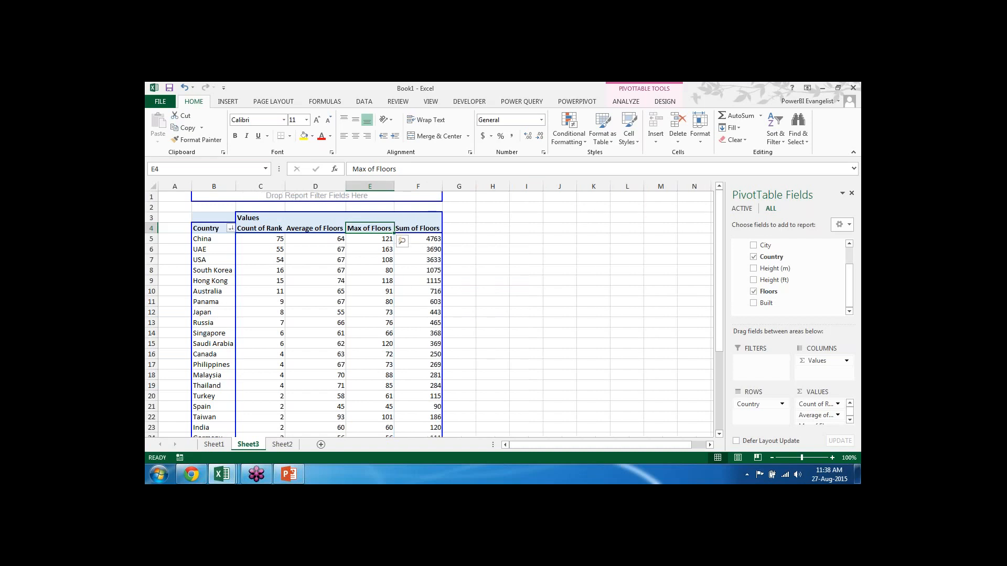
double_click(418, 229)
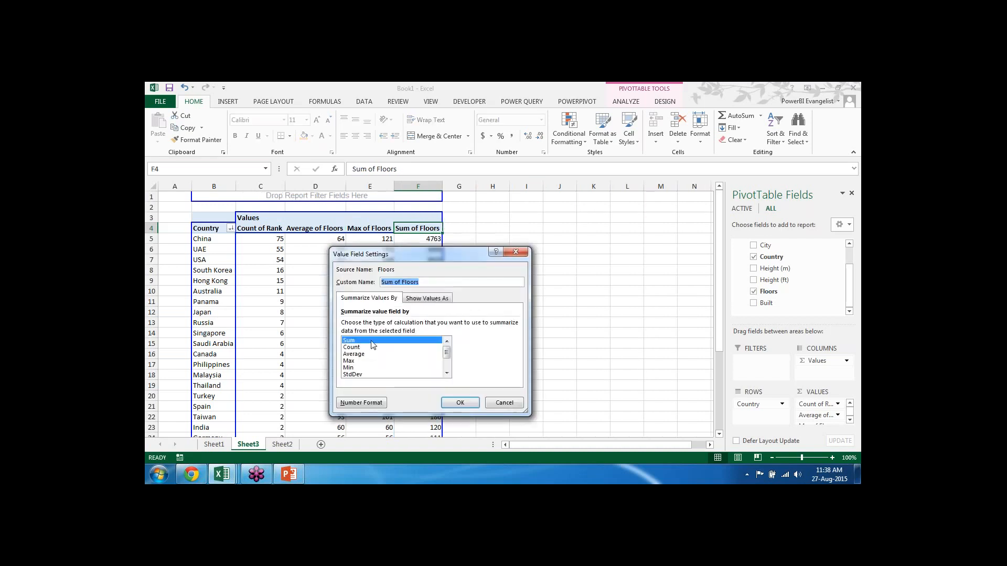
double_click(354, 368)
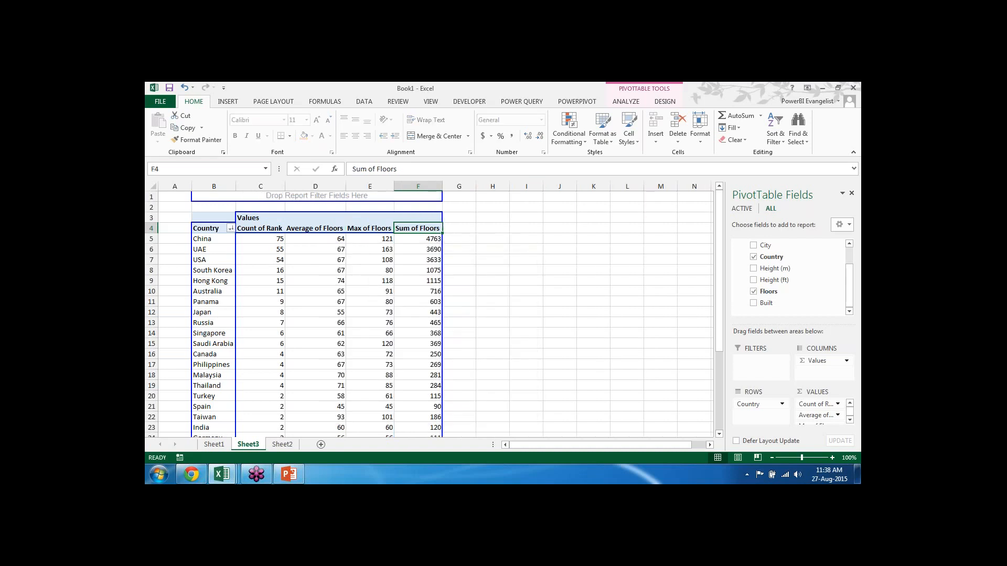
click(341, 354)
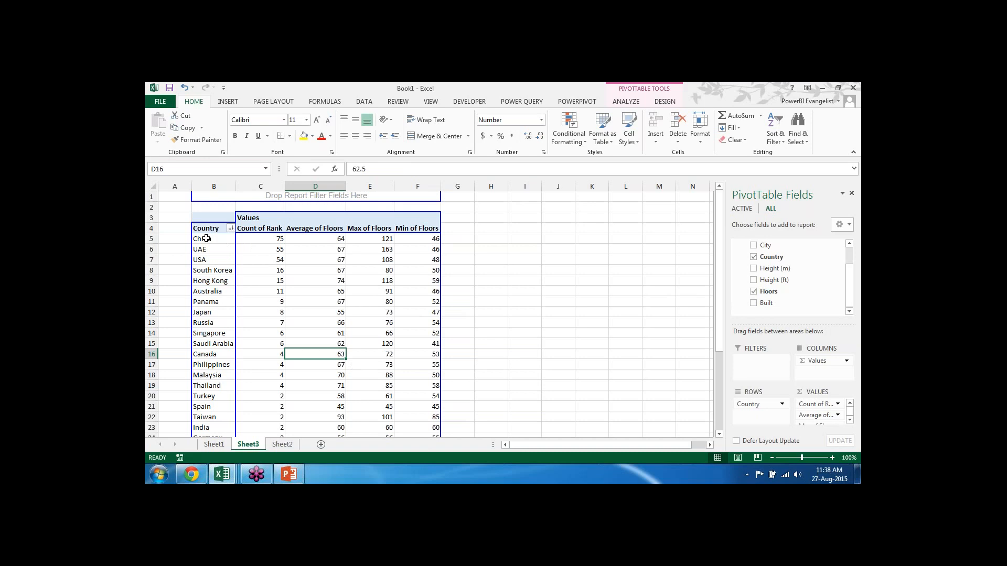
Compare the building count and the average, maximum and minimum floors of China, UAE and USA
drag(207, 239, 388, 261)
mouse_move(428, 267)
mouse_down()
mouse_move(433, 246)
mouse_move(432, 255)
mouse_up()
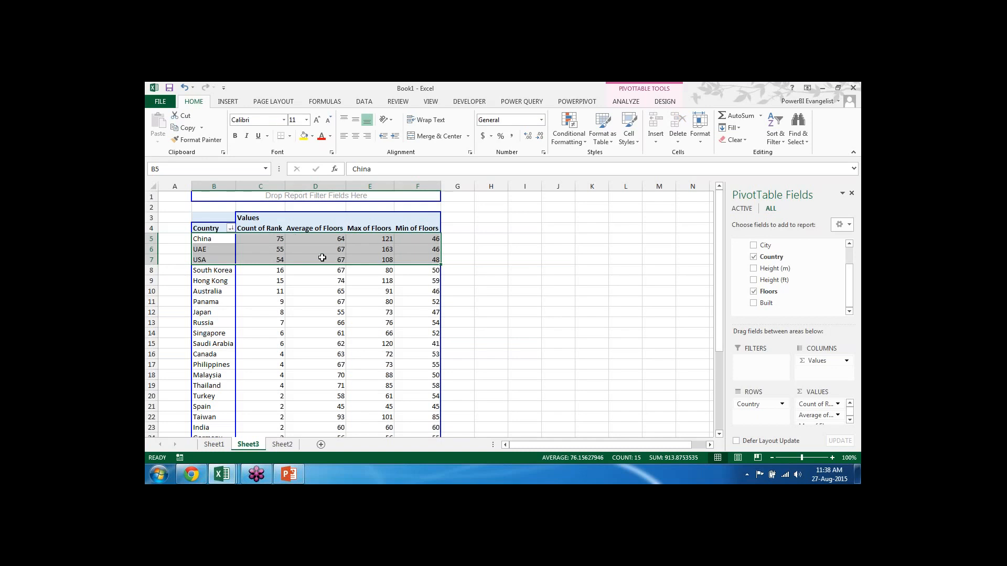
mouse_move(322, 257)
mouse_move(324, 240)
mouse_move(381, 246)
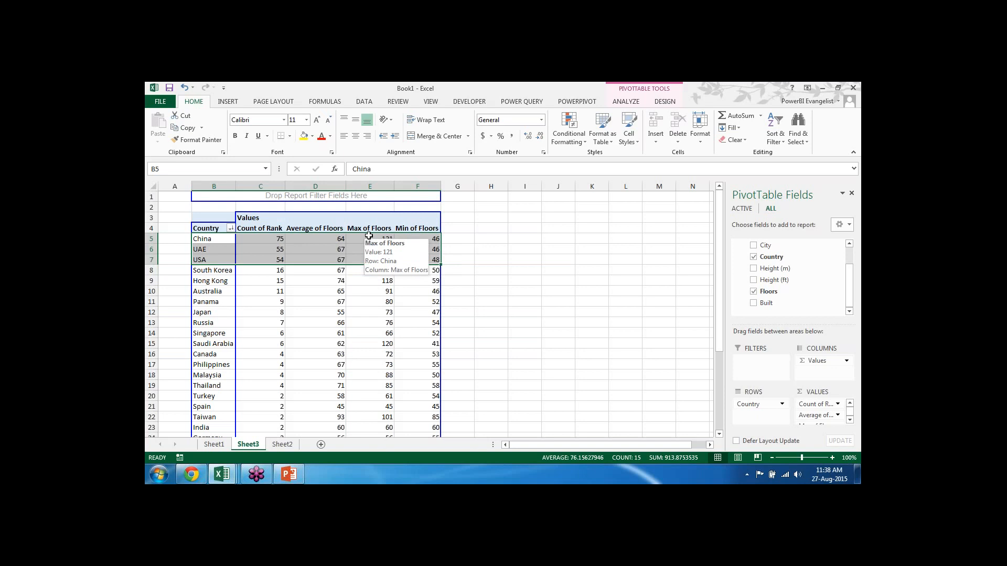
mouse_move(407, 320)
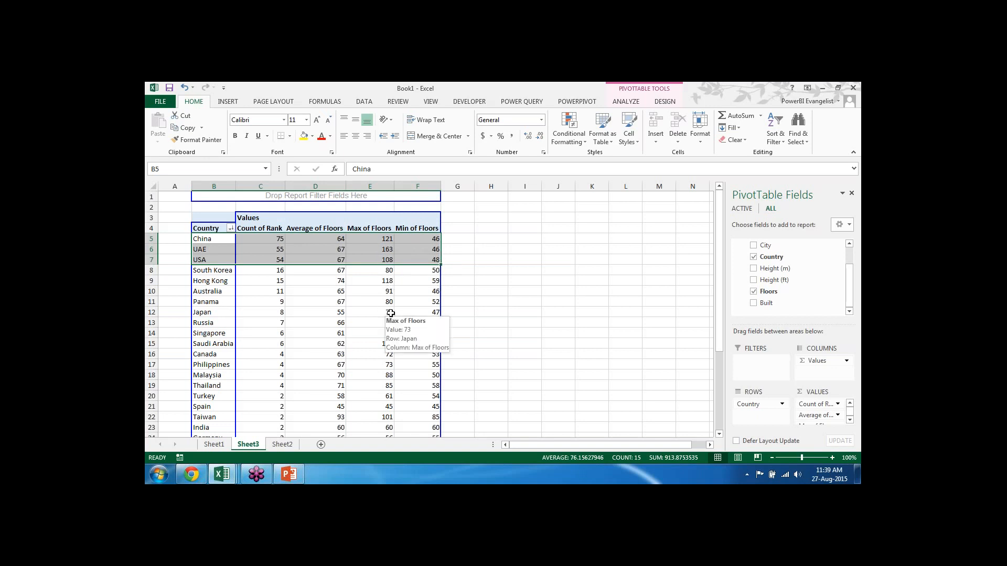
Drill down into the UAE's Max of Floors value to list its underlying building records, then return to the PivotTable sheet
double_click(378, 249)
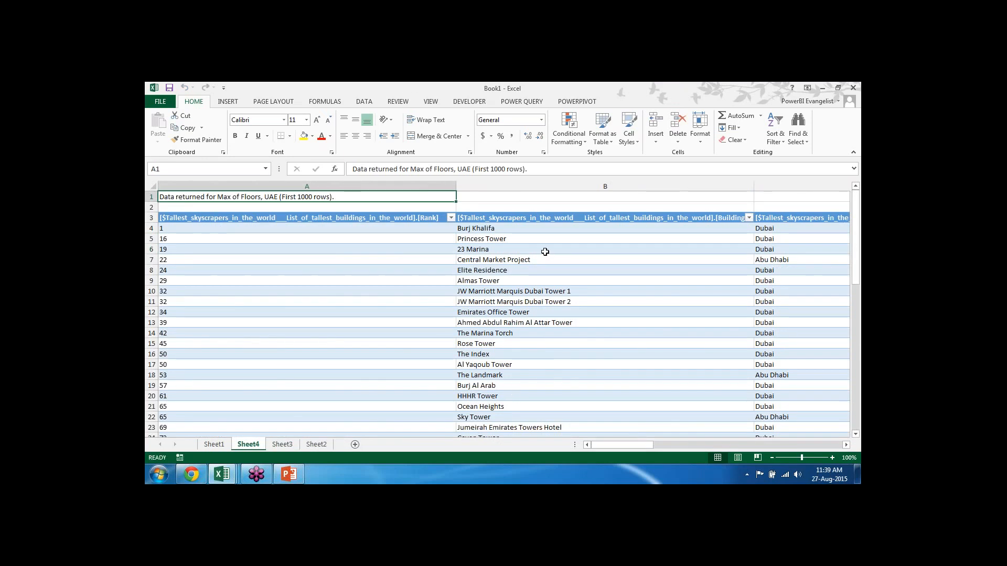
click(479, 230)
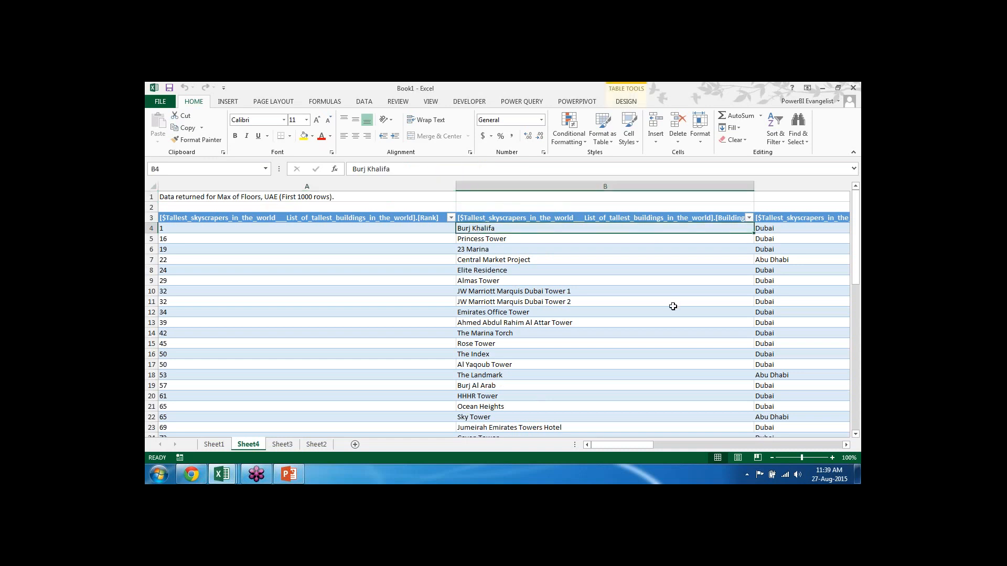
drag(636, 449, 508, 437)
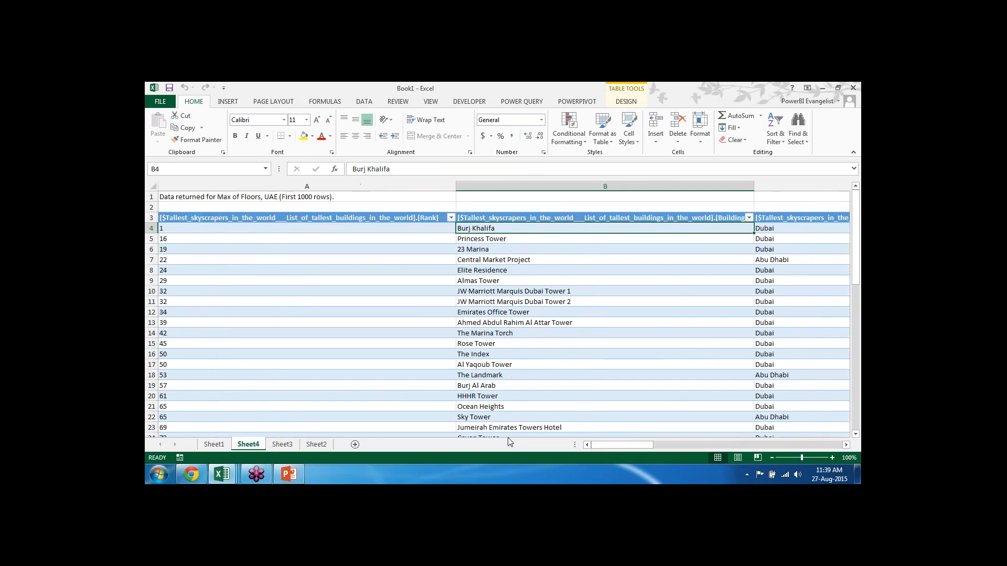
click(205, 444)
click(282, 444)
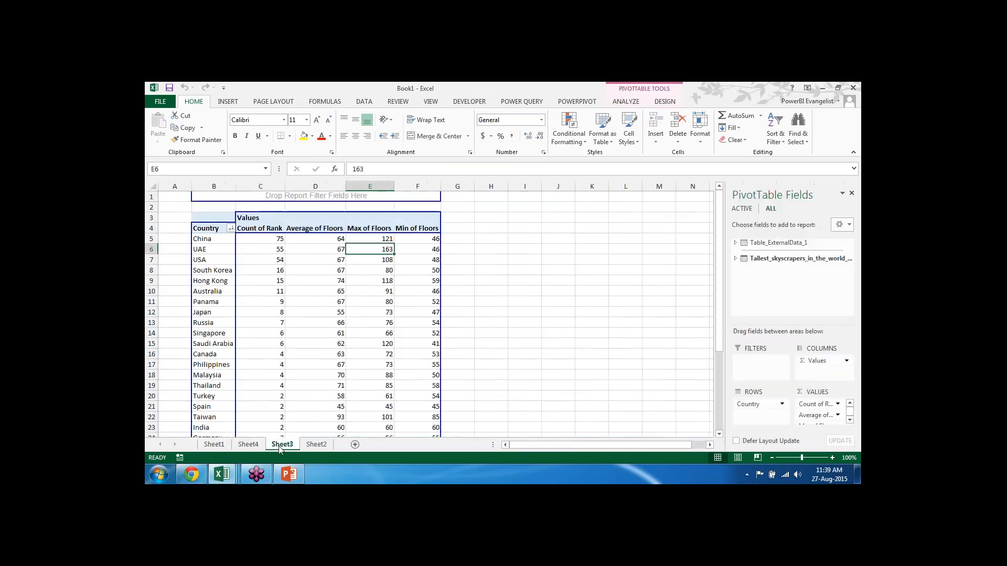
Remove the Floors field of the tallest skyscrapers table from the PivotTable, leaving only Count of Rank as value
click(429, 242)
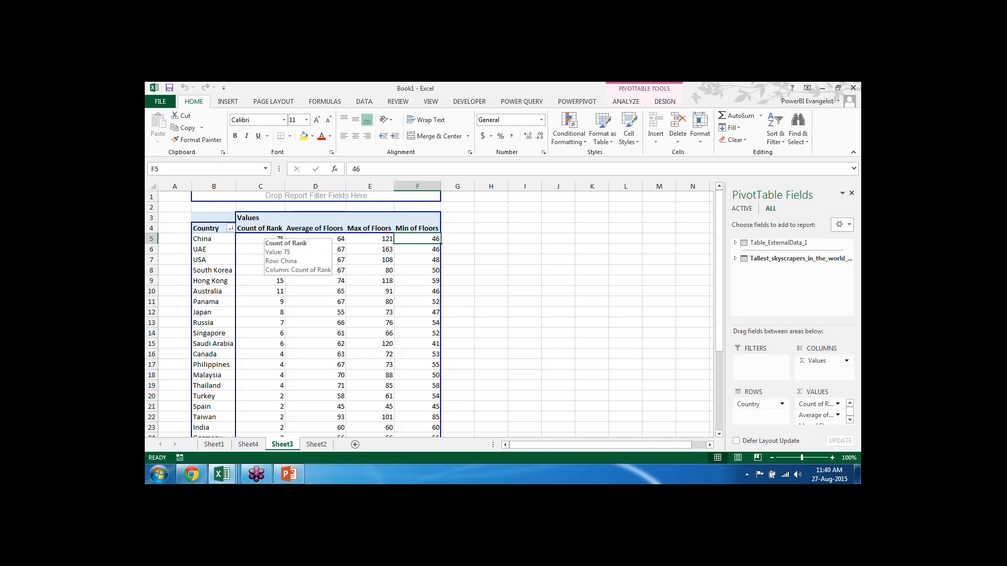
click(736, 259)
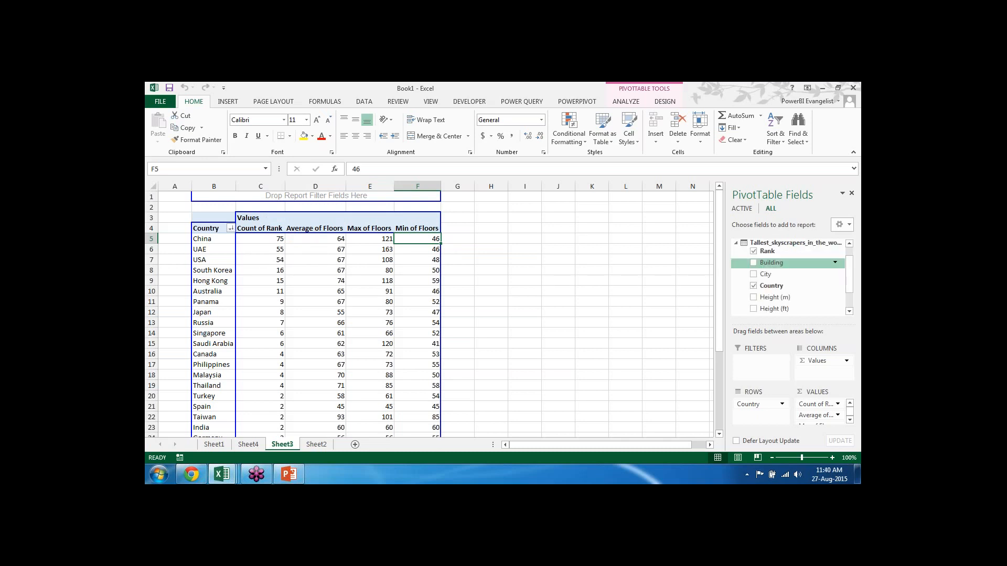
mouse_move(851, 260)
mouse_down()
mouse_move(852, 290)
mouse_move(852, 256)
mouse_up()
click(754, 291)
click(735, 244)
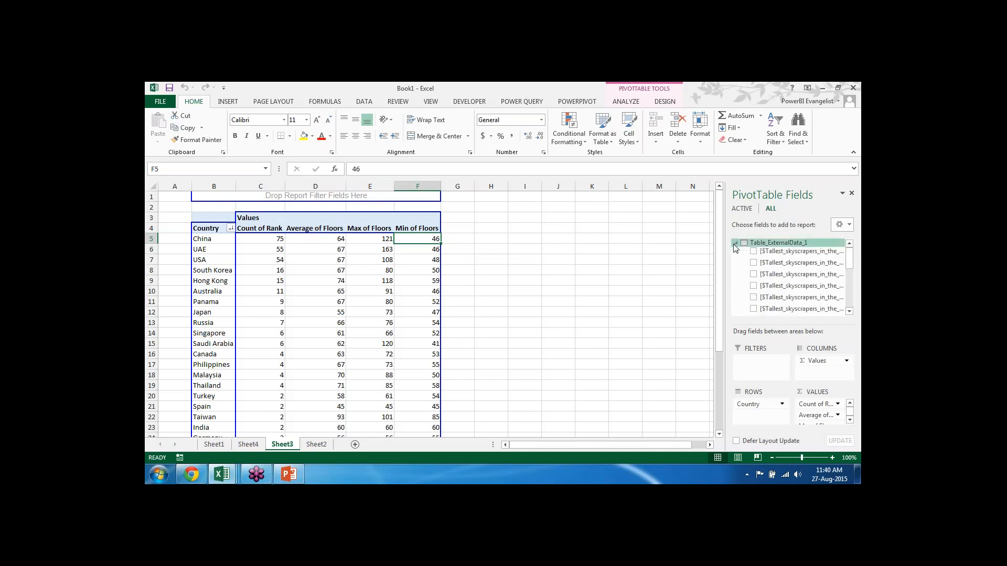
click(737, 245)
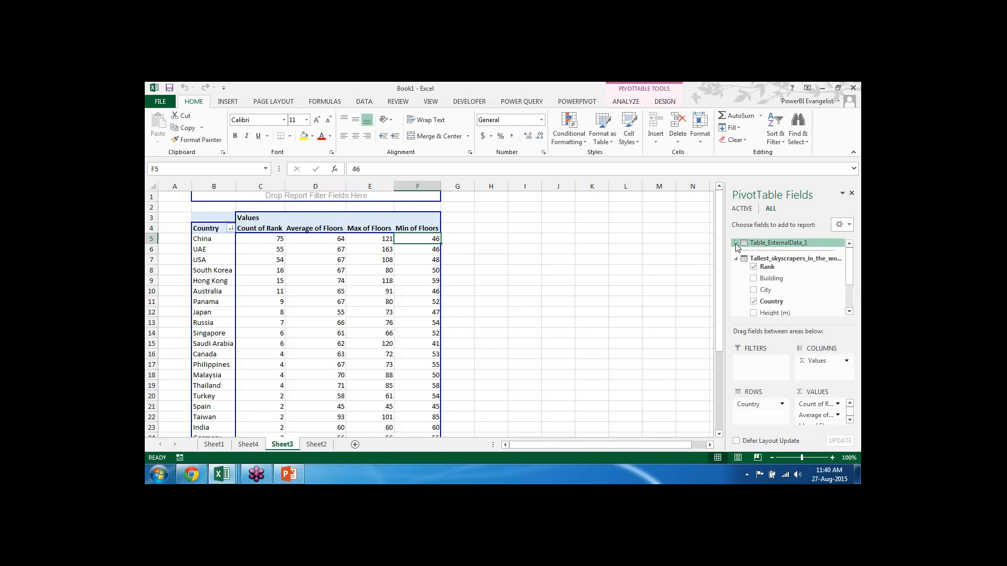
drag(848, 276, 847, 306)
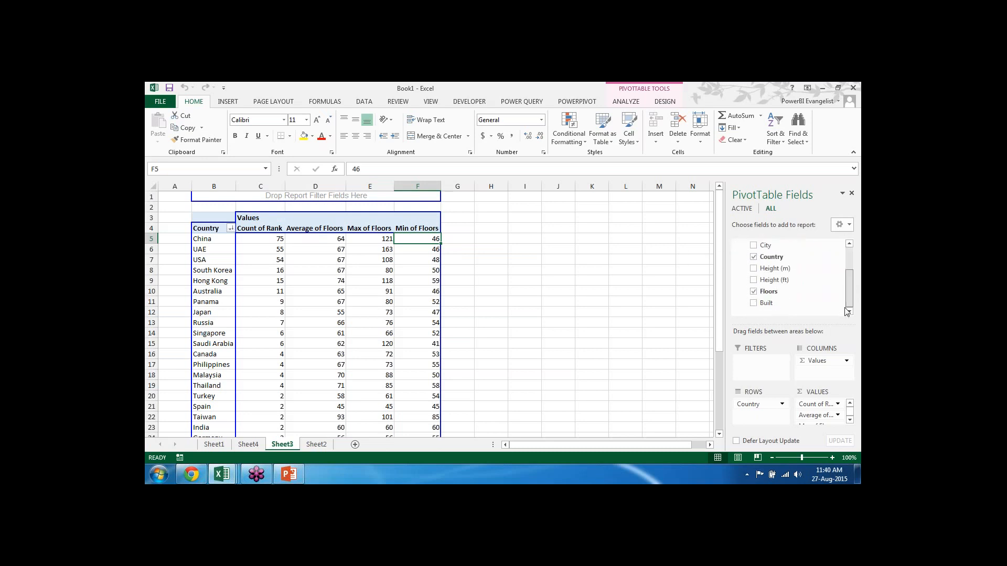
click(754, 292)
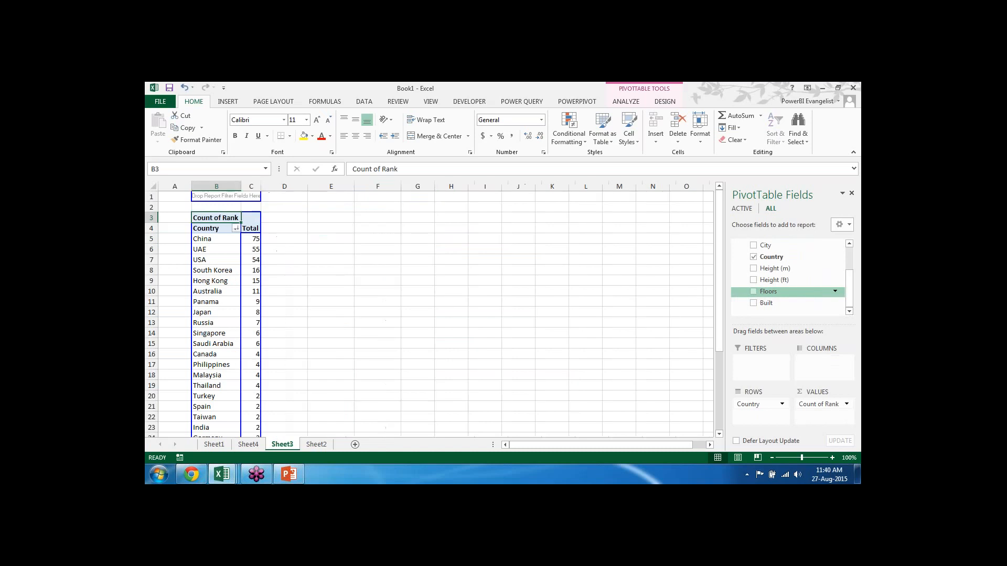
double_click(217, 218)
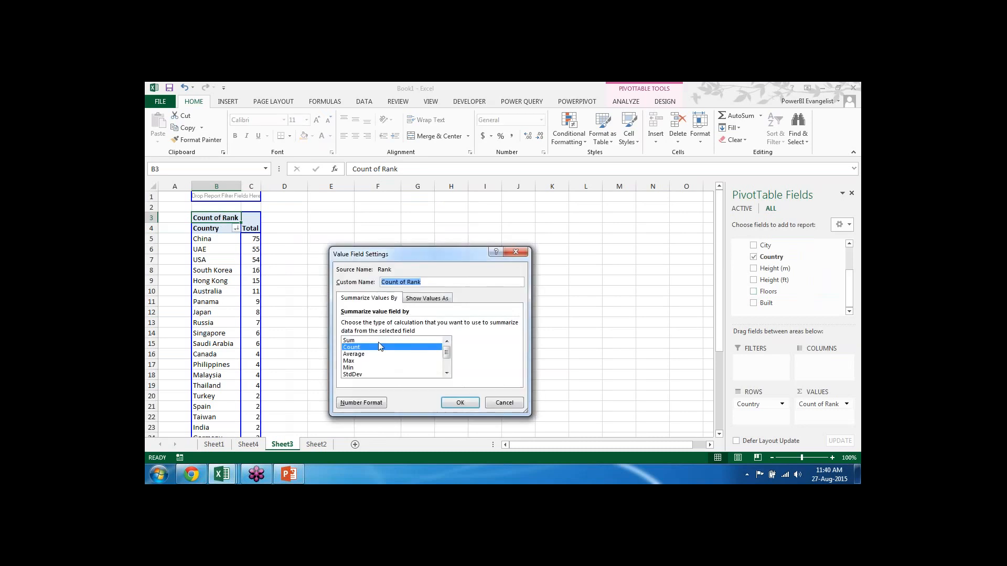
click(422, 298)
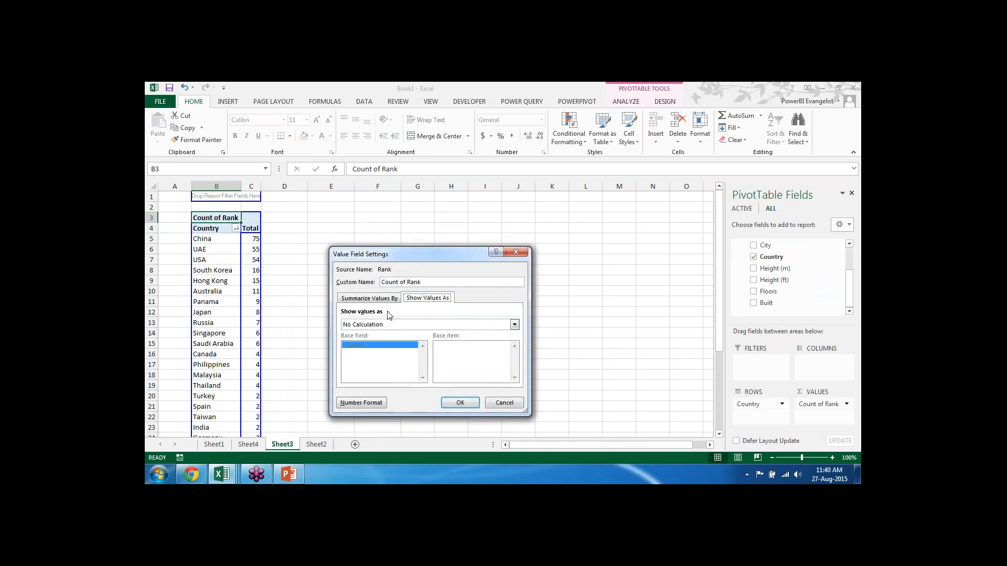
click(395, 324)
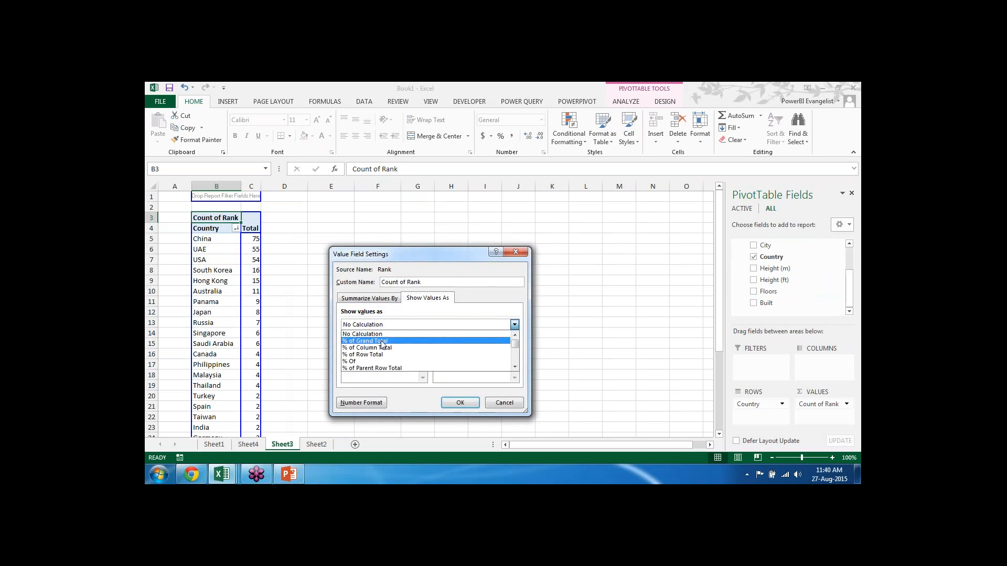
key(Down)
key(Down)
key(Down)
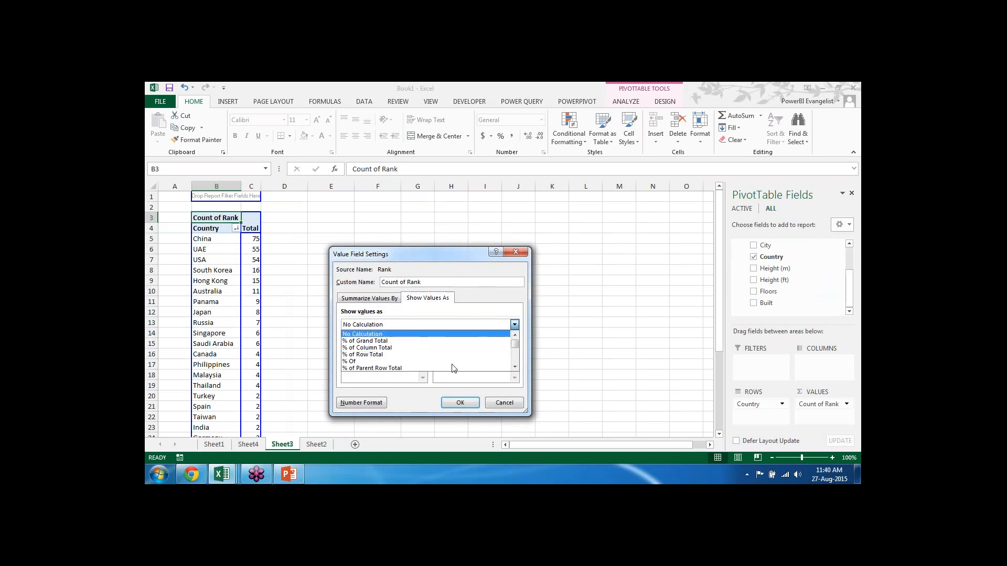
click(504, 402)
click(503, 402)
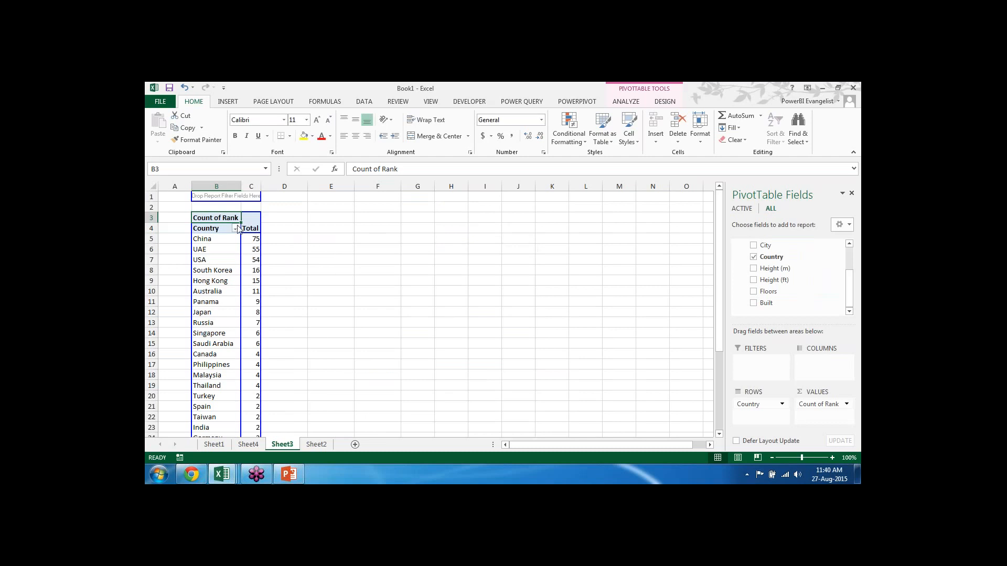
Filter the PivotTable's Country field to the top 10 items by Count of Rank
click(236, 228)
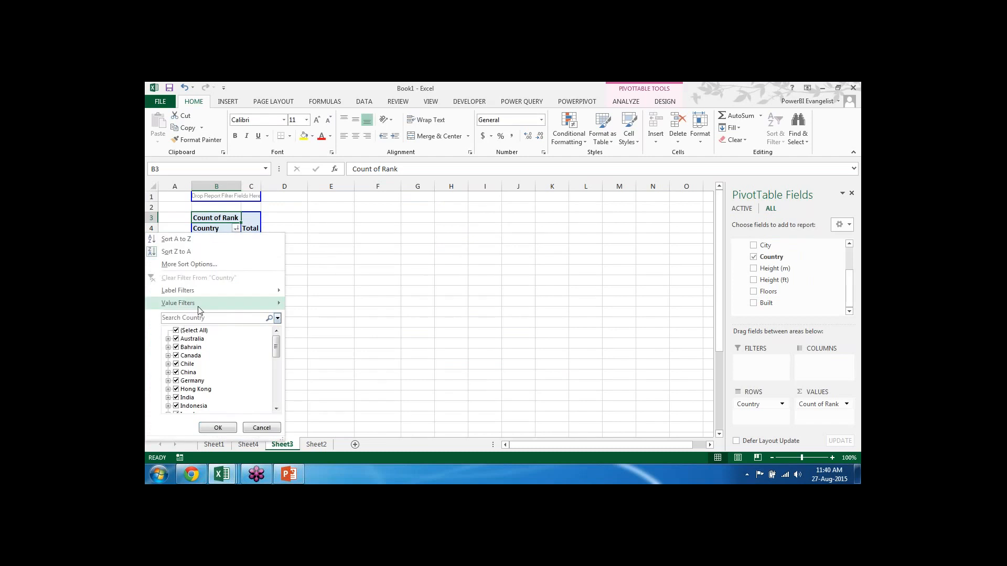
mouse_move(216, 308)
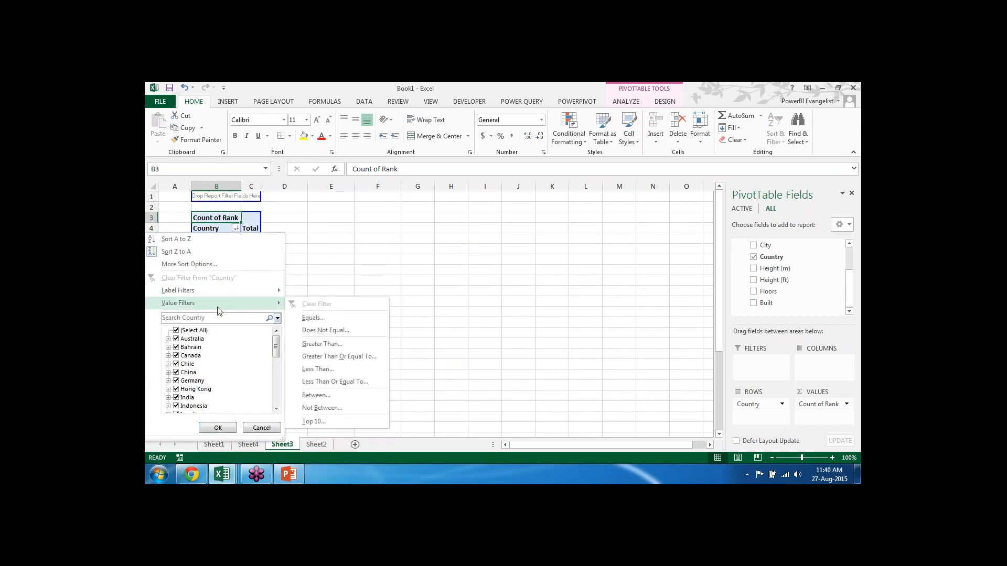
click(330, 422)
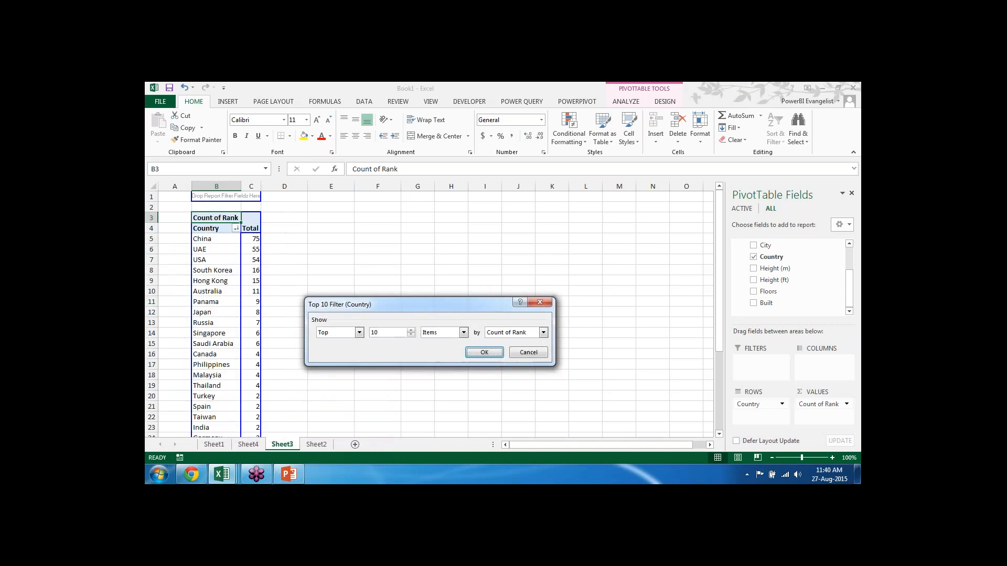
click(484, 352)
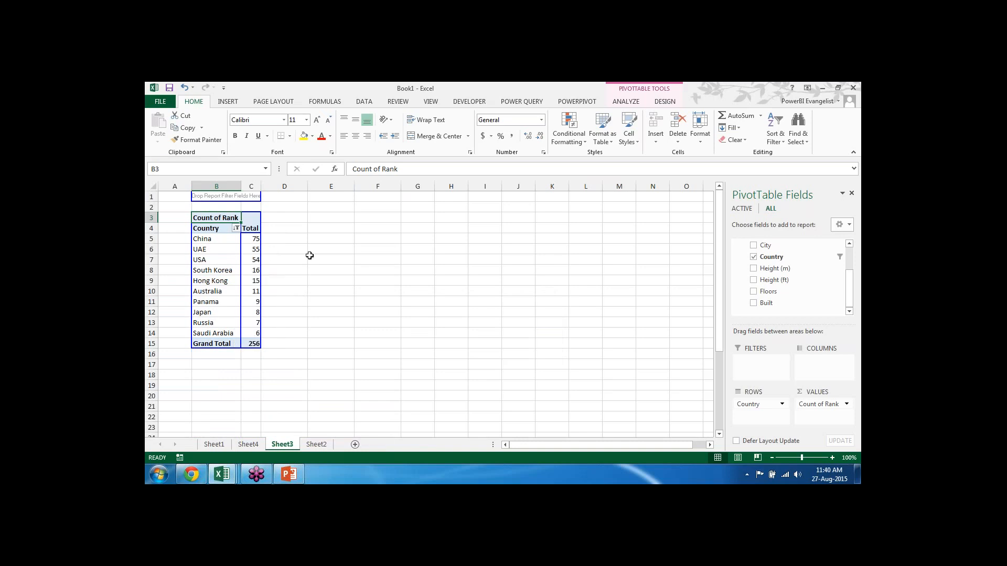
Show the PivotTable's Count of Rank values as % of Grand Total
click(218, 231)
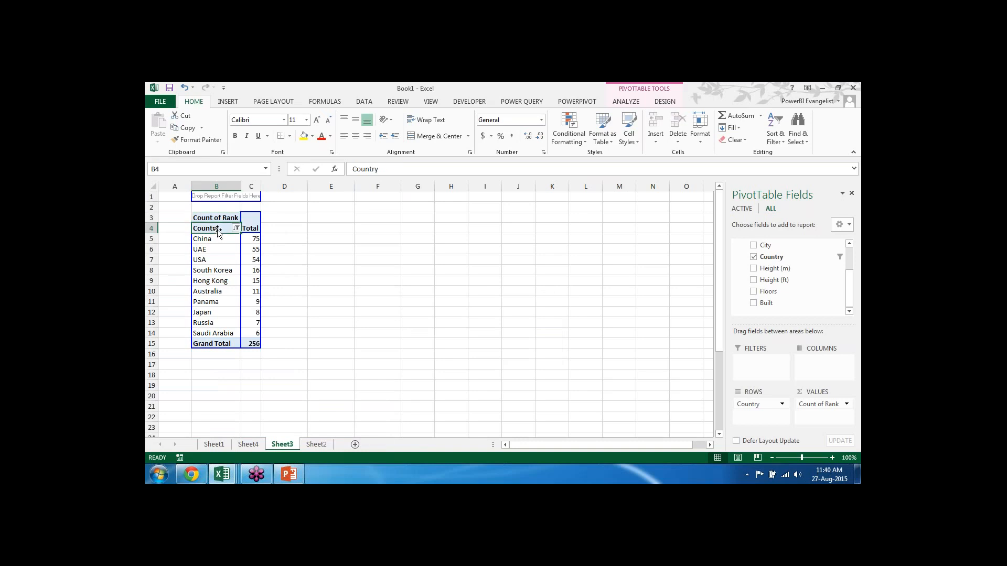
double_click(214, 217)
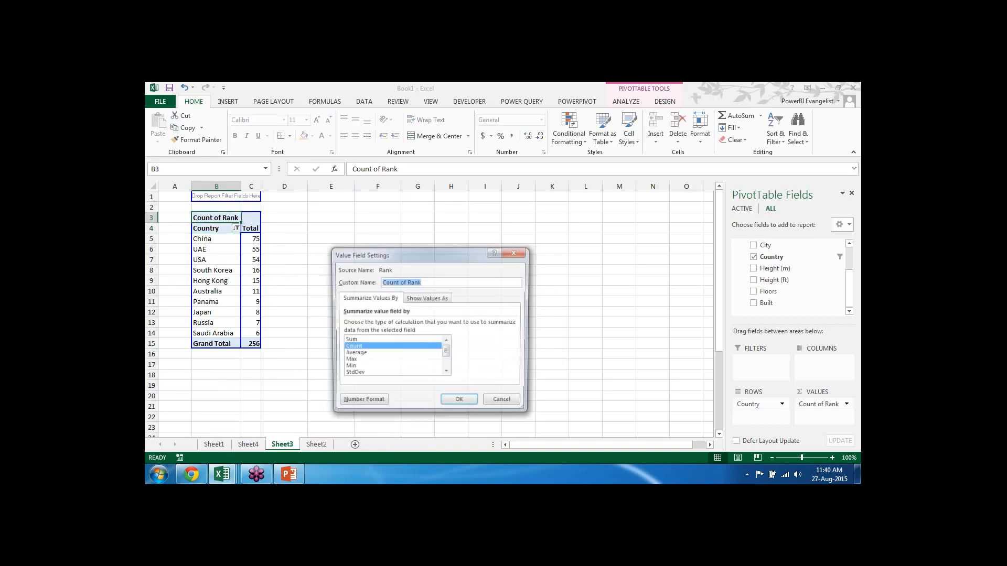
click(428, 298)
click(390, 324)
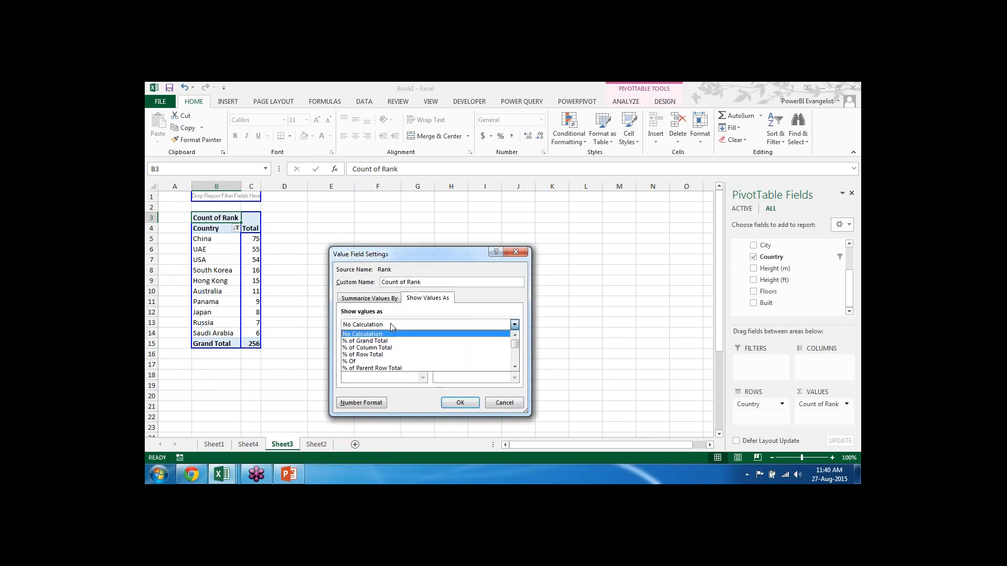
click(381, 341)
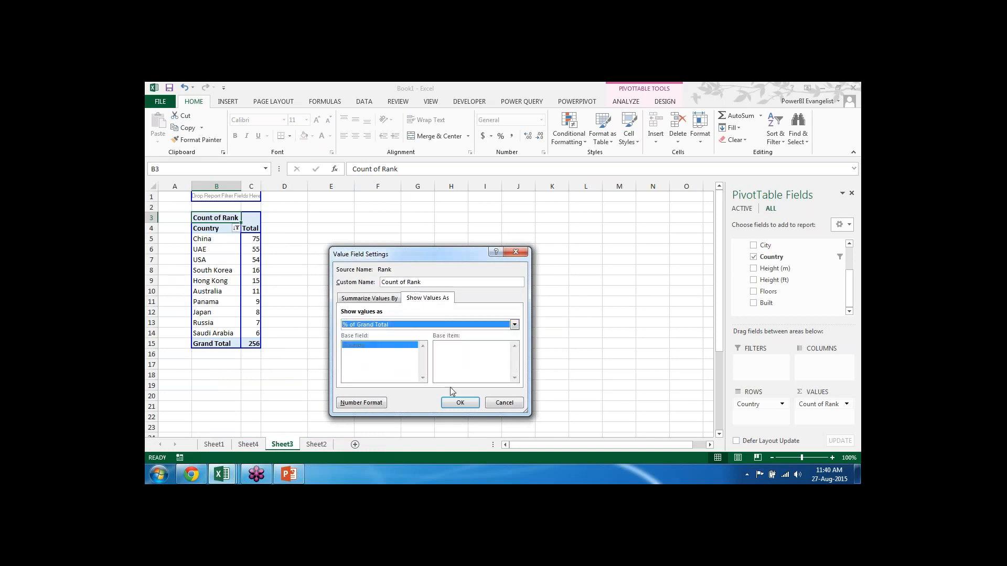
click(467, 407)
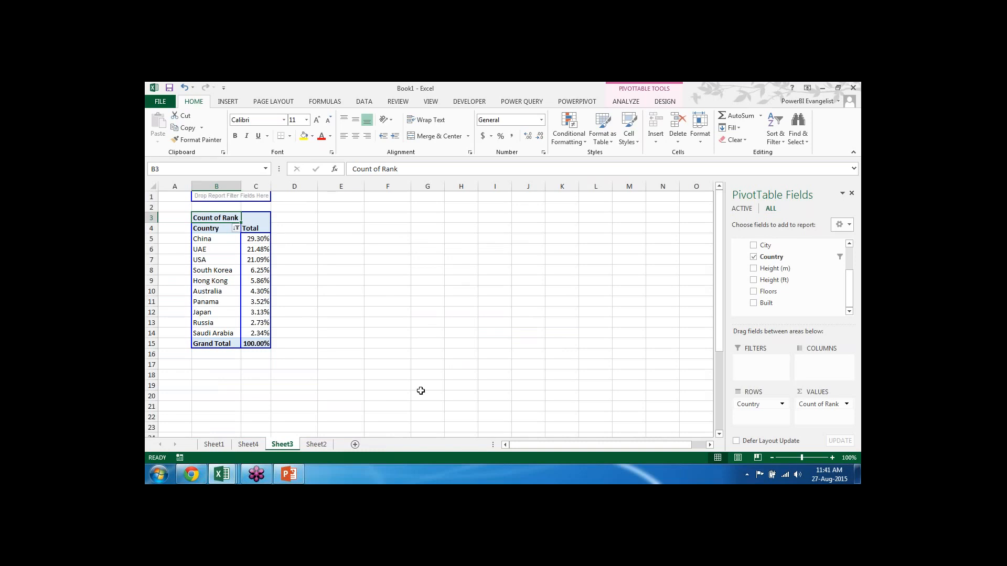
click(258, 238)
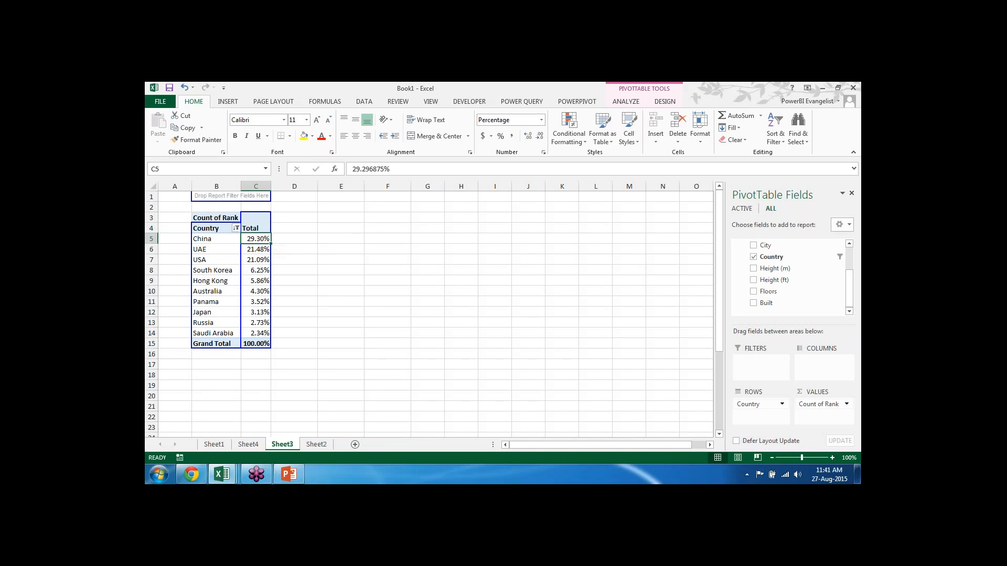
From the empty Sheet1, connect Power Query to the MySQL database test on server 127.0.0.1 and select its test.expense_heads table
click(221, 445)
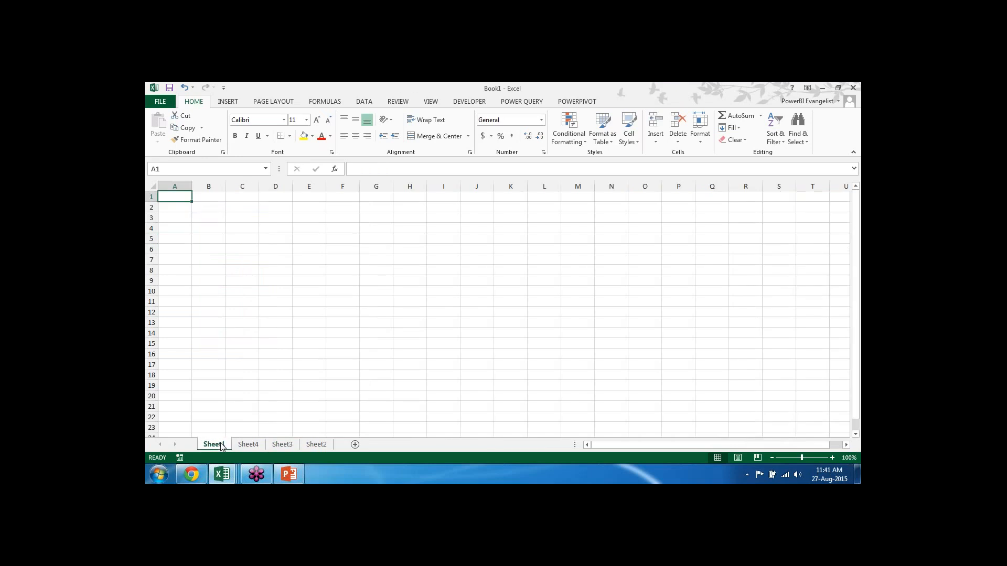
click(285, 444)
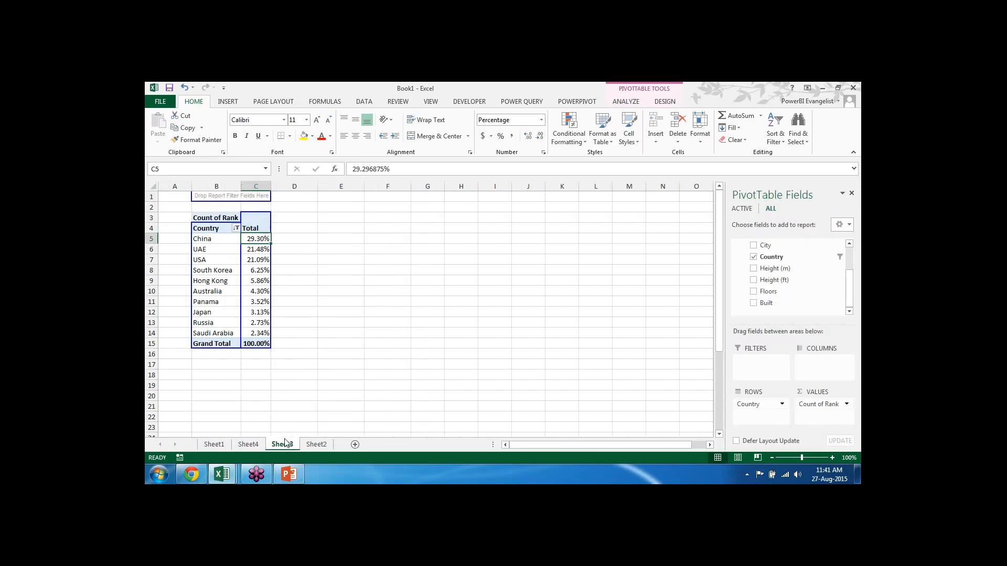
click(216, 447)
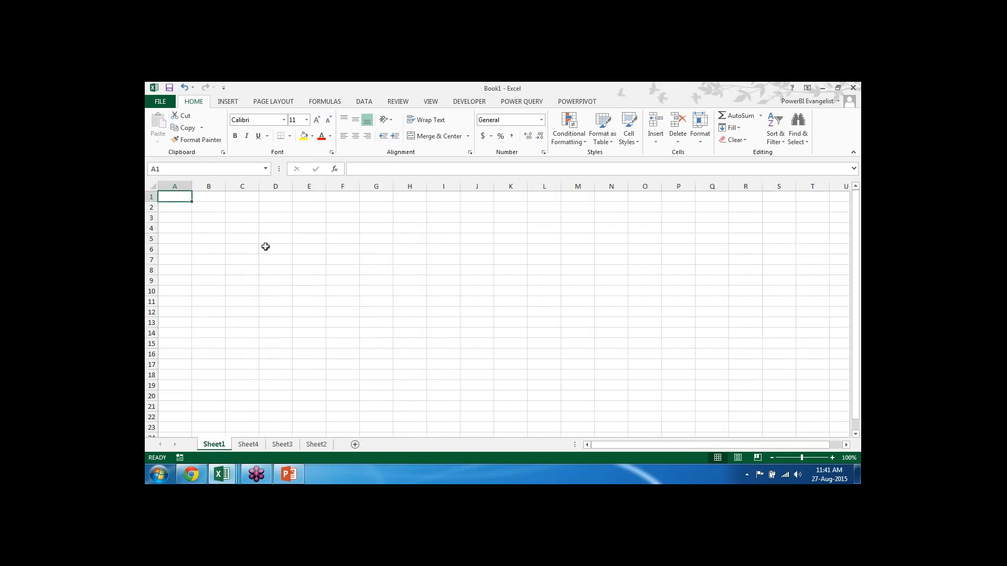
click(529, 104)
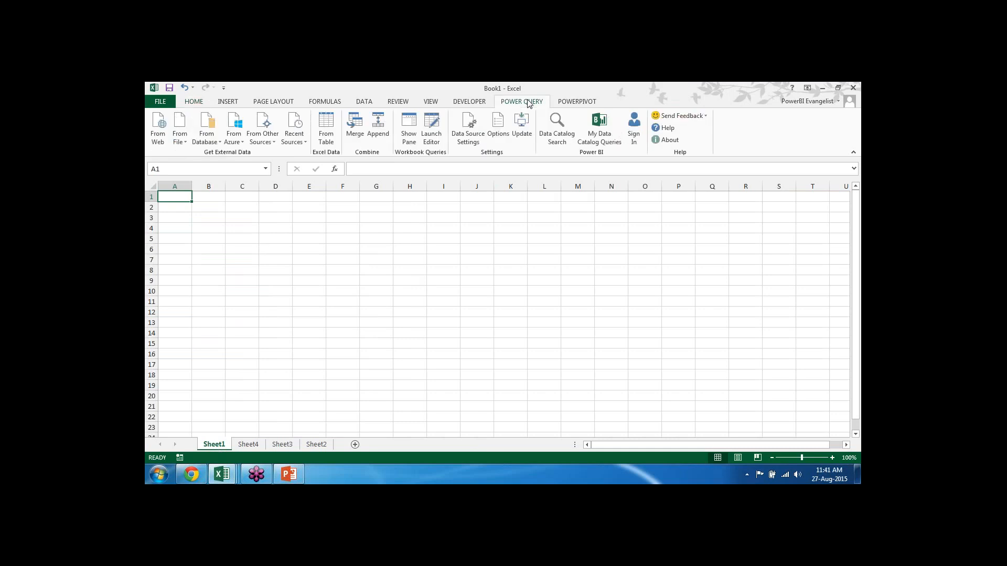
click(207, 135)
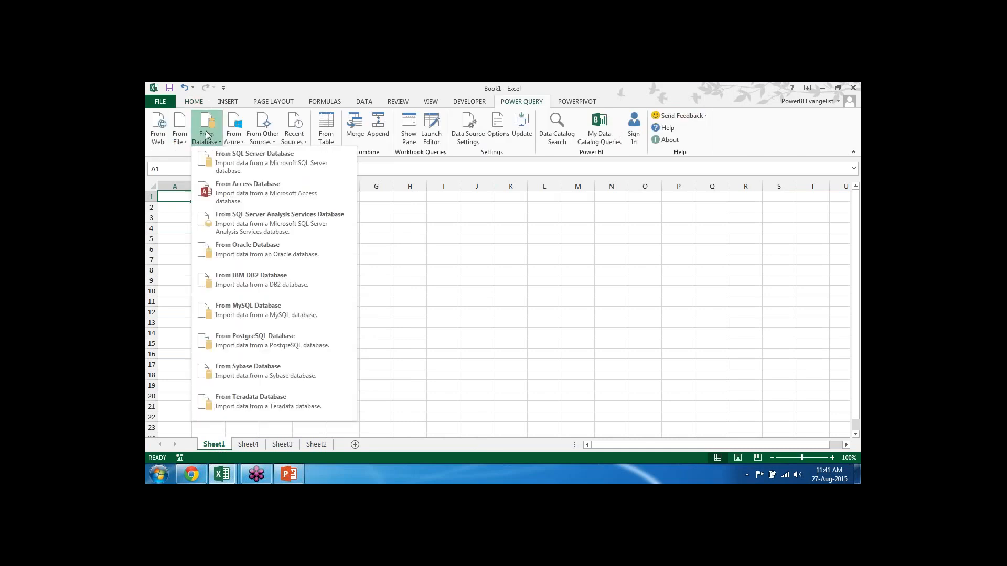
click(263, 314)
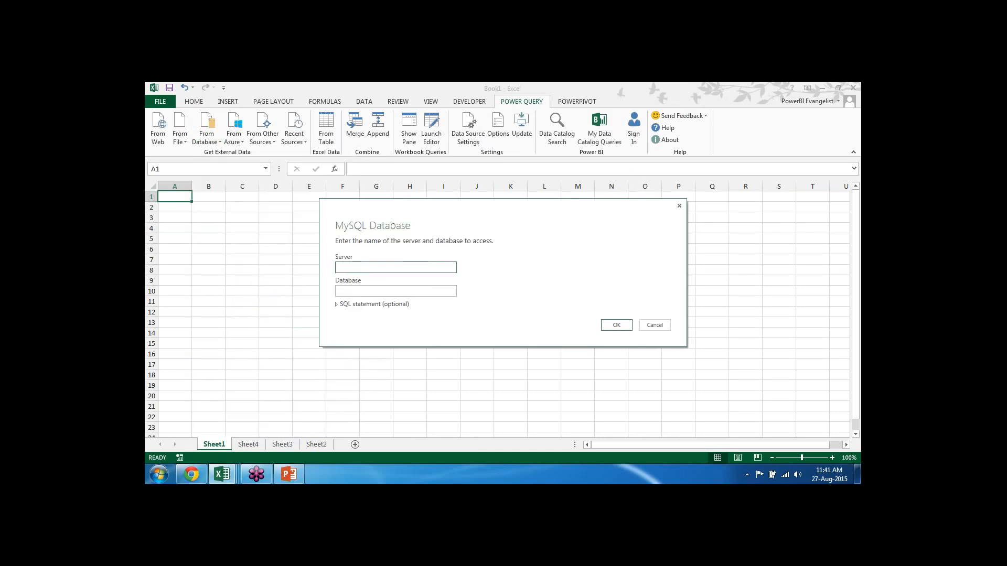
text(127.0.0.1)
key(Tab)
text(t)
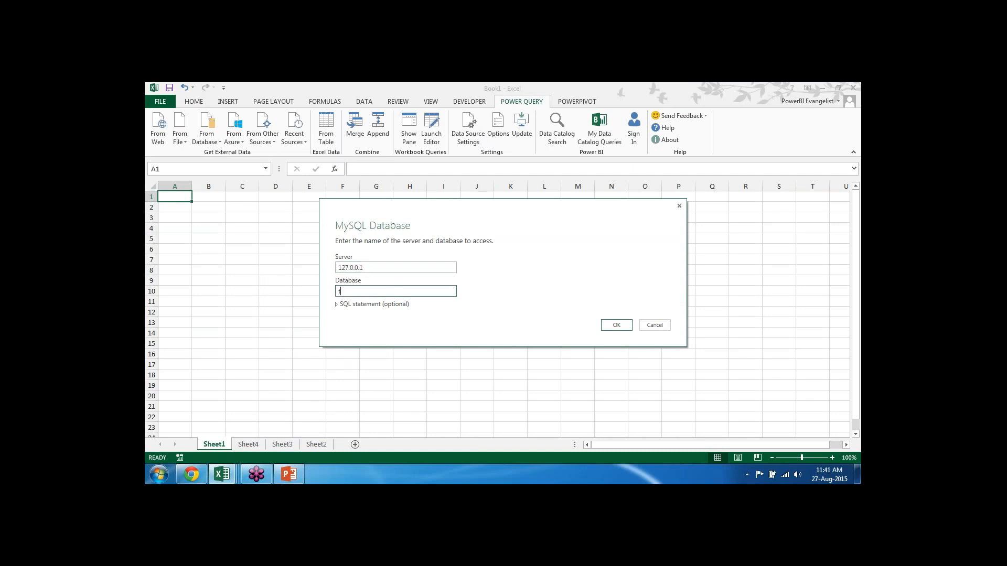
text(est)
click(623, 326)
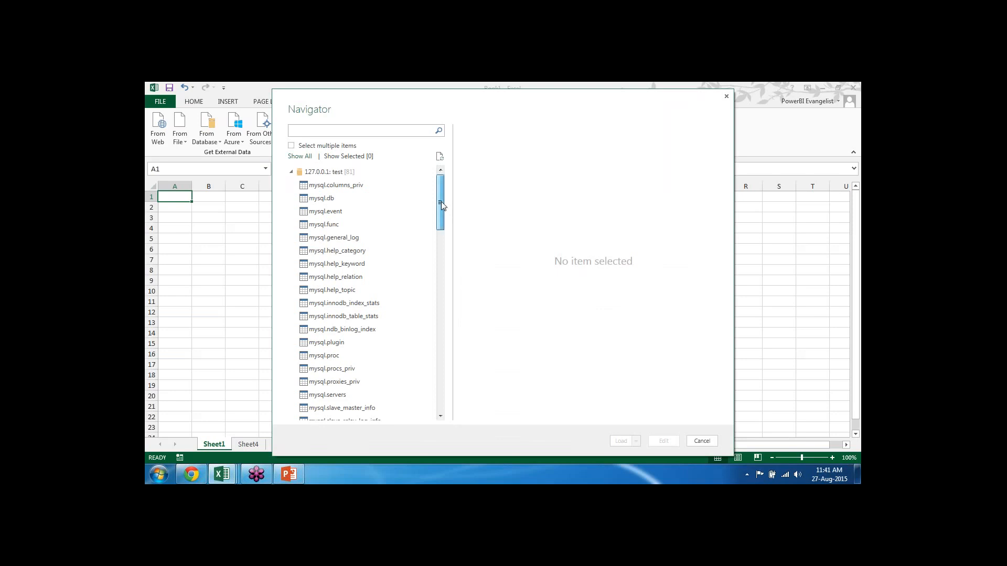
drag(442, 202, 434, 405)
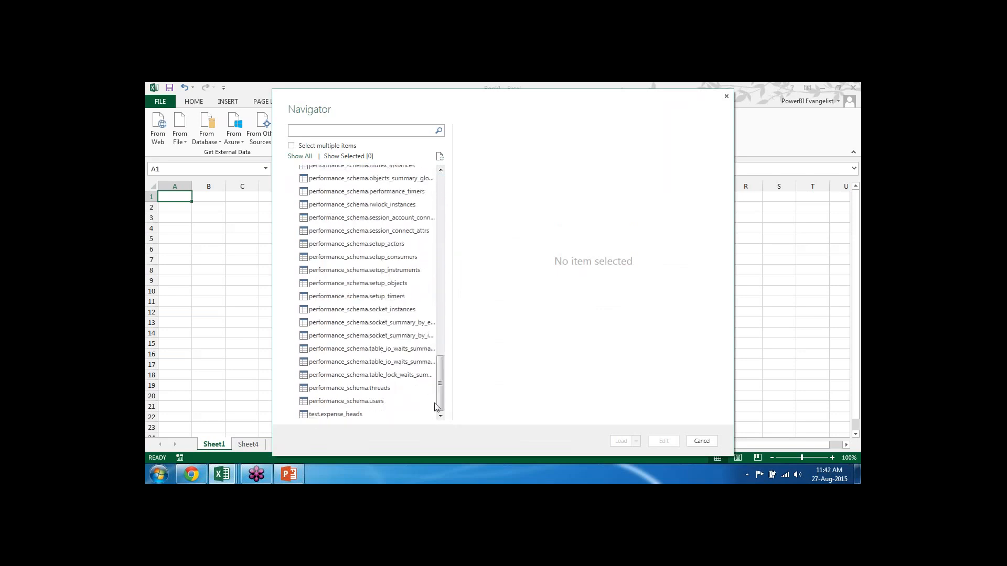
click(348, 414)
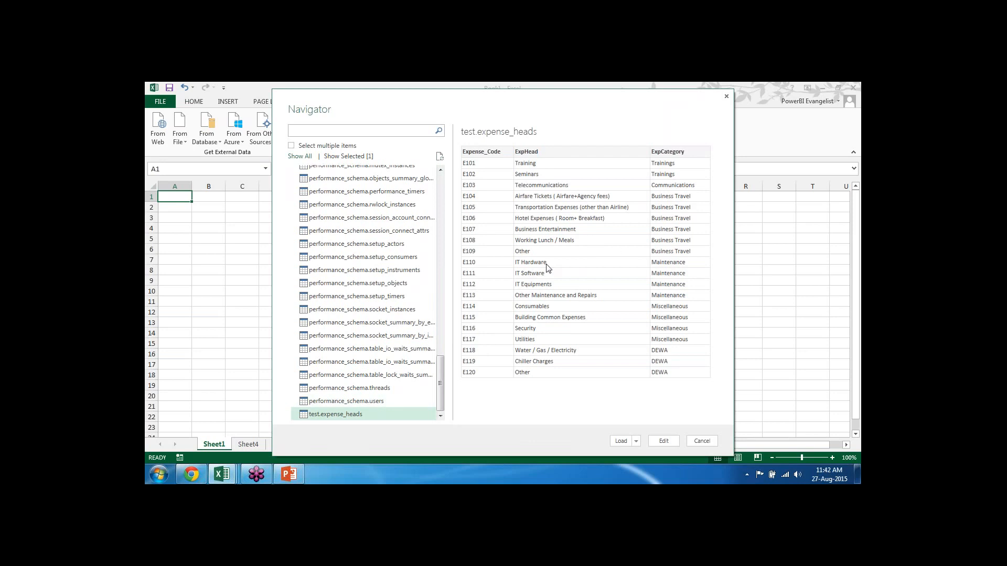
Launch MySQL Workbench 6.2 CE, maximize it and open the MyOwnSQL connection
click(160, 477)
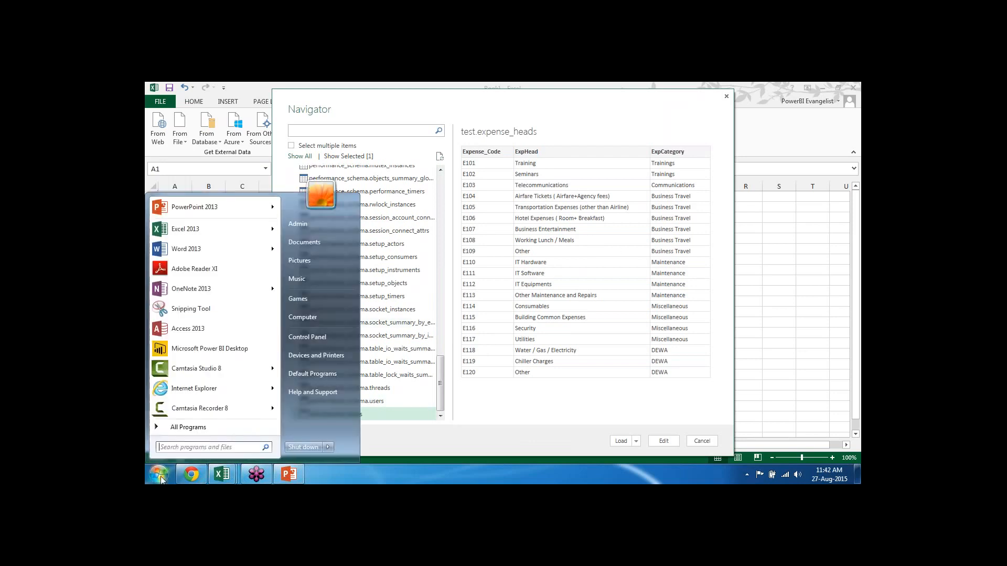
text(work)
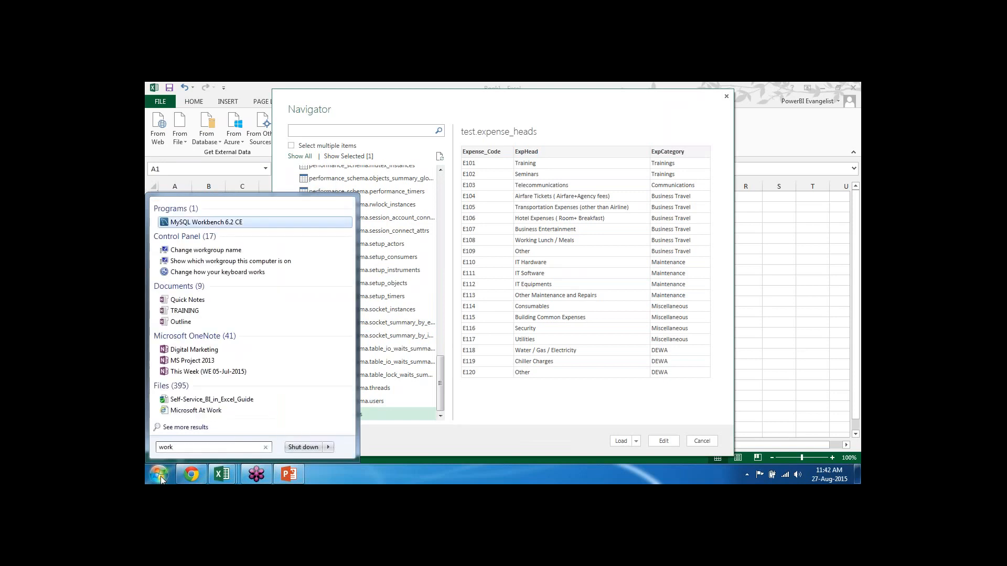
key(Return)
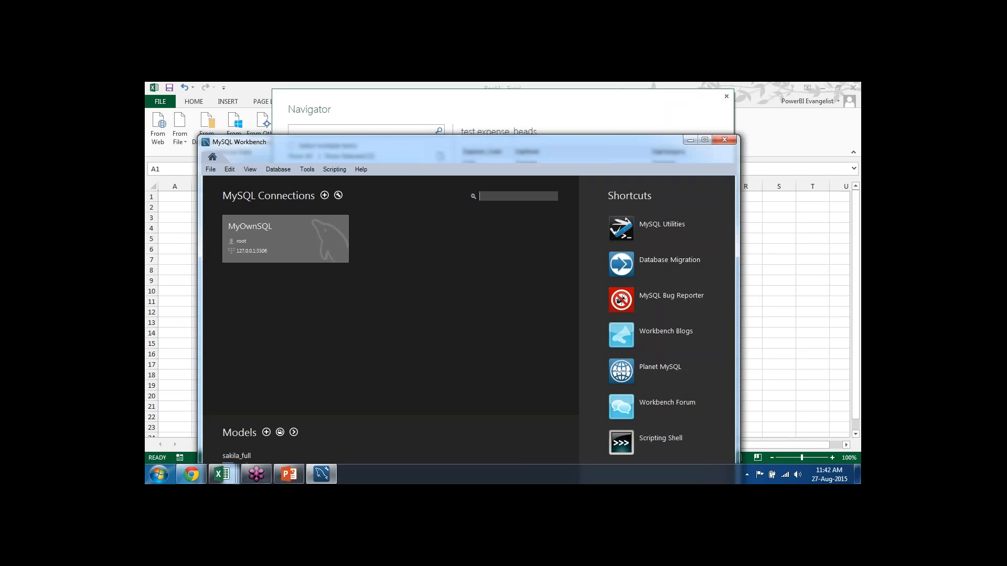
double_click(483, 142)
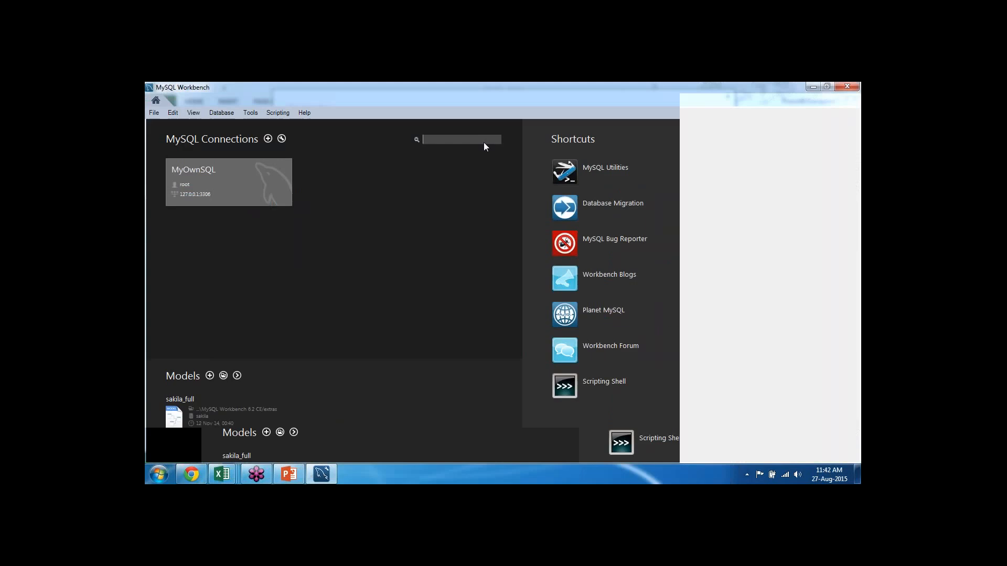
click(233, 187)
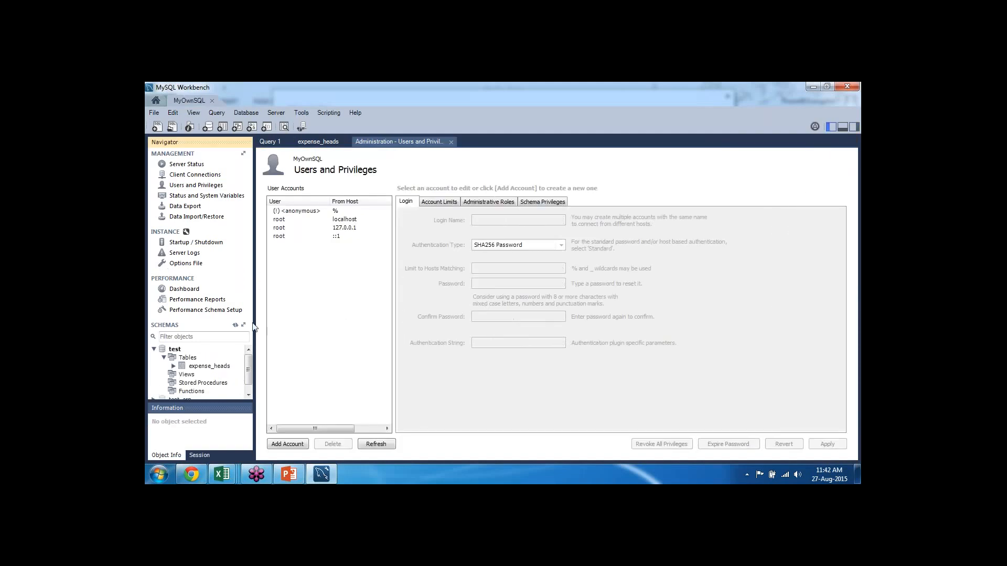
Examine the table details of expense_heads in the test schema and its existing query
scroll(249, 361, down, 1)
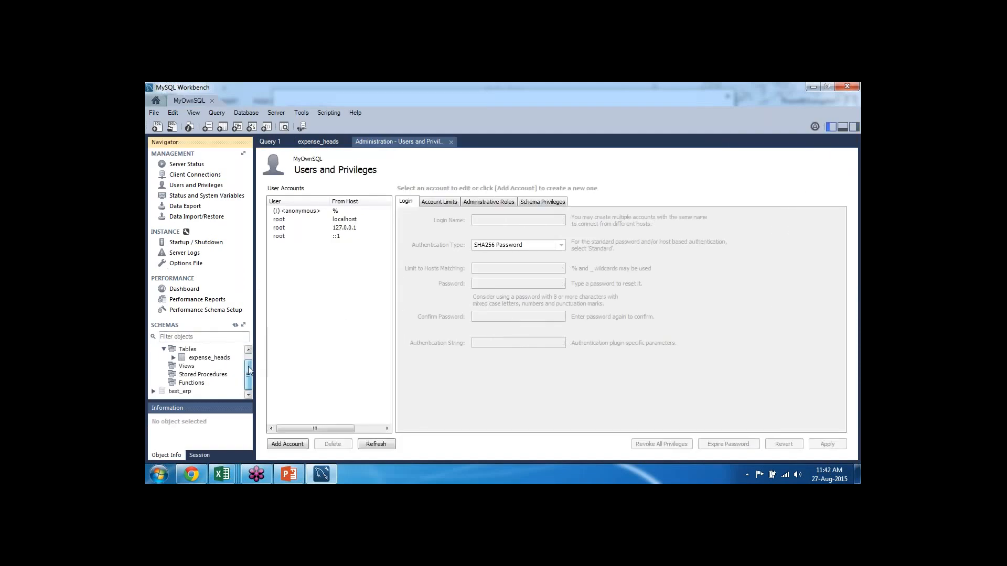
click(224, 351)
click(233, 358)
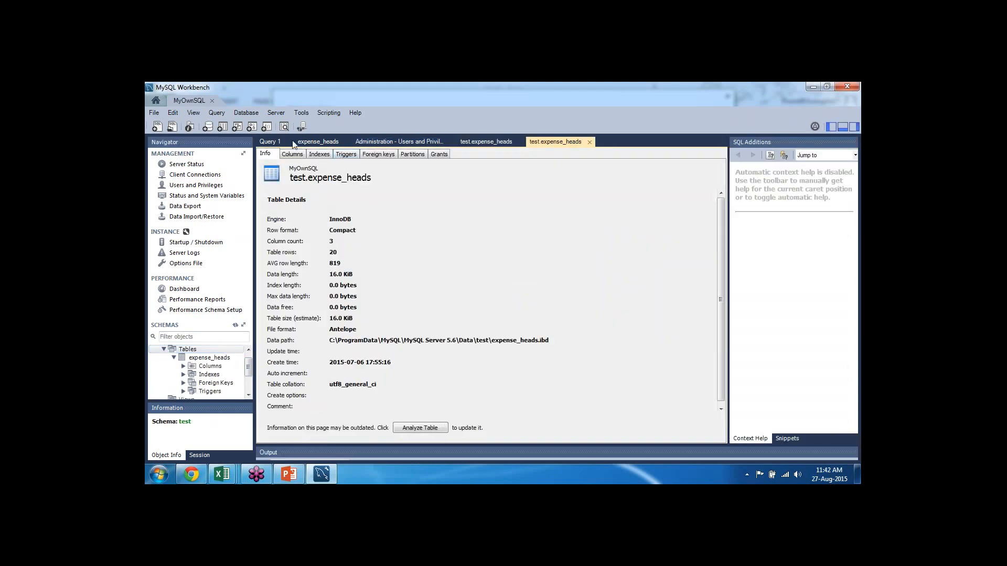
click(309, 143)
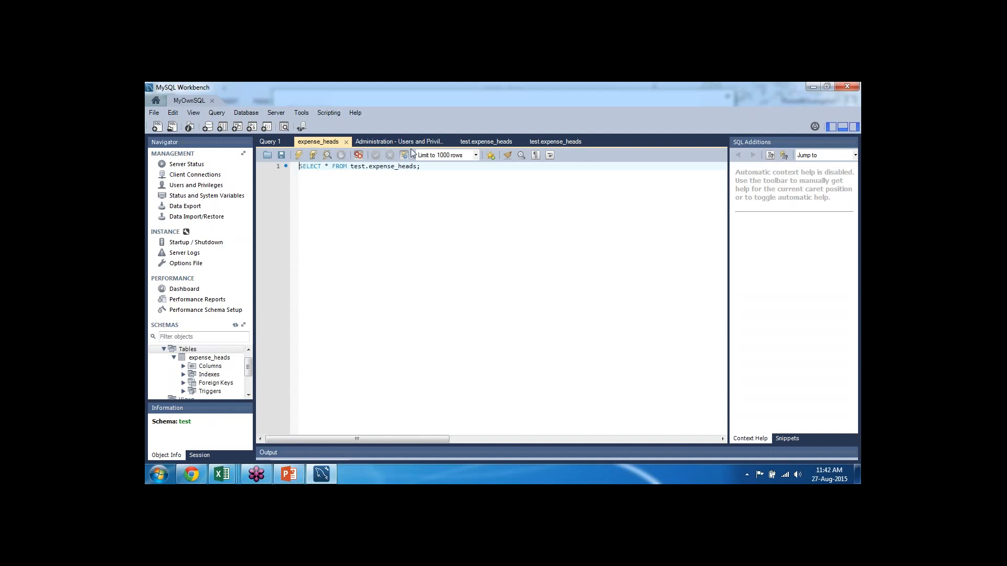
click(546, 141)
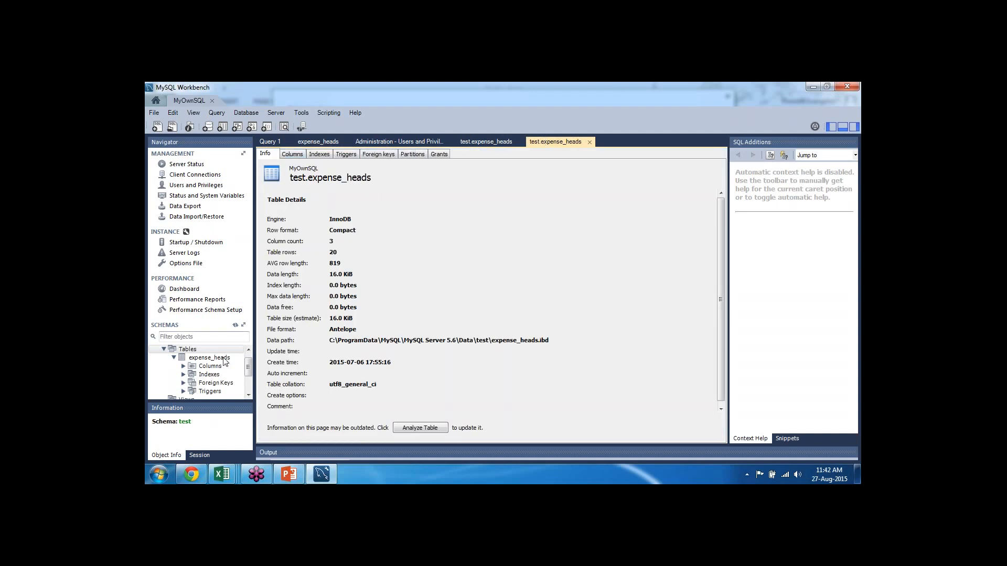
Query all rows of the test.expense_heads table and look through the expense codes, heads and categories
click(240, 357)
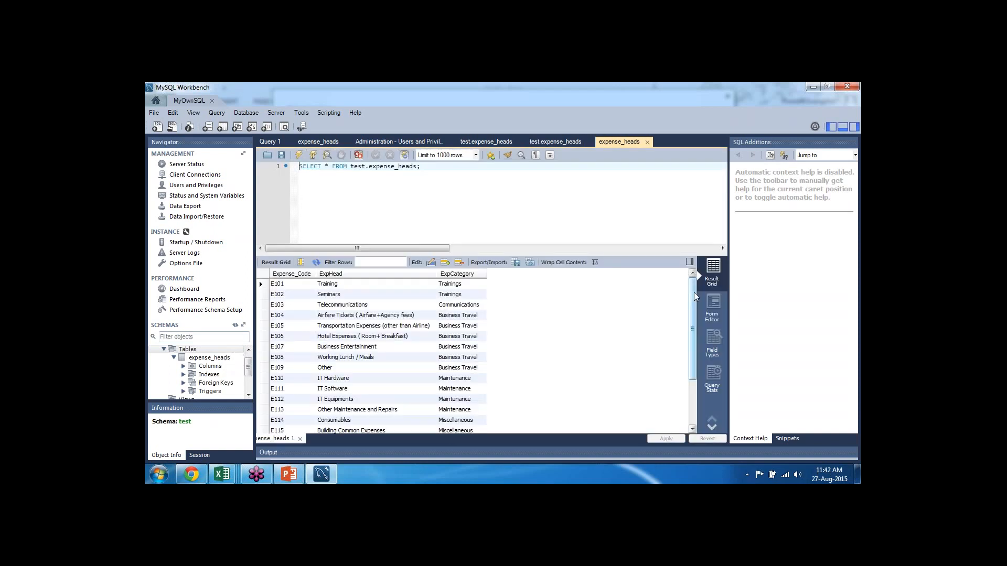
scroll(693, 291, down, 2)
scroll(694, 295, up, 2)
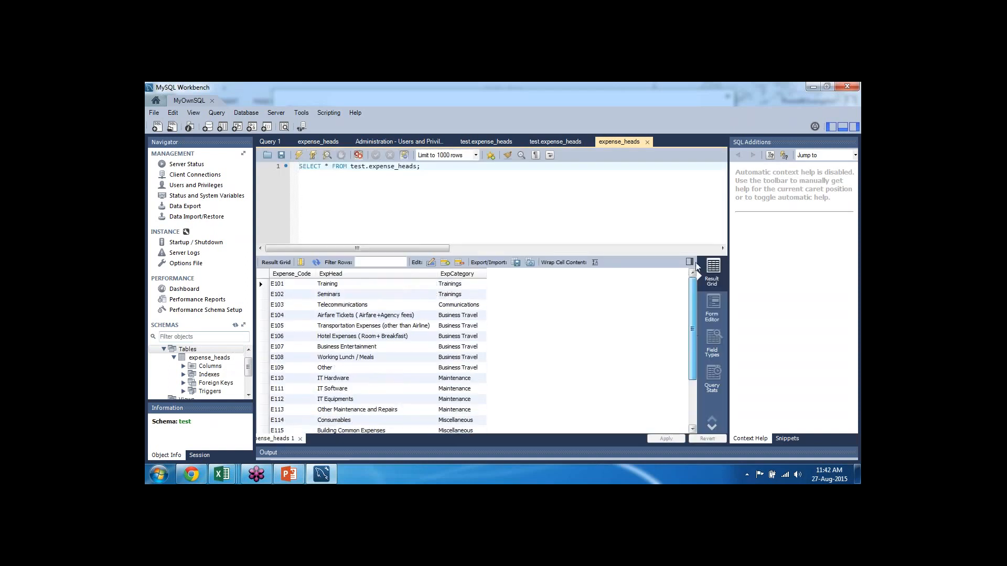
scroll(697, 293, down, 2)
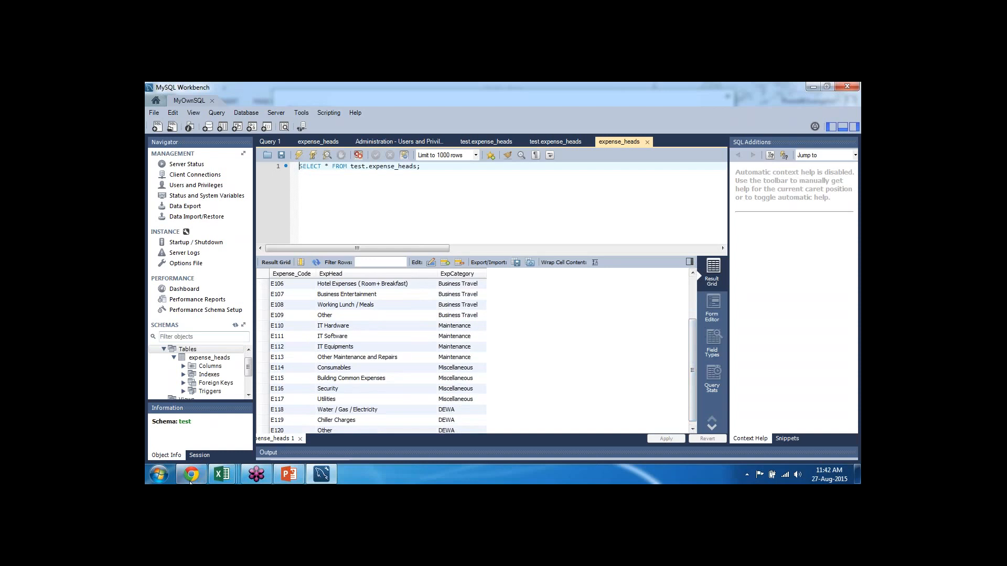
Return to Excel and load the selected test.expense_heads table into a new worksheet
mouse_move(222, 474)
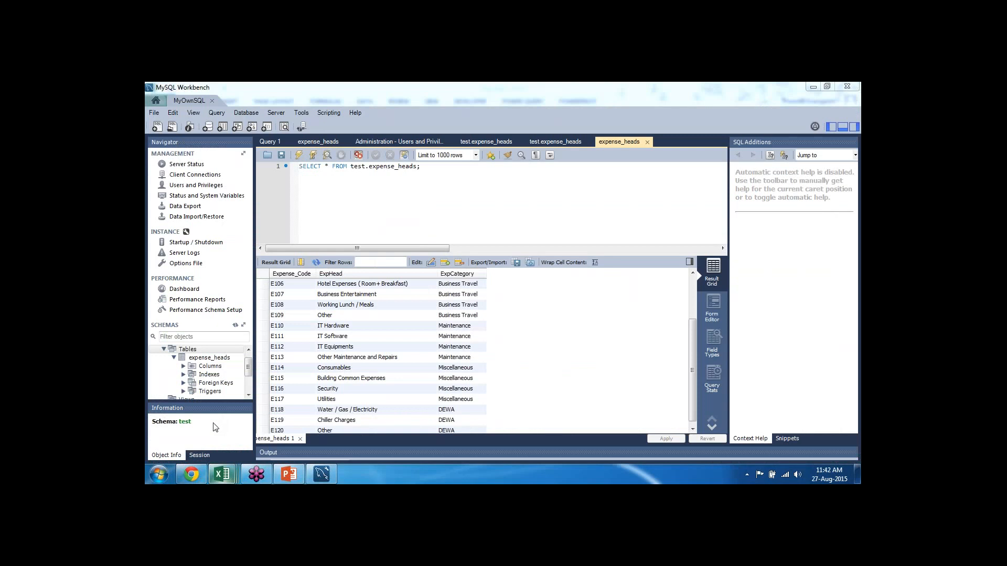
click(316, 438)
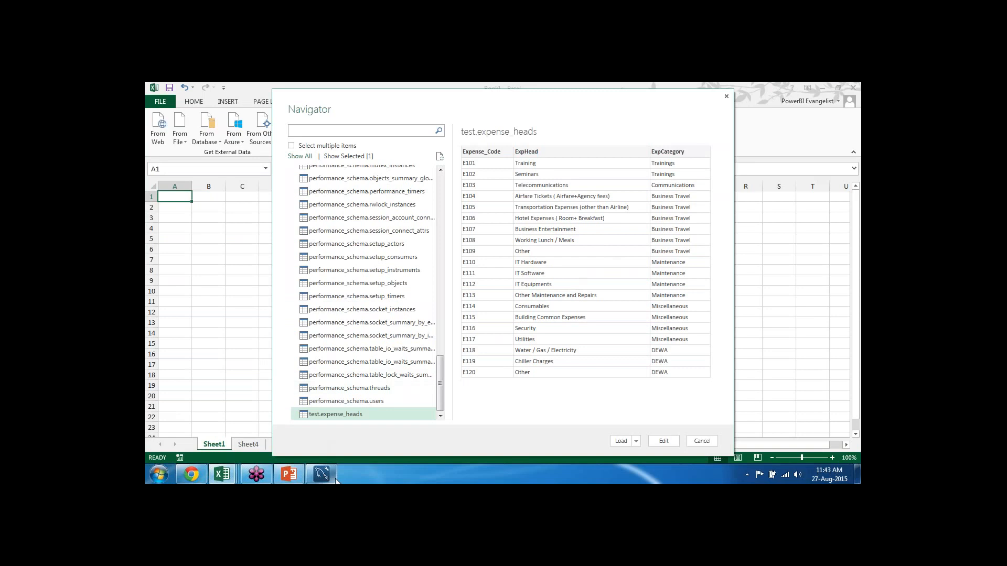
mouse_move(331, 479)
click(636, 442)
click(655, 444)
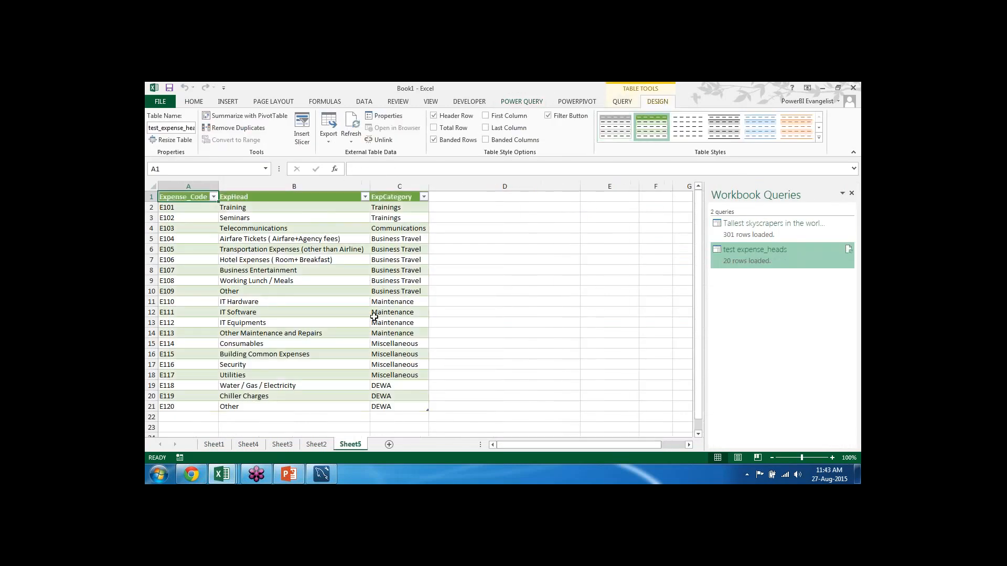
Compare the Training and Seminars entries of the loaded Excel table with the expense_heads rows in MySQL Workbench
click(259, 207)
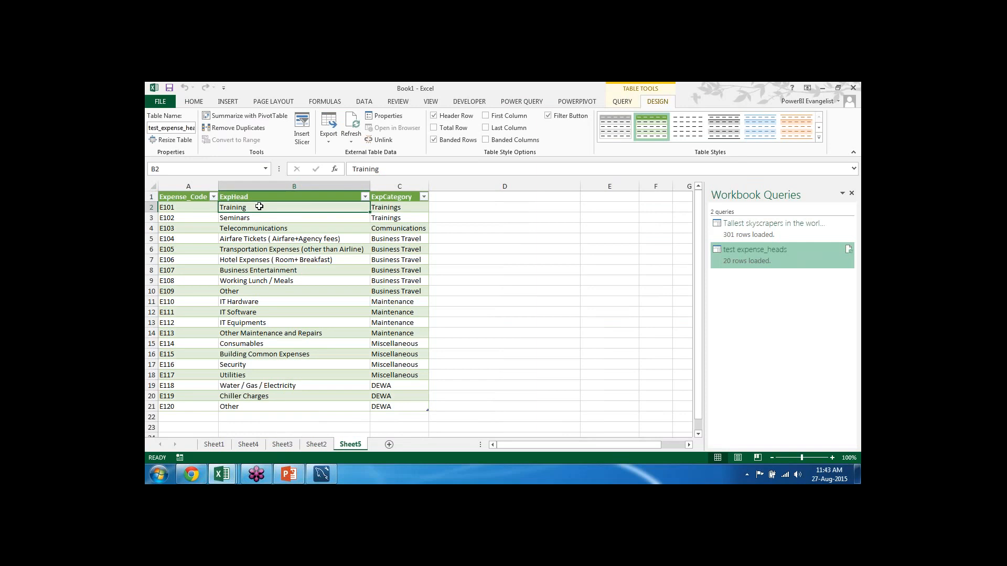
click(327, 479)
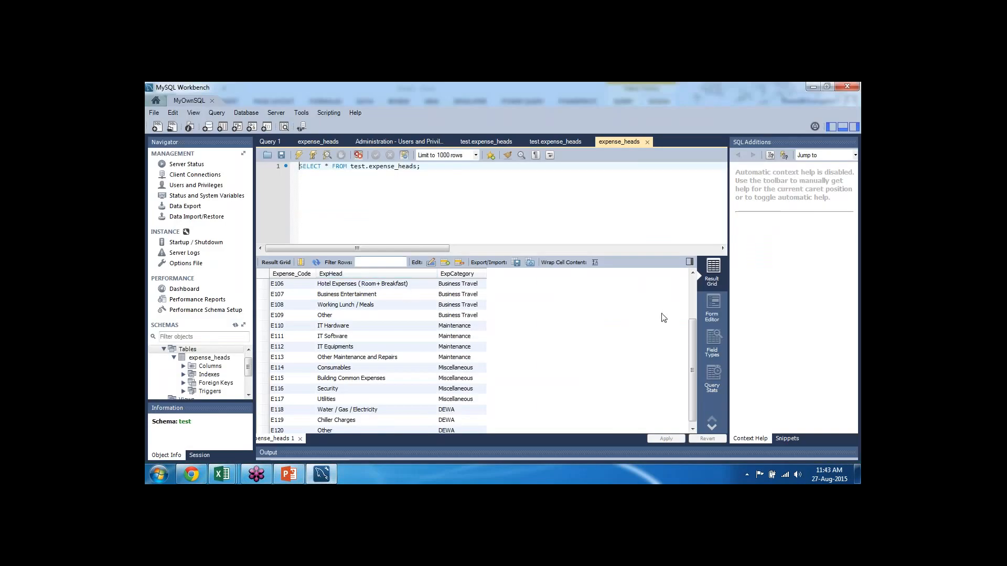
drag(692, 340, 692, 287)
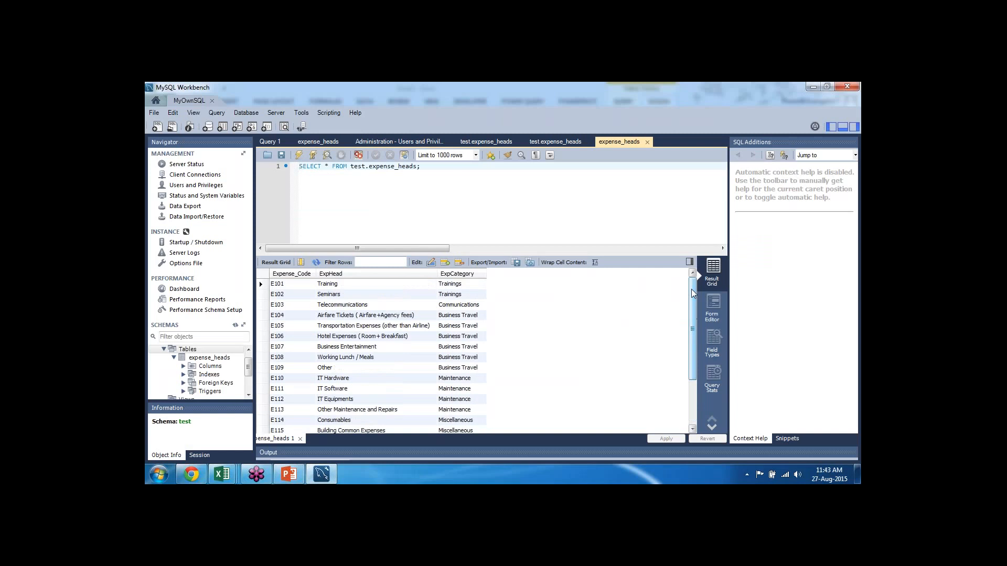
click(378, 284)
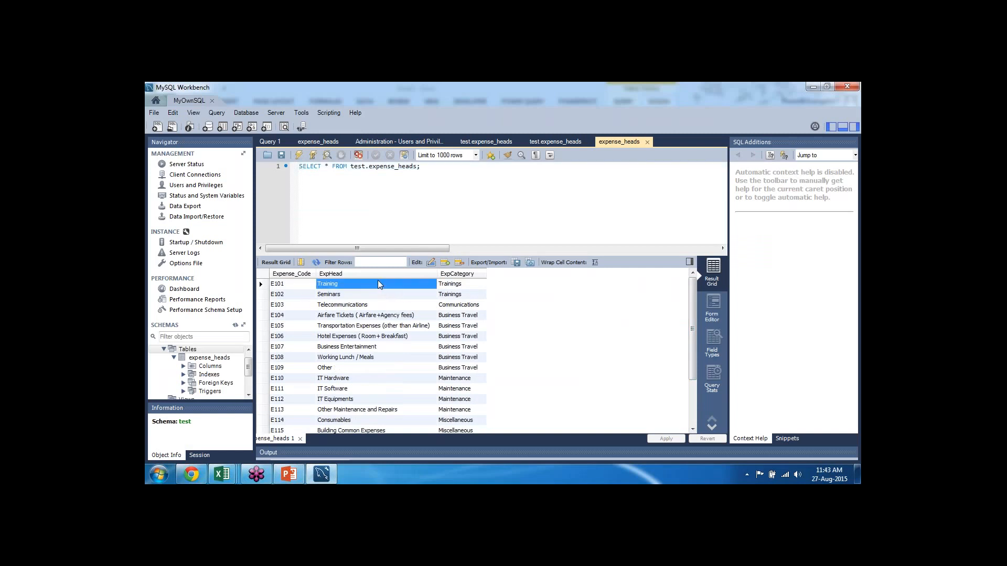
click(352, 294)
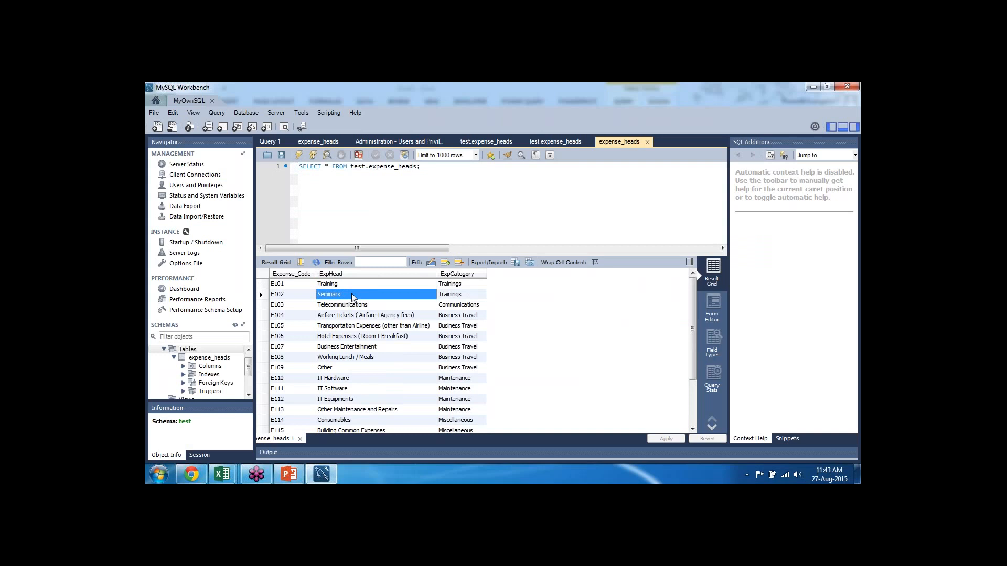
key(alt+Tab)
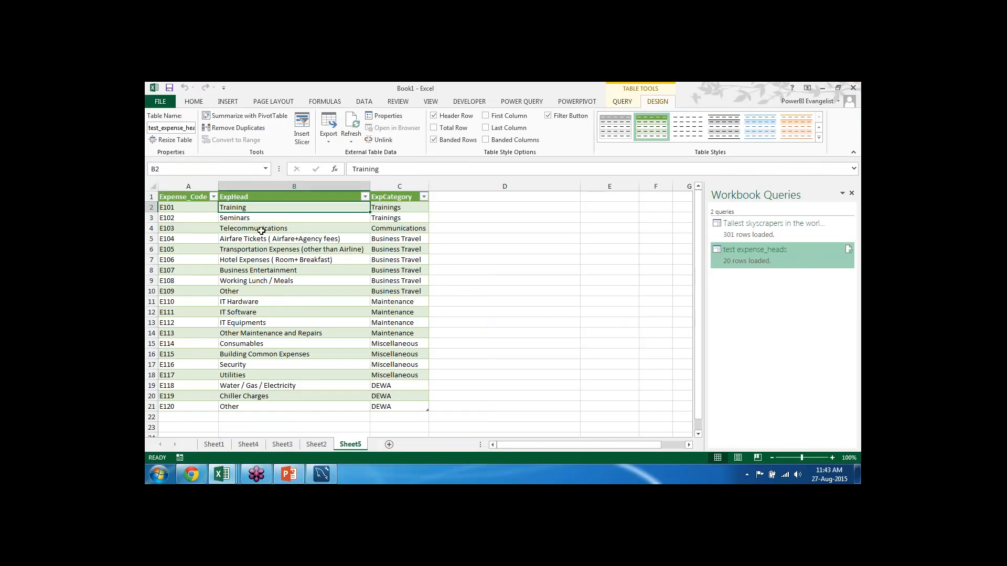
key(alt+Tab)
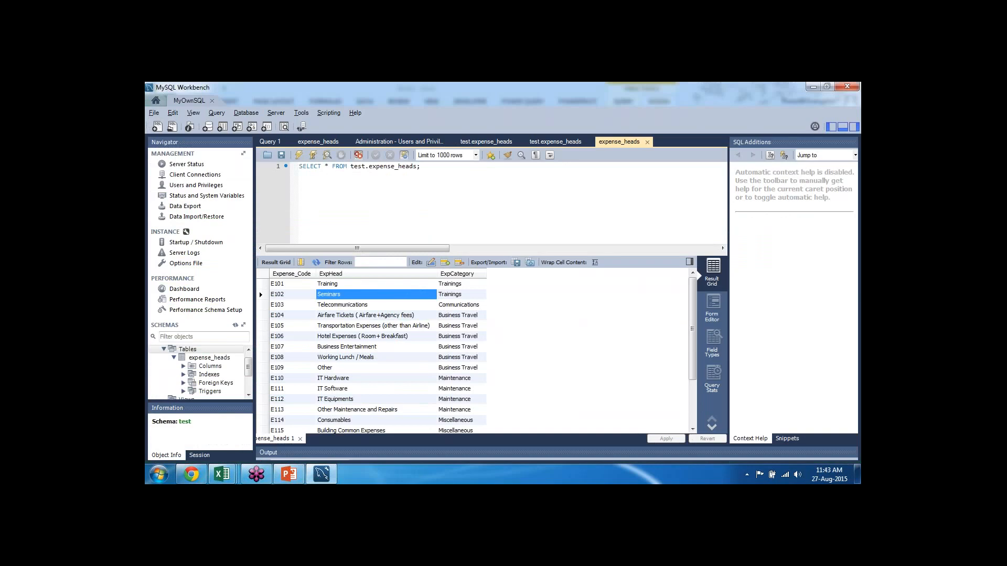
Change the ExpHead of row E102 to Workshop and apply the update script to the test.expense_heads table
double_click(348, 294)
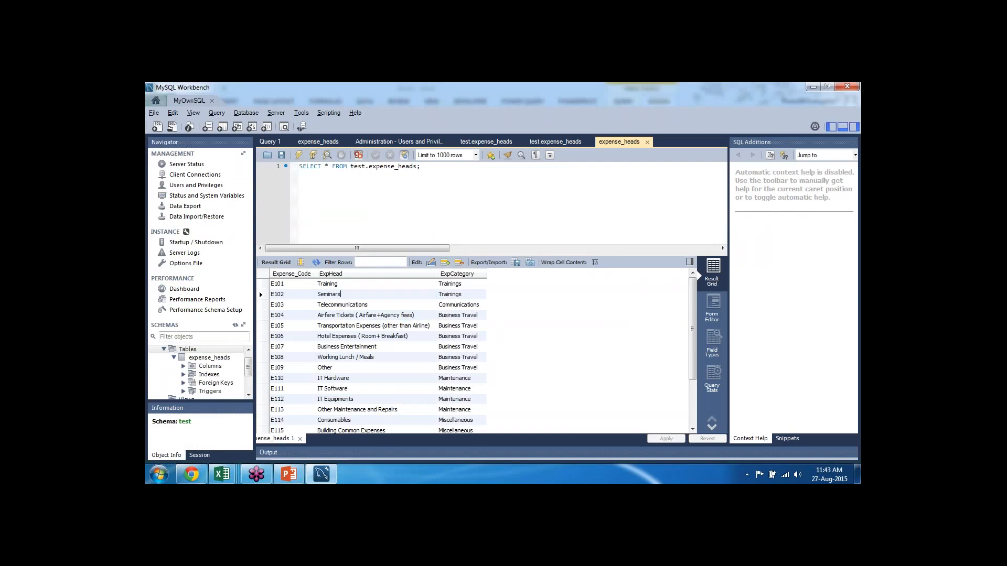
text(S)
key(BackSpace)
text(Workshop)
click(477, 305)
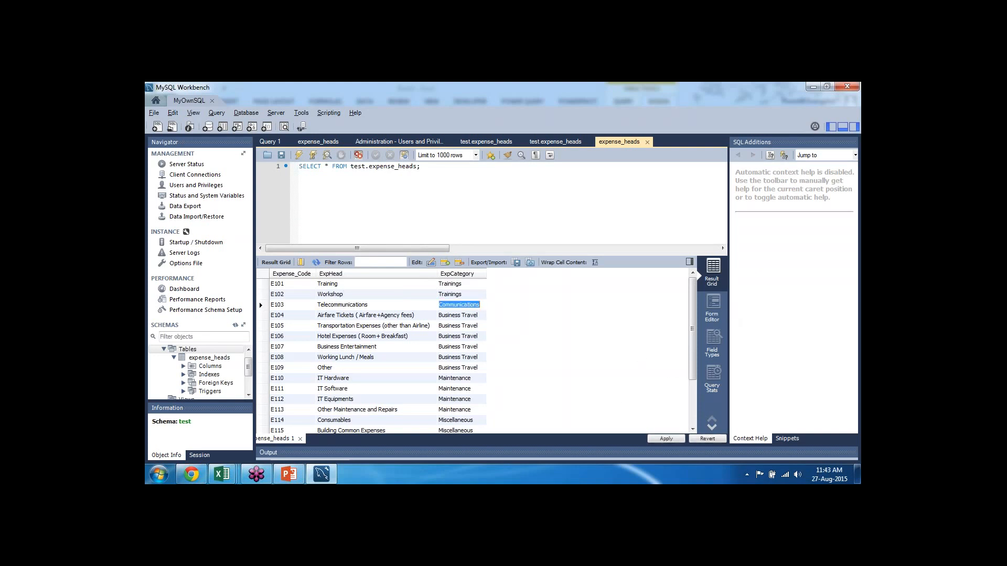
click(671, 441)
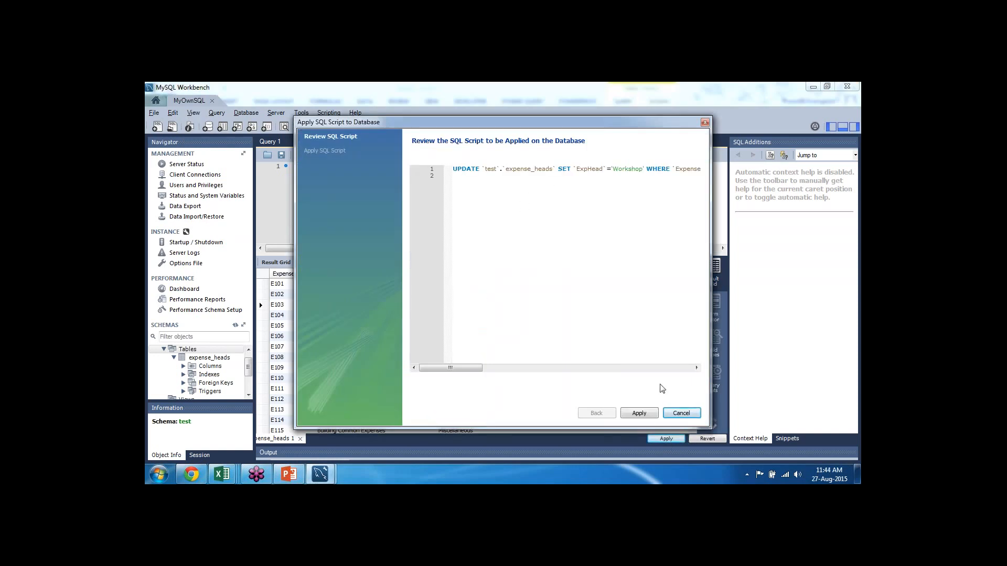
click(647, 416)
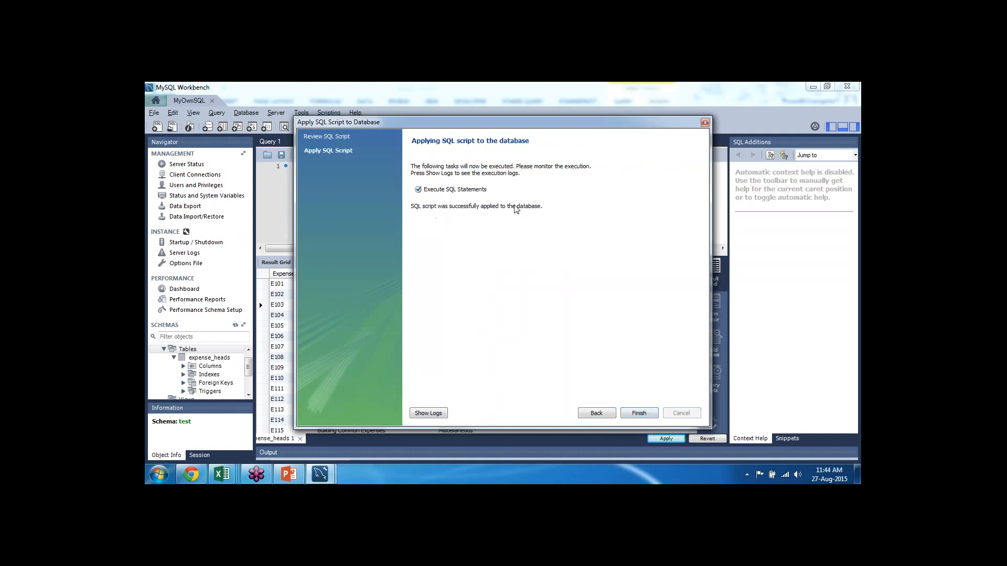
click(639, 413)
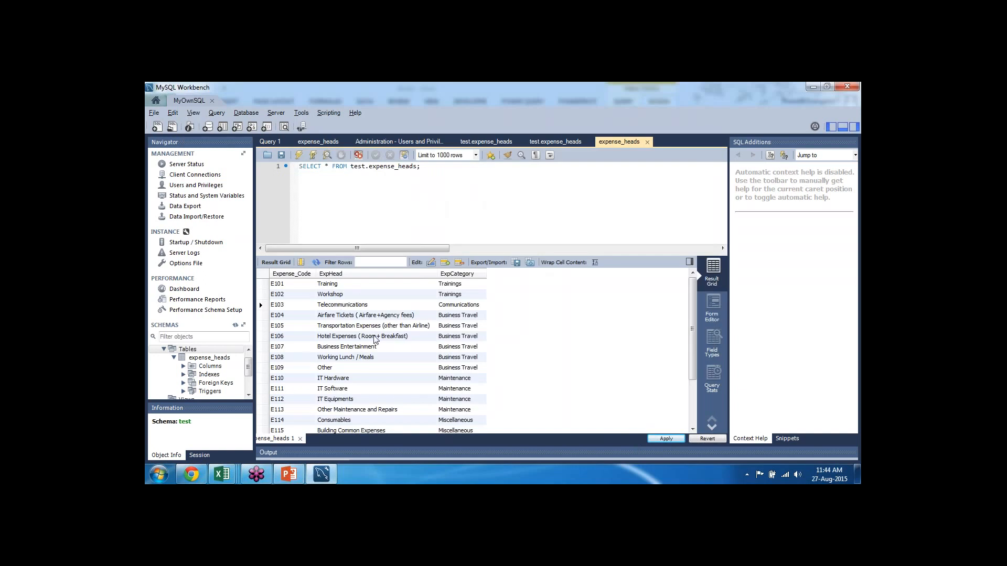
Switch to Excel, refresh the test expense_heads query and check the E102 expense head against the MySQL table
key(alt+Tab)
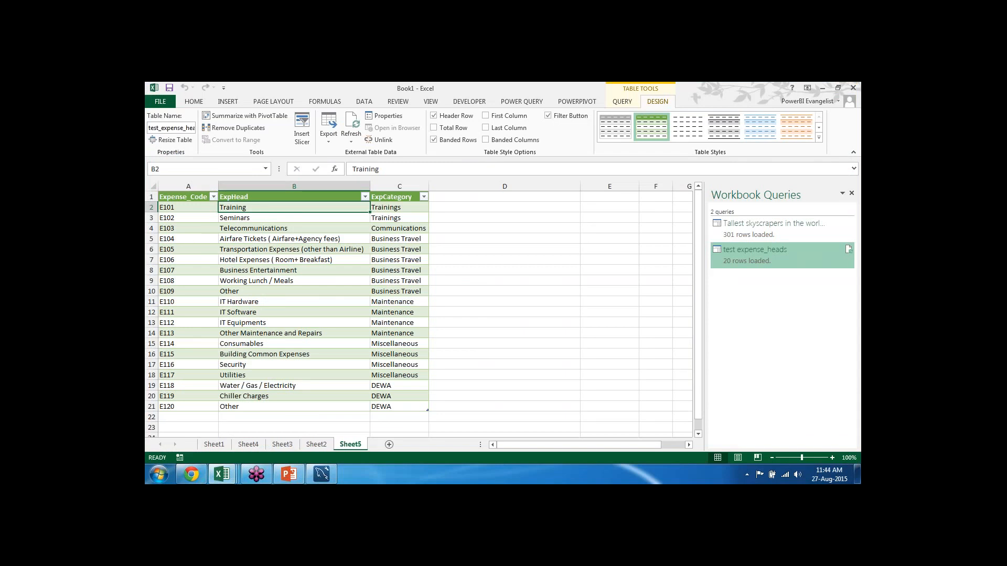
click(850, 251)
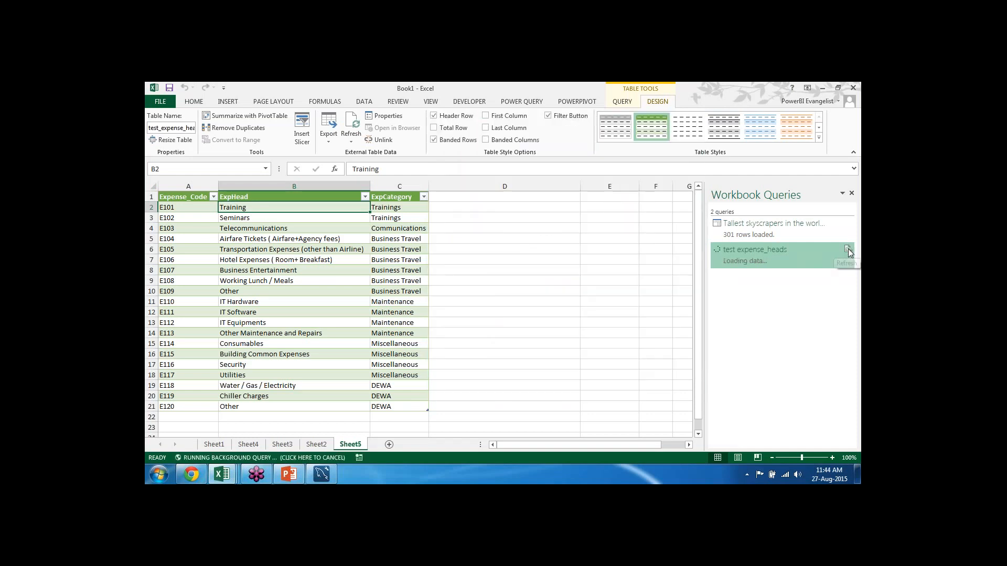
click(242, 218)
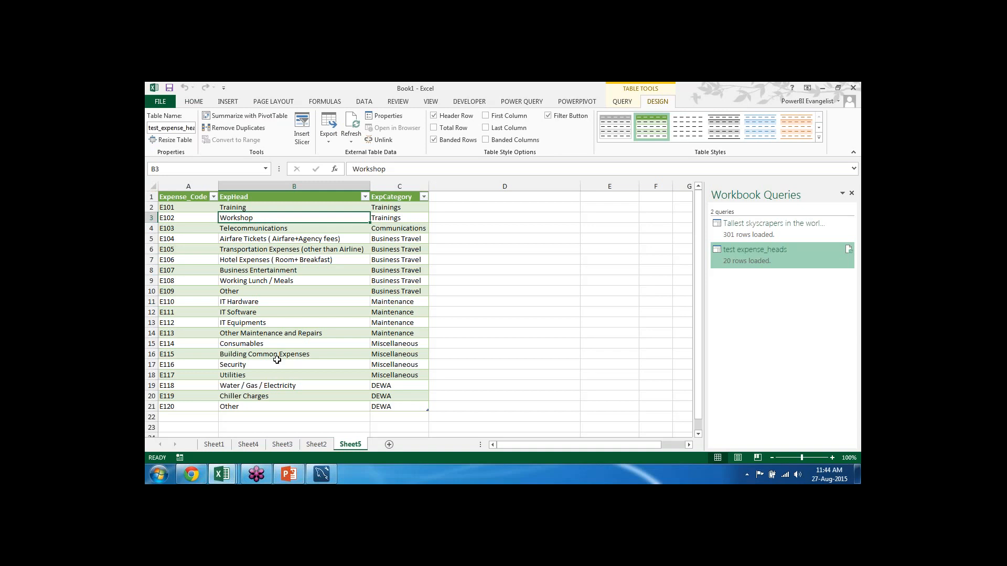
key(alt+Tab)
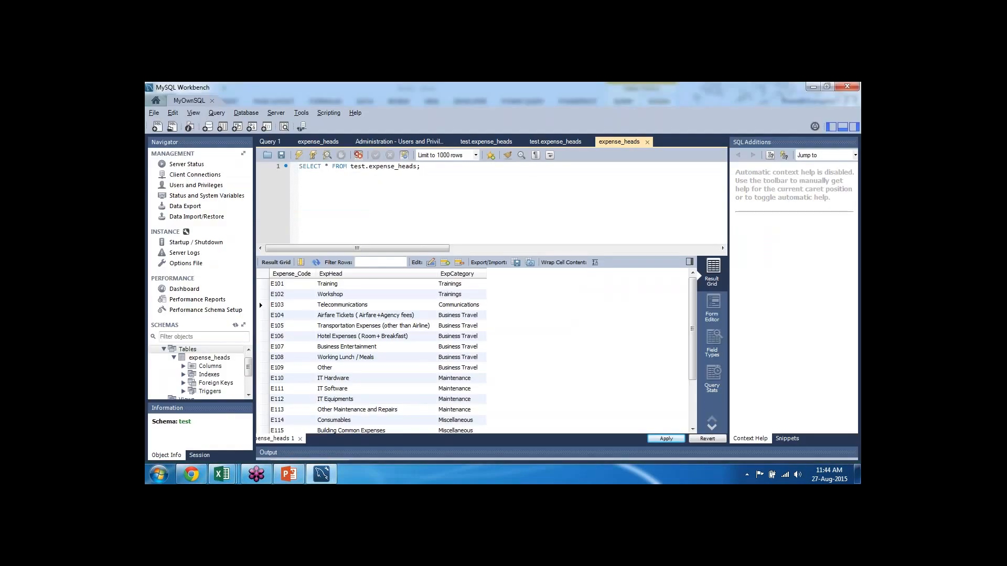
key(alt+Tab)
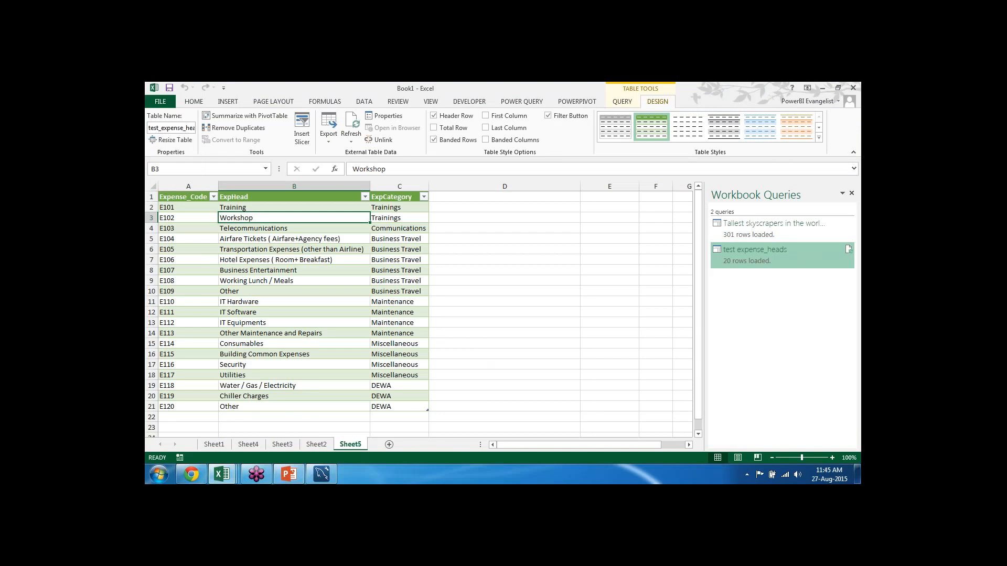
On Sheet3, examine the fields of the tallest skyscrapers and test_expense_heads tables available to the PivotTable
click(289, 449)
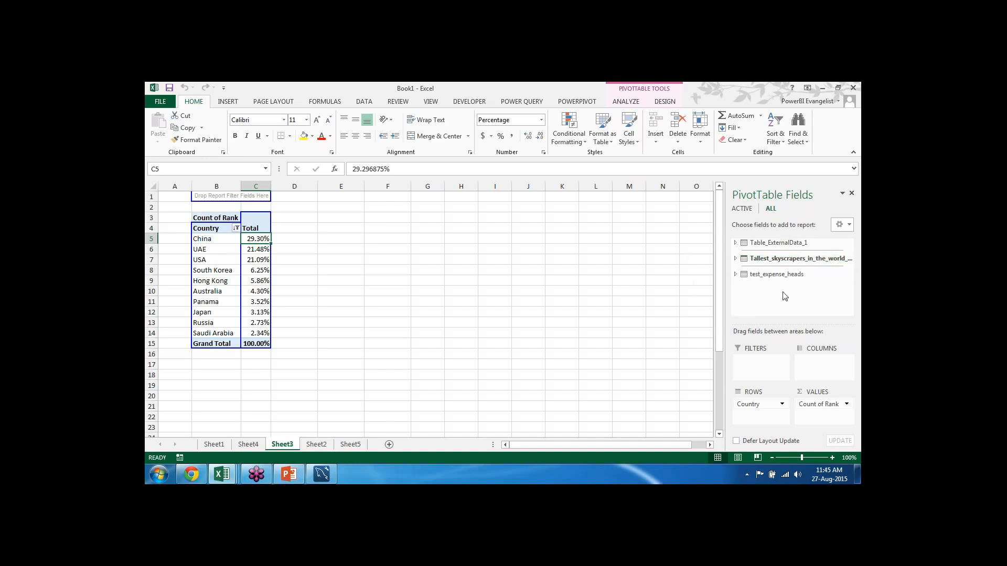
click(735, 259)
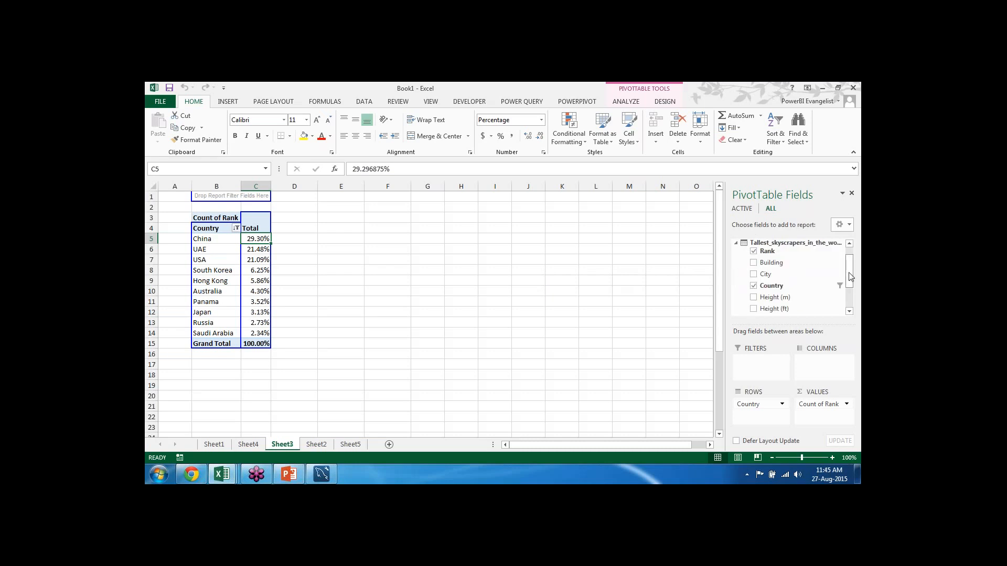
click(734, 243)
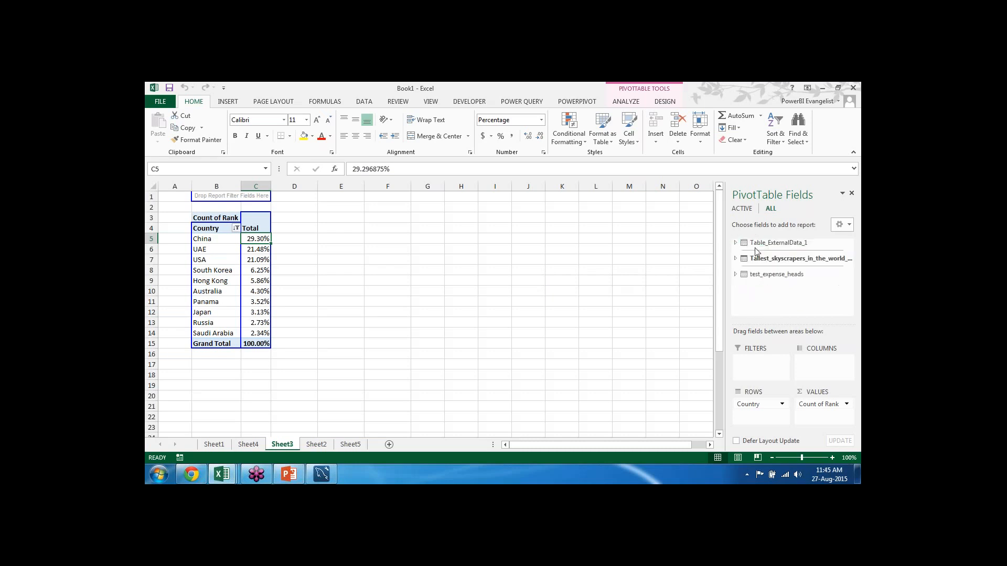
click(736, 275)
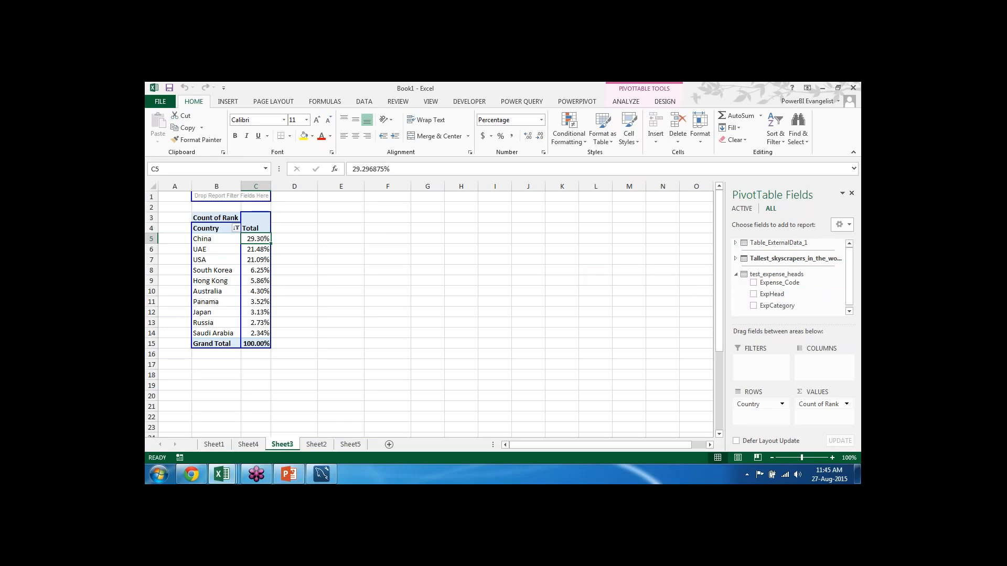
click(736, 274)
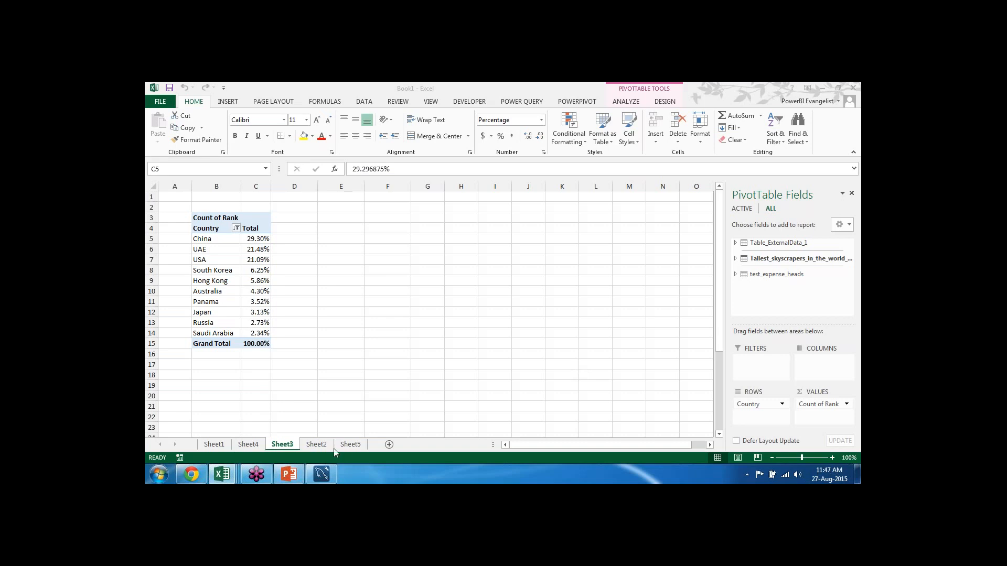
View the expense_heads rows in MySQL Workbench once more, and minimize it to return to Excel
click(349, 443)
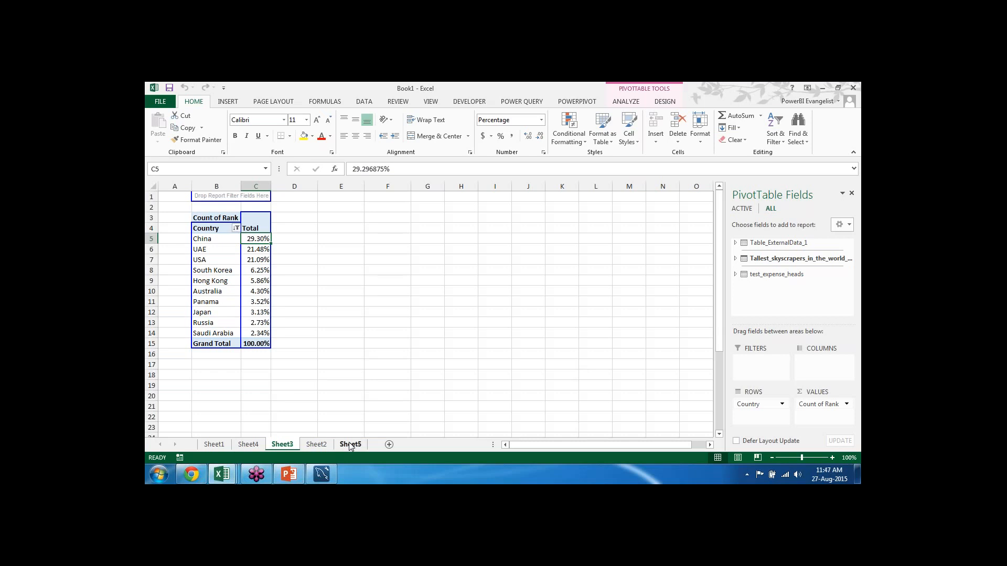
click(328, 467)
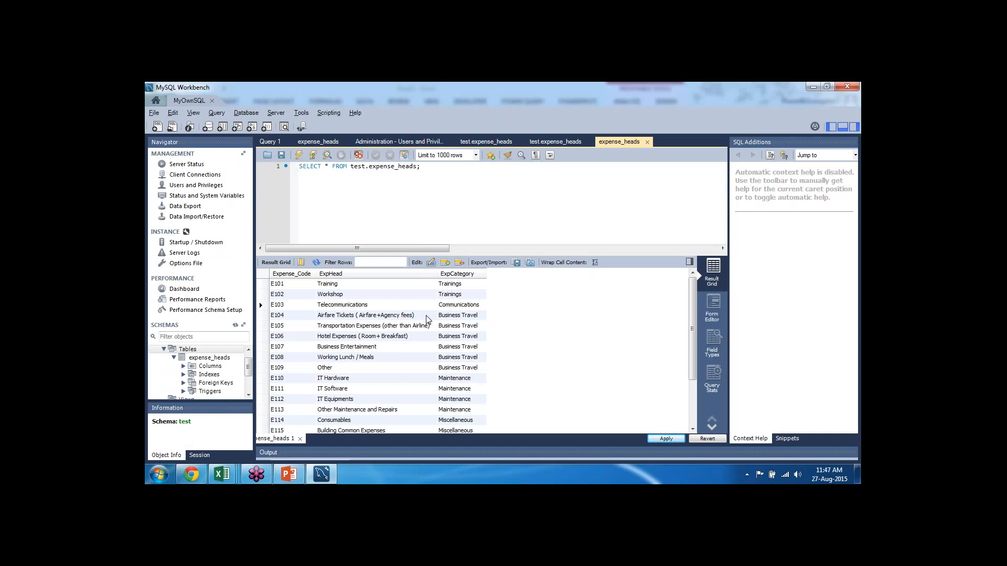
click(811, 87)
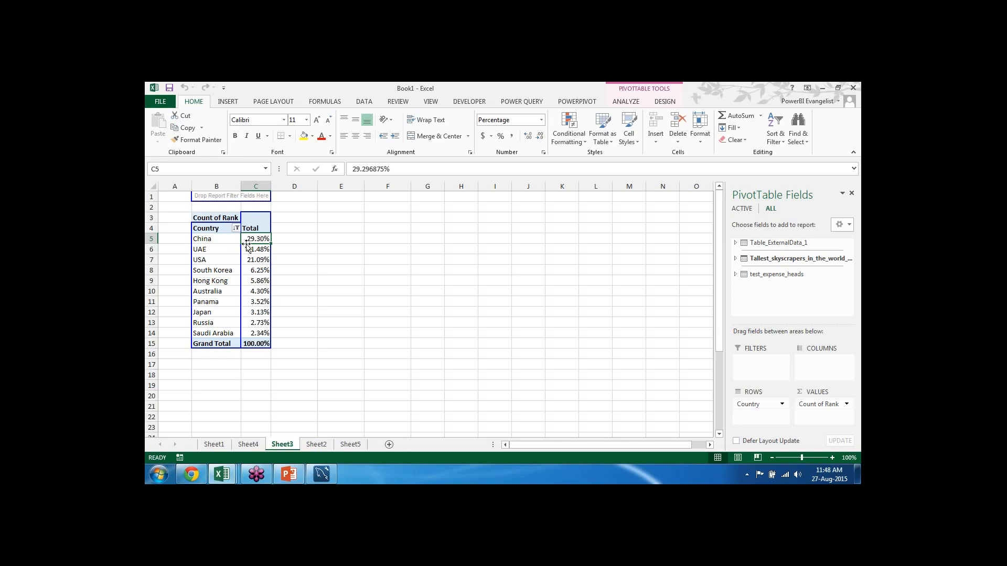
Insert a 3-D Pie PivotChart of the Count of Rank by Country PivotTable on Sheet3
click(588, 102)
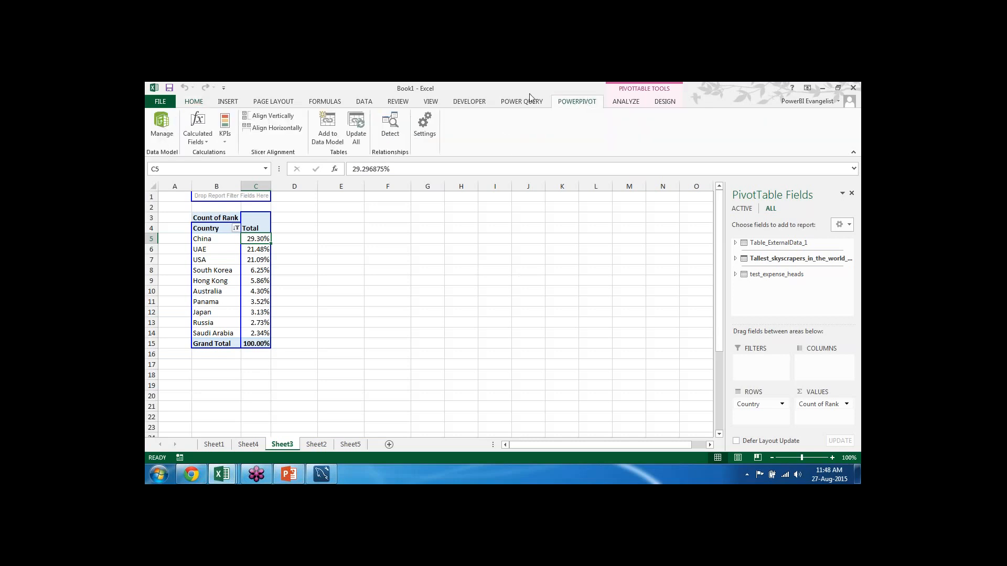
click(634, 104)
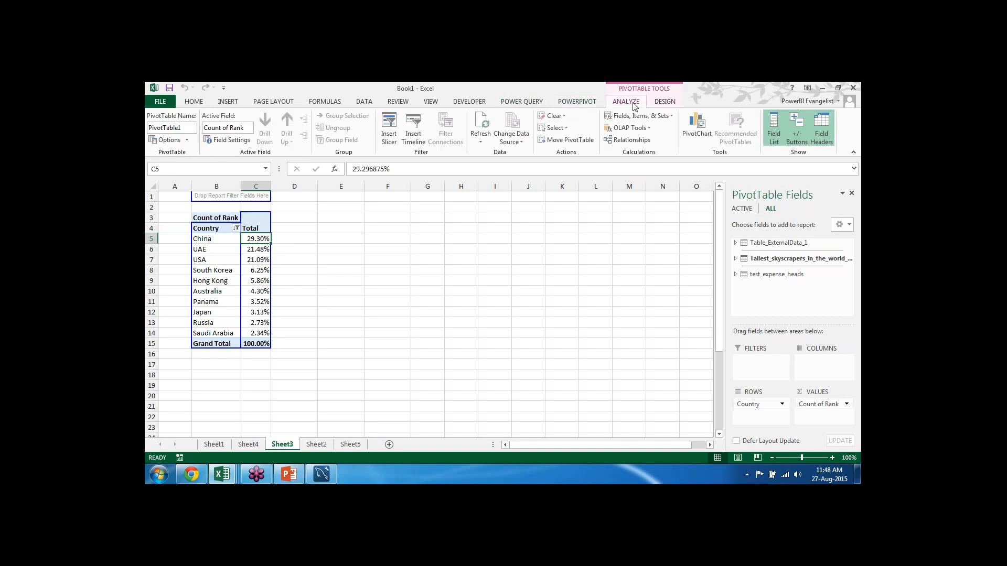
click(696, 128)
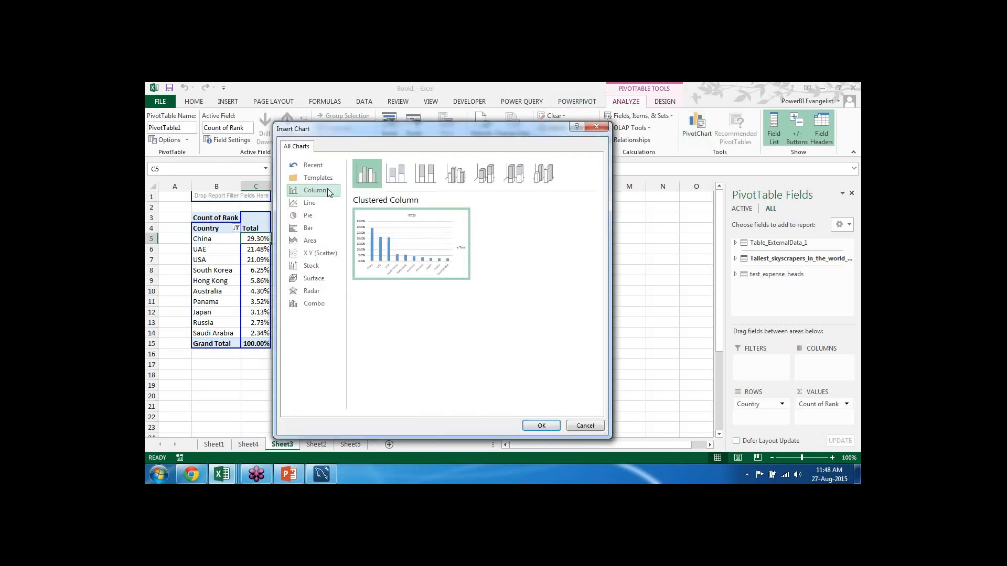
click(308, 216)
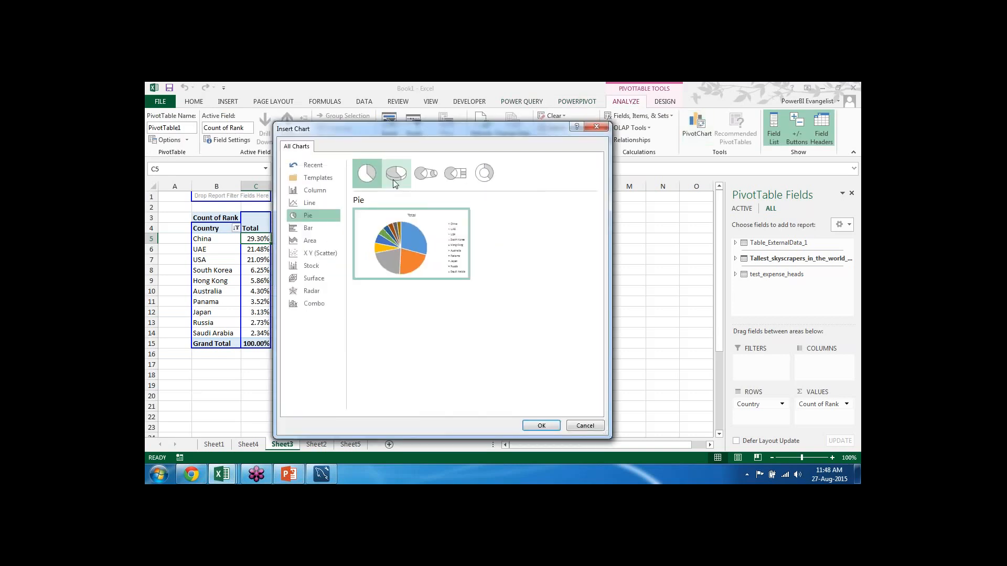
click(394, 178)
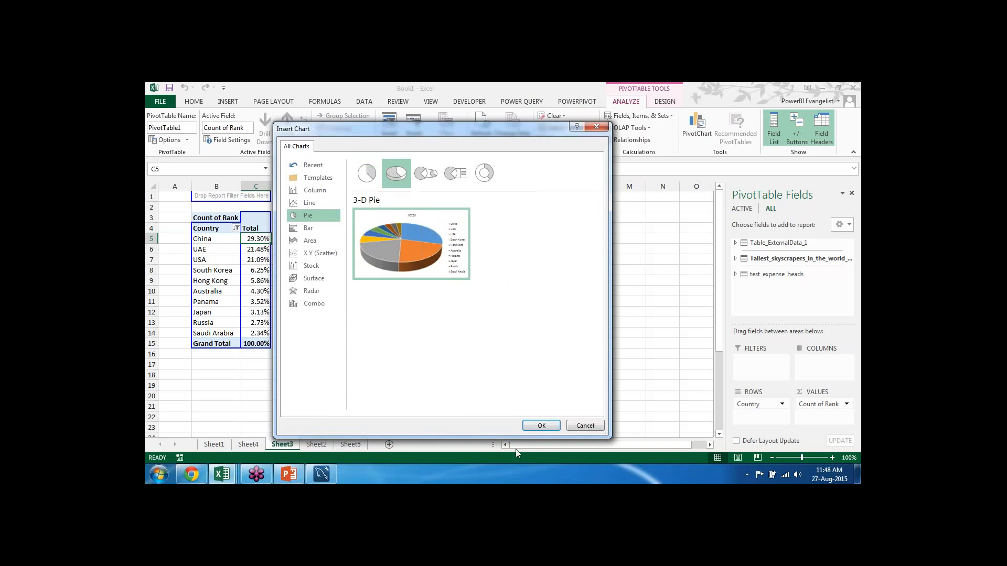
click(541, 426)
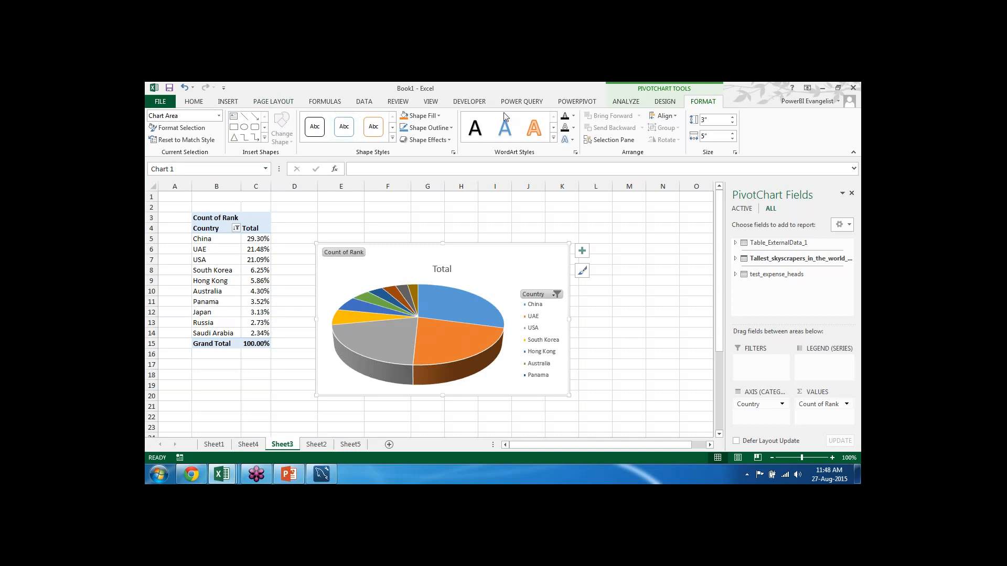
Insert a new Power View report sheet, starting from the Country PivotTable on Sheet3
click(224, 102)
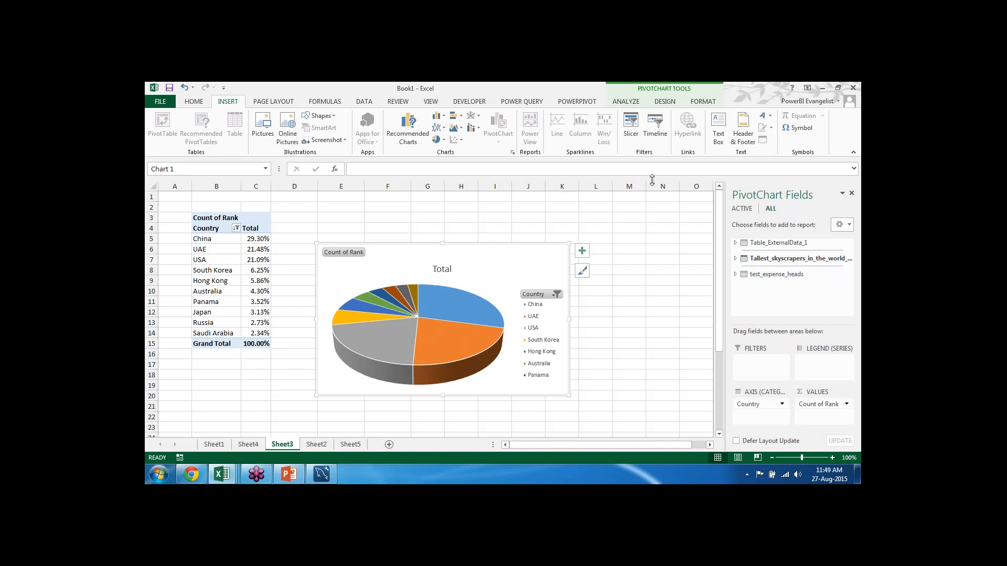
click(704, 397)
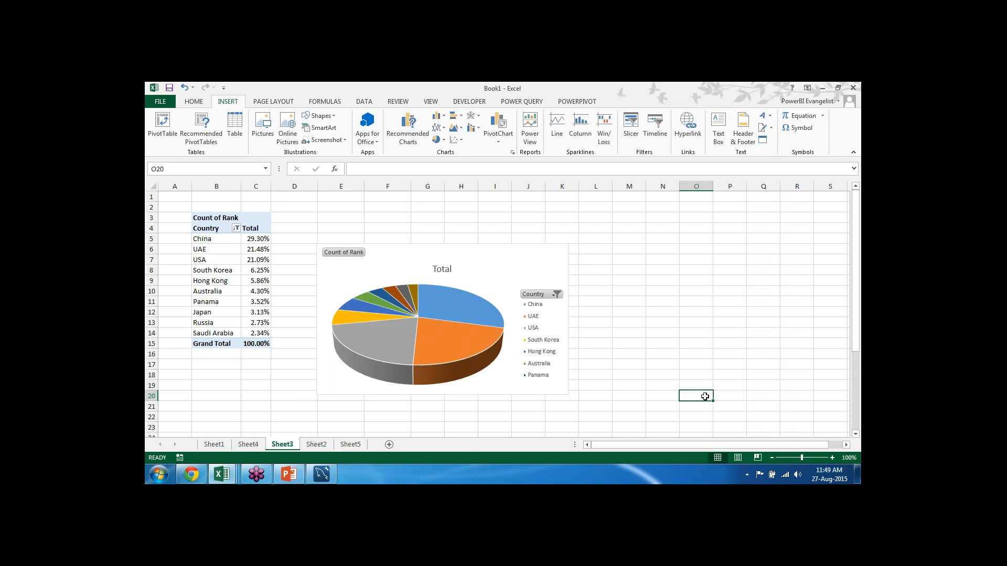
click(232, 274)
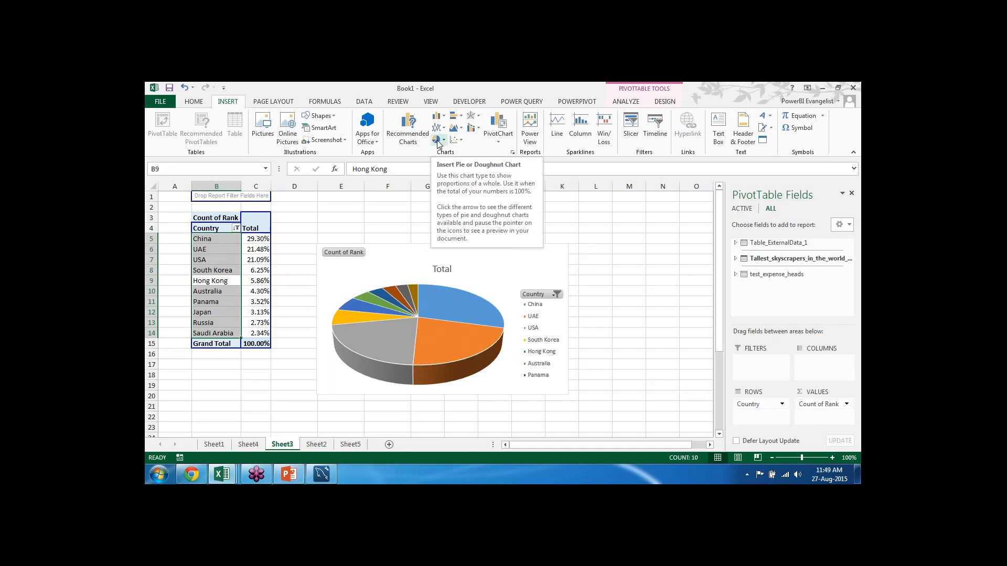
click(530, 131)
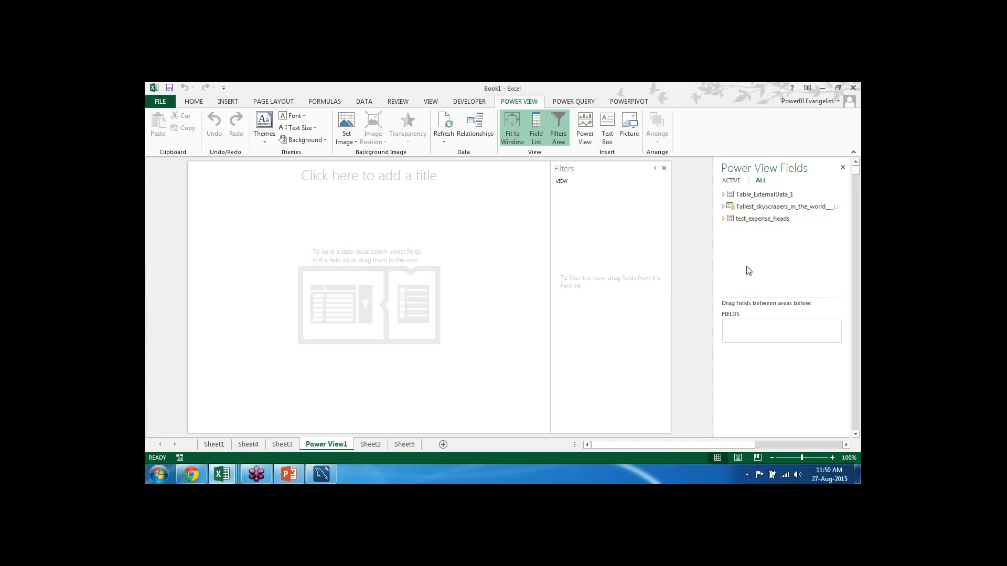
List the fields of the tallest skyscrapers table and title the Power View report "Analysis of Tallest Buildings"
click(724, 207)
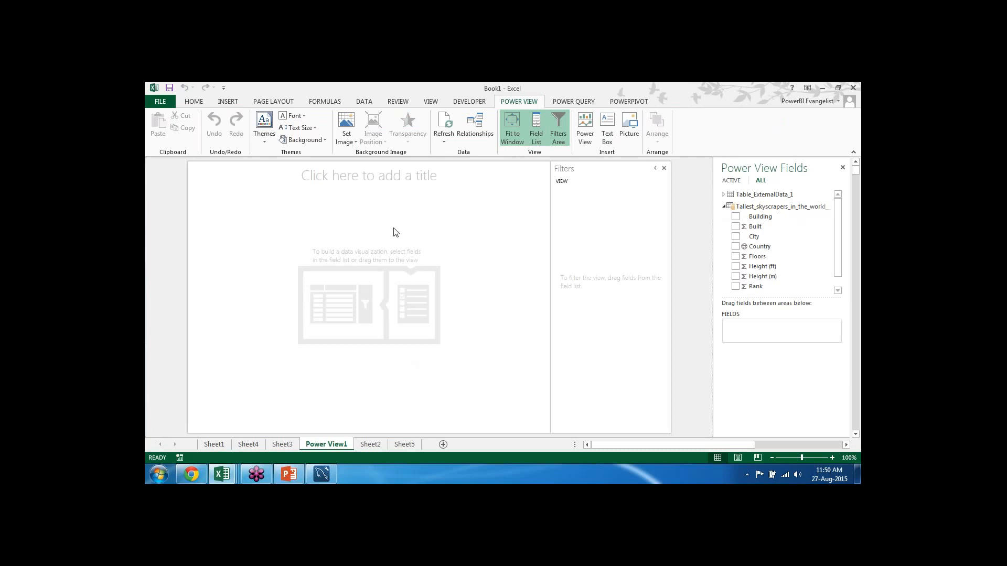
click(393, 178)
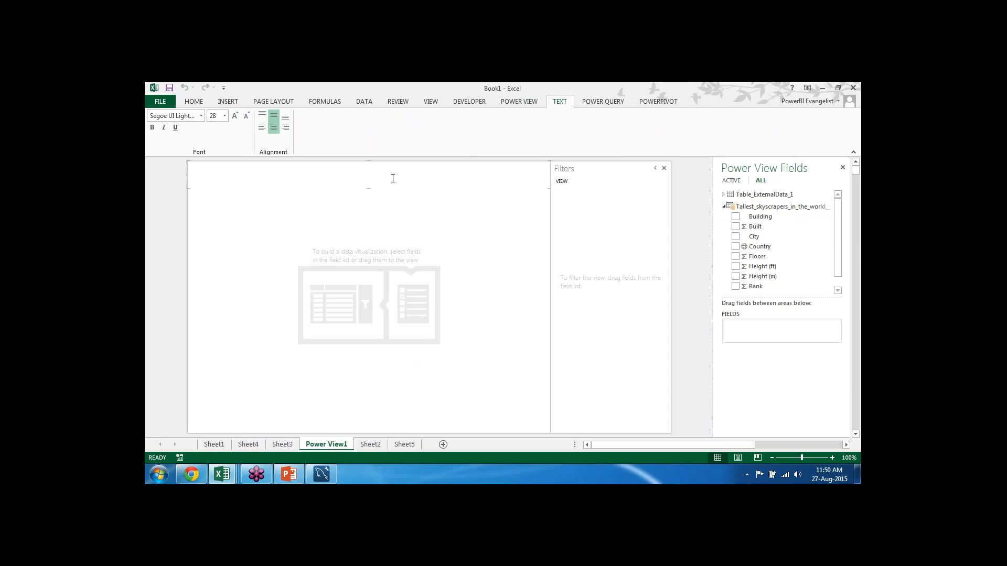
text(Analysis of Tallest Buildings)
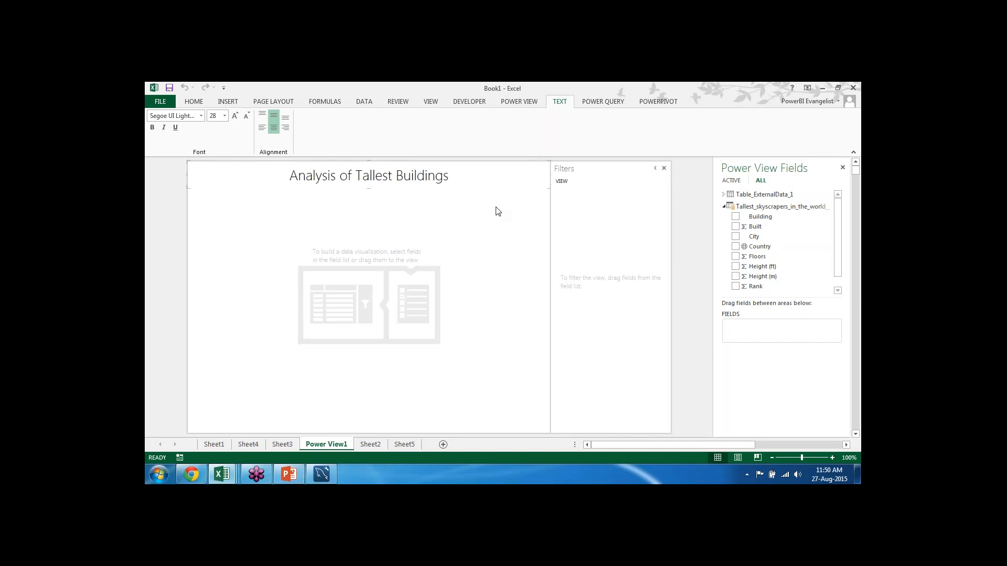
click(493, 263)
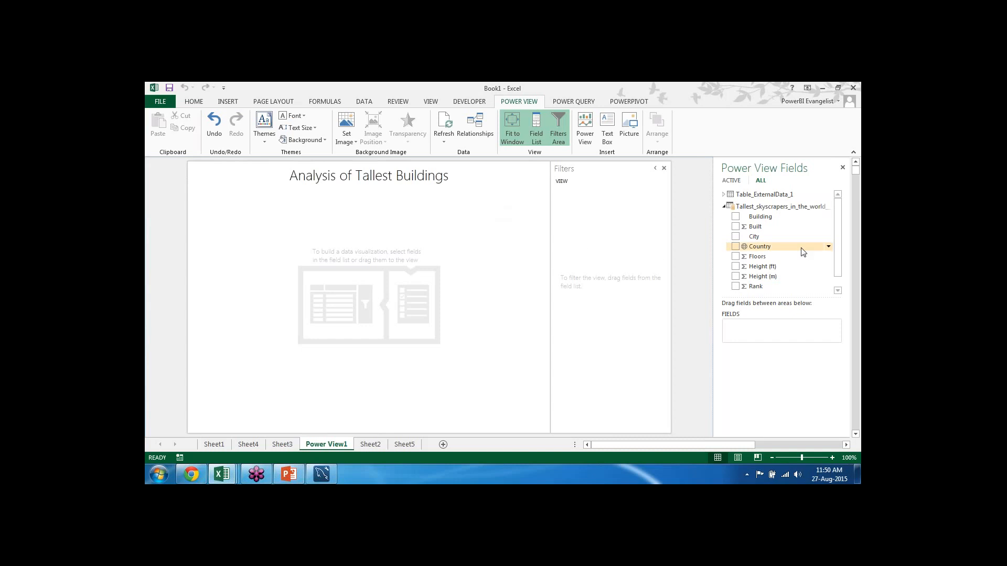
Add a table of the Building field to the report and a separate table of the Country field beside it
scroll(839, 261, down, 1)
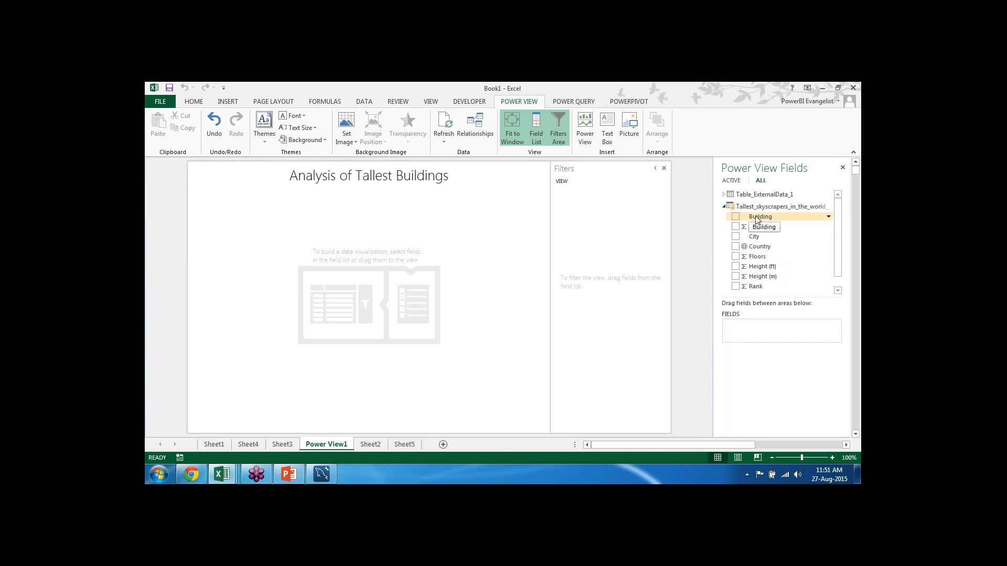
drag(757, 219, 281, 262)
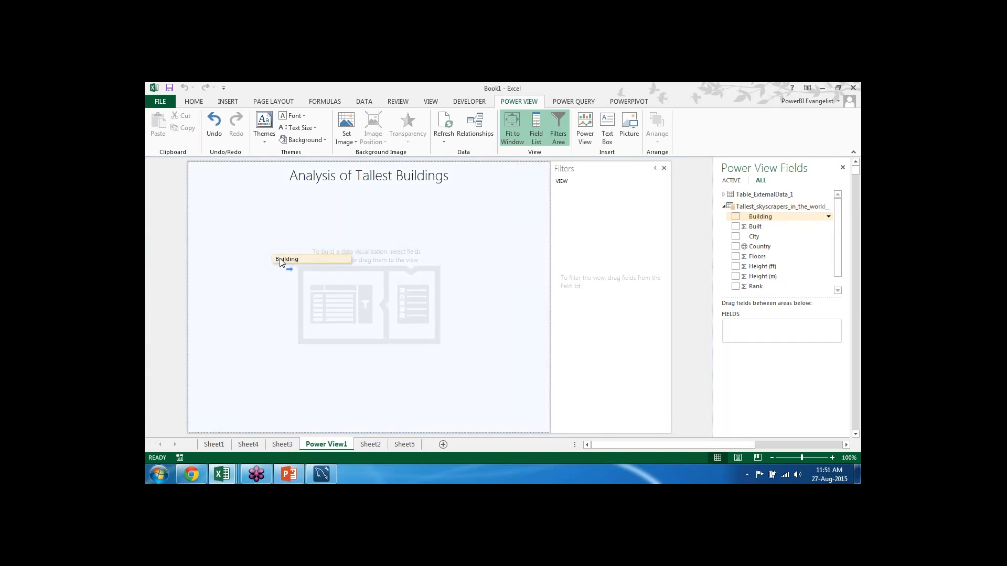
drag(281, 262, 281, 263)
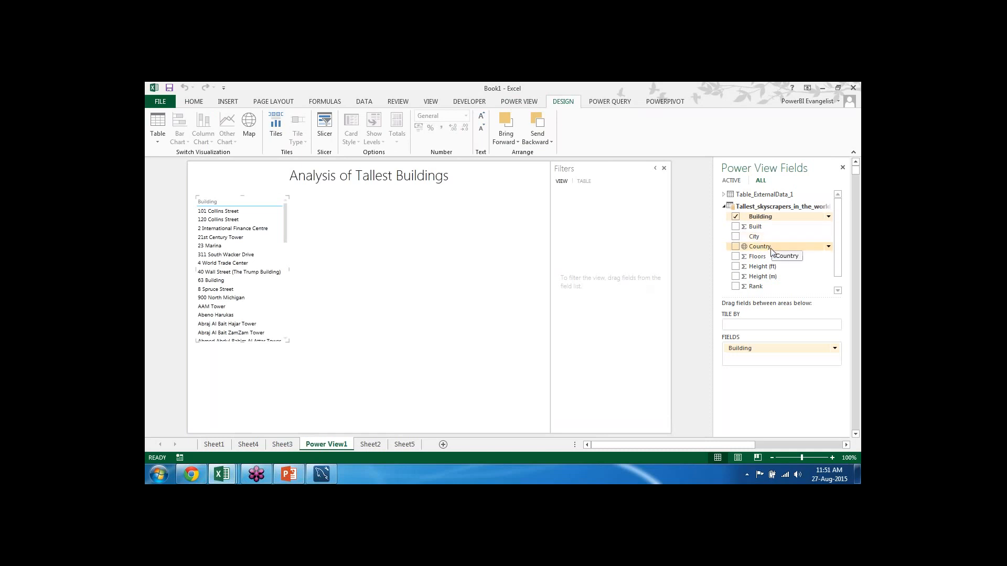
mouse_move(772, 253)
mouse_down()
mouse_move(526, 268)
mouse_move(395, 245)
mouse_up()
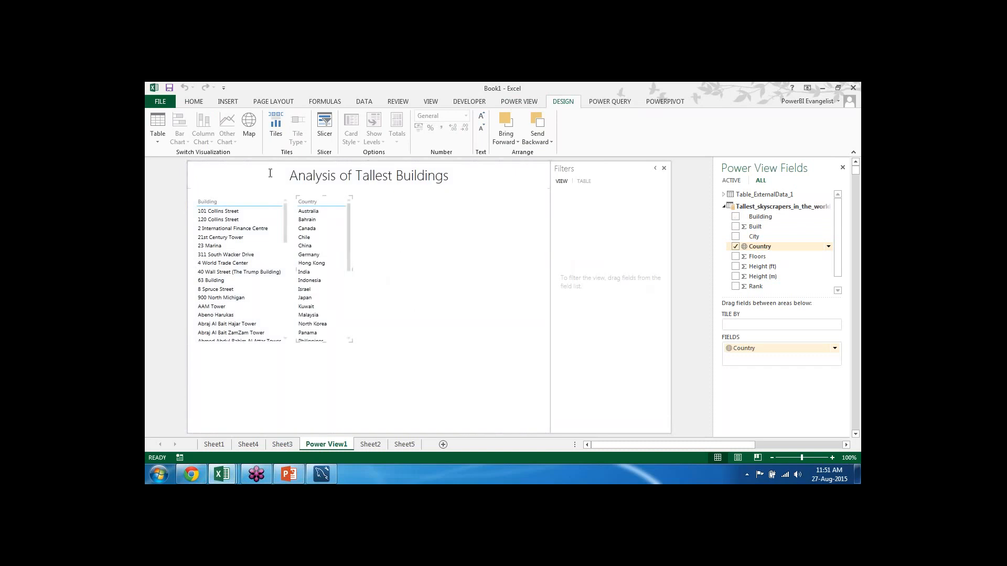
Convert the Country table to a map, allow its data to be geocoded by Bing, and enlarge the map across the report width
click(249, 131)
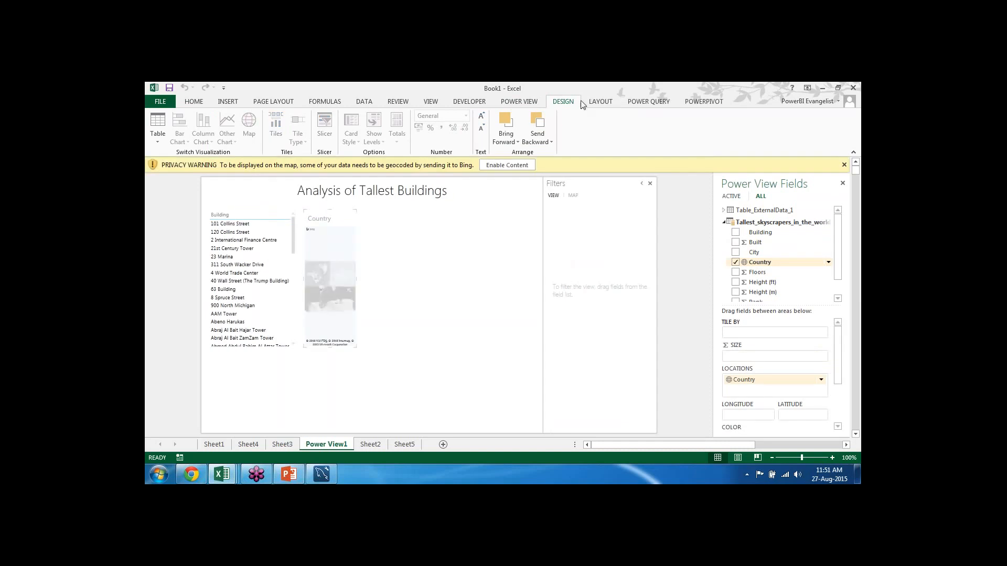
click(506, 163)
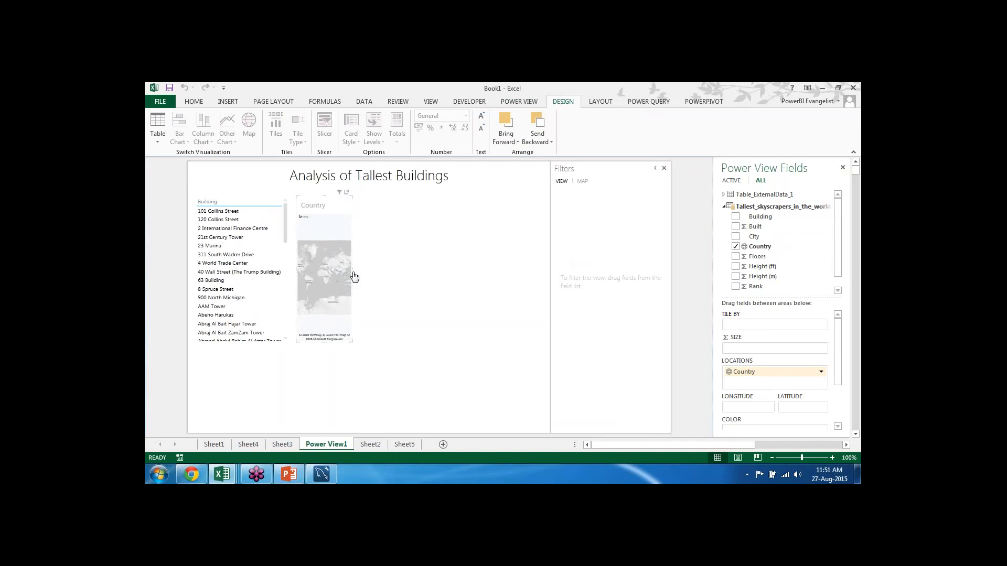
drag(352, 270, 488, 273)
drag(515, 278, 547, 289)
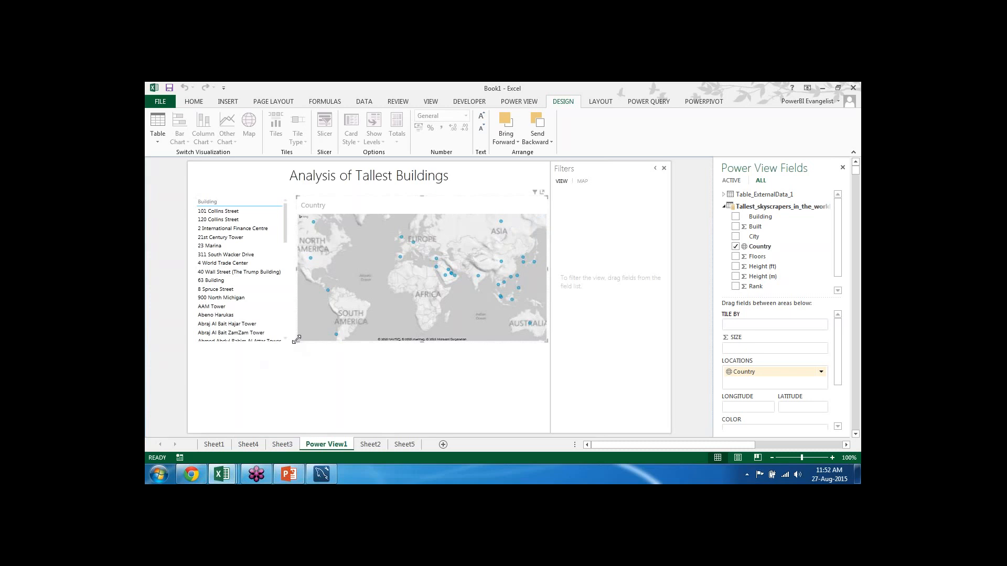
drag(296, 340, 191, 411)
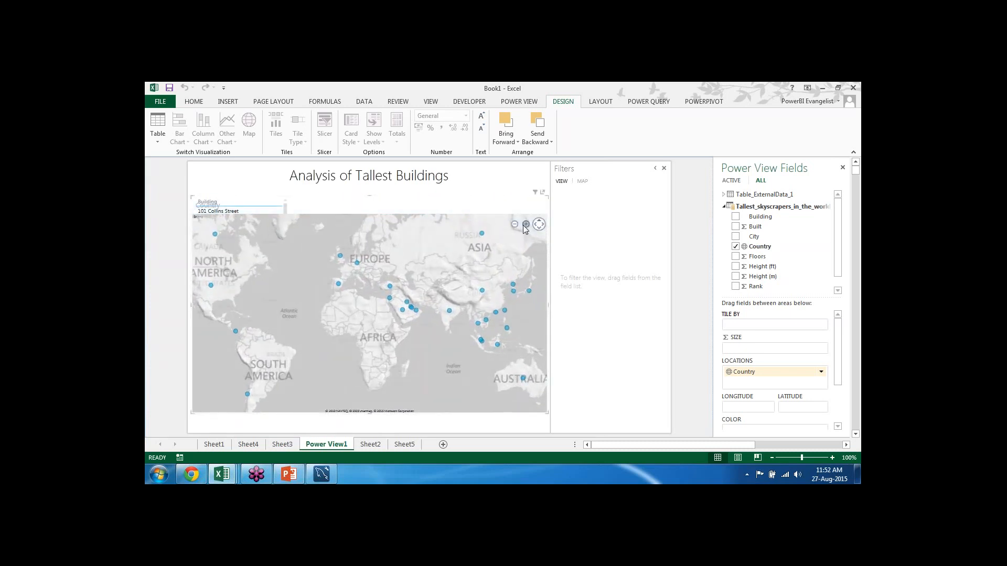
Examine the Gulf region on the Country map up close and highlight the UAE marker to filter the Building table
click(526, 224)
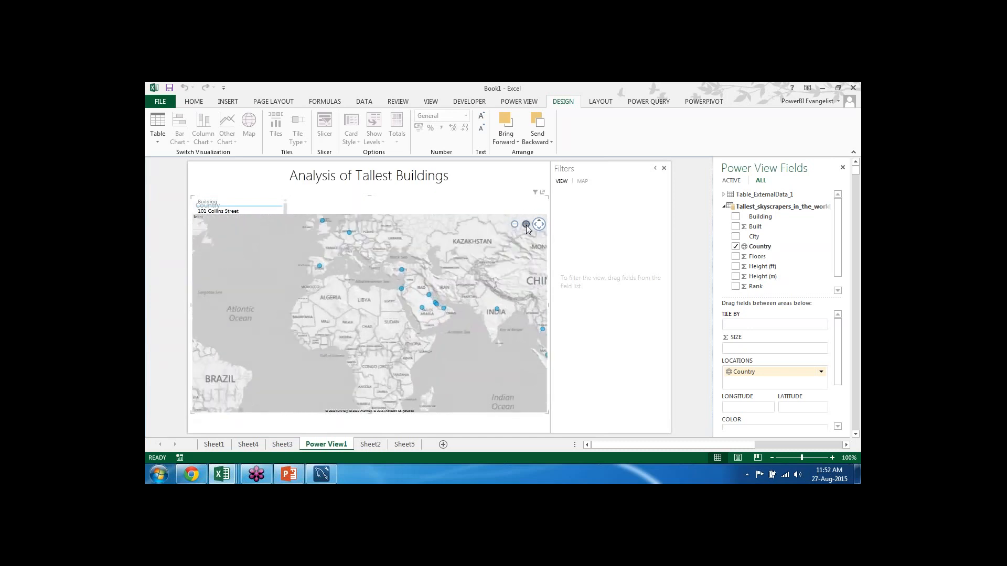
click(526, 225)
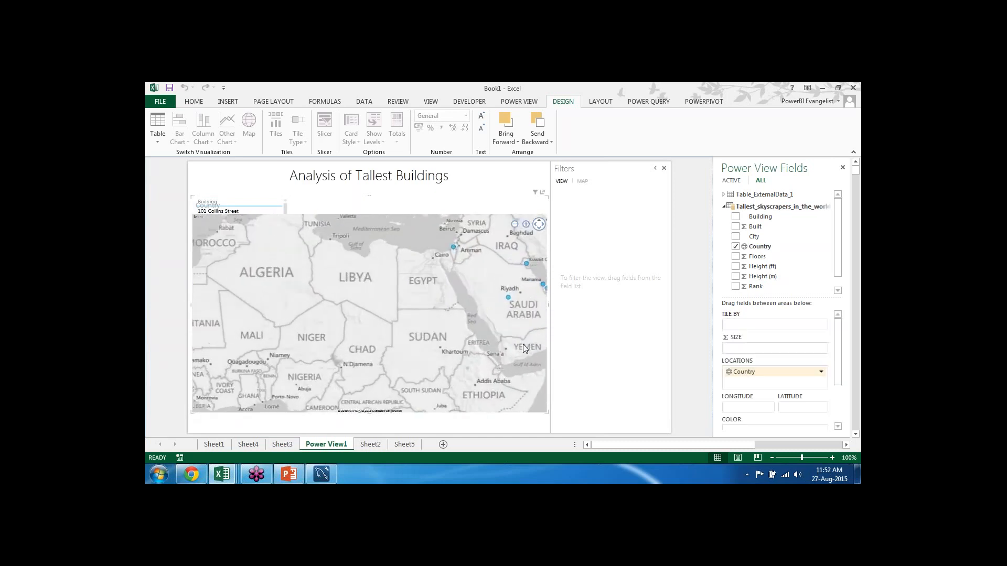
drag(521, 343, 365, 373)
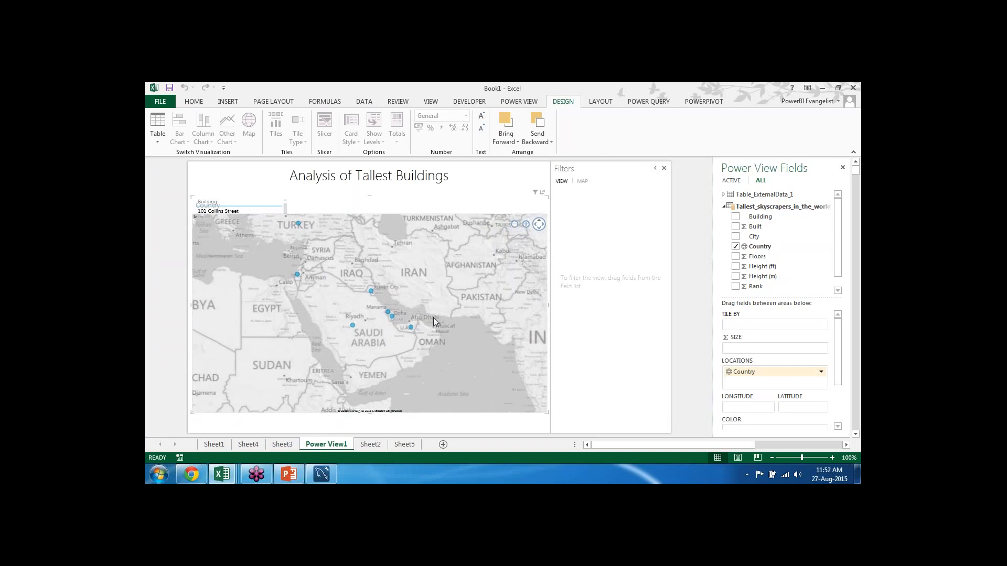
click(526, 224)
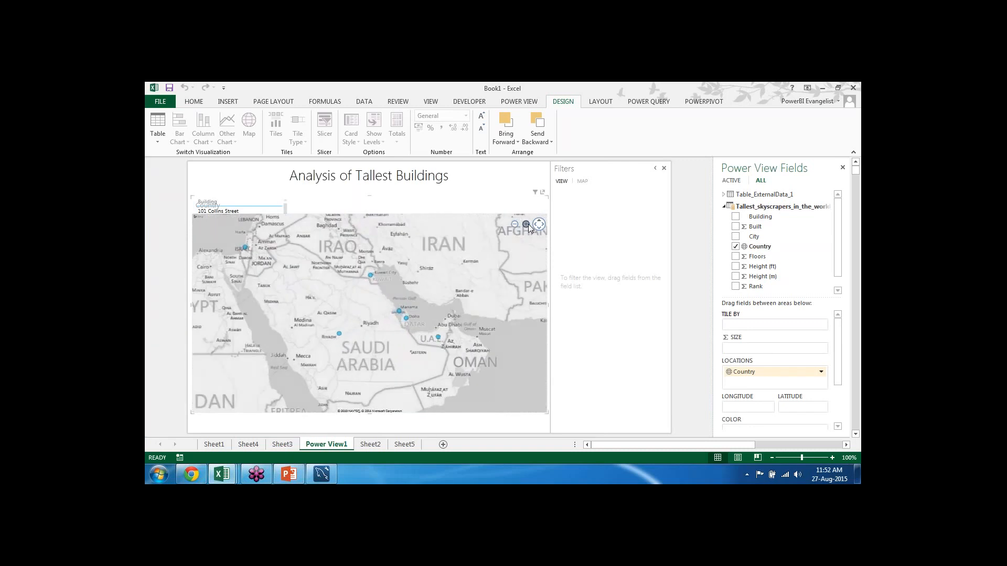
click(525, 224)
drag(517, 382, 444, 388)
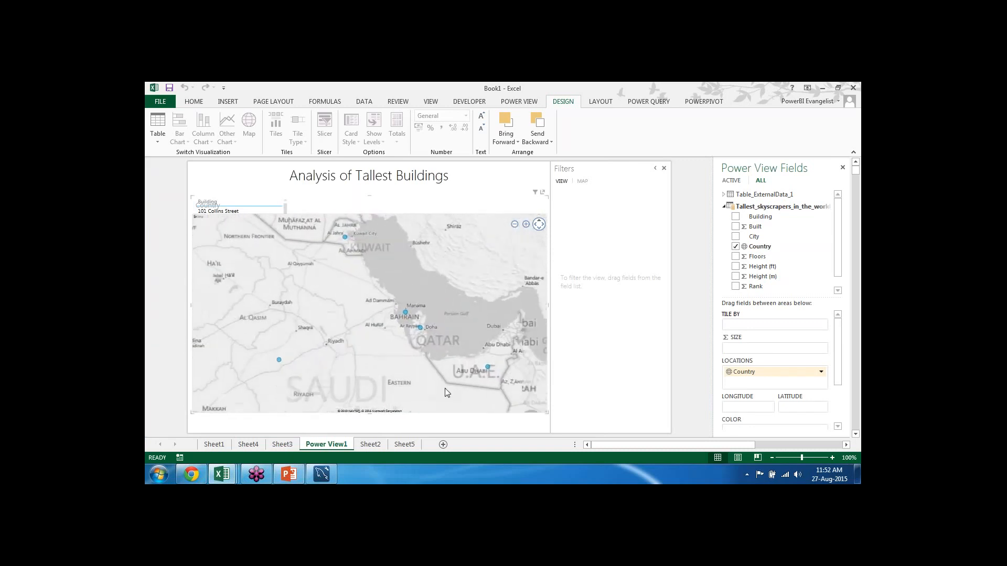
mouse_move(418, 353)
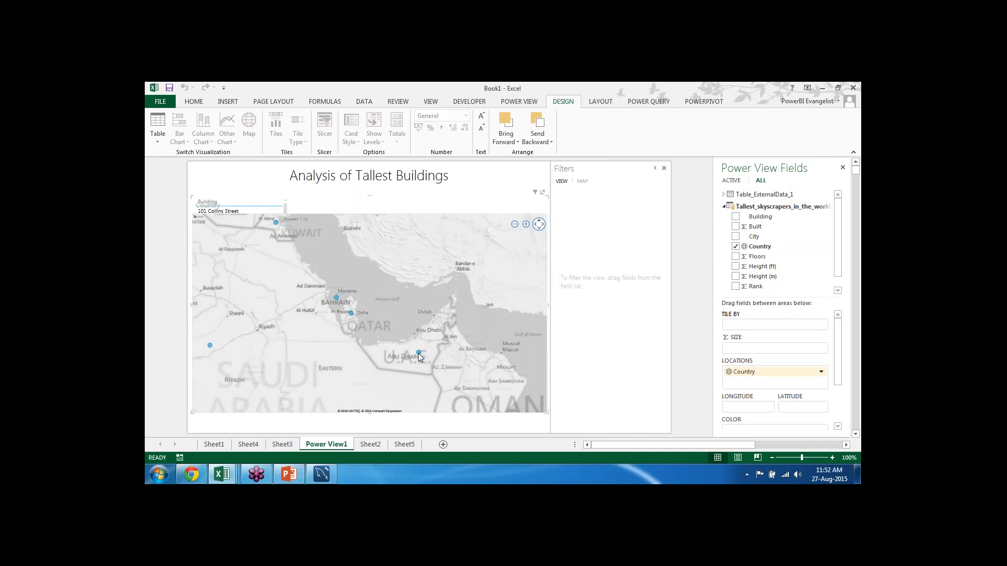
click(418, 352)
mouse_move(419, 352)
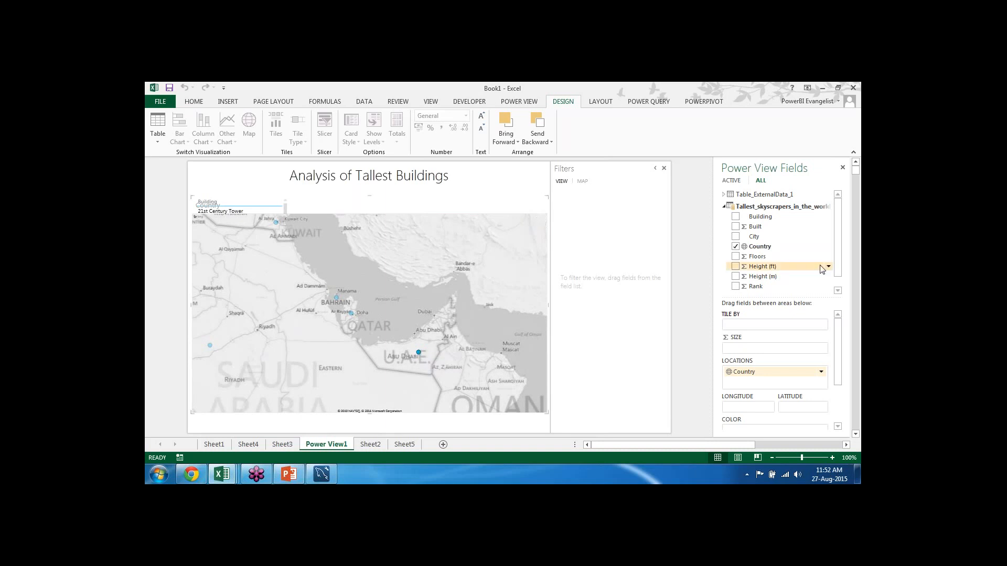
Size the map's country bubbles by the Rank field and bring the area from the Middle East to China into view
drag(841, 245, 840, 260)
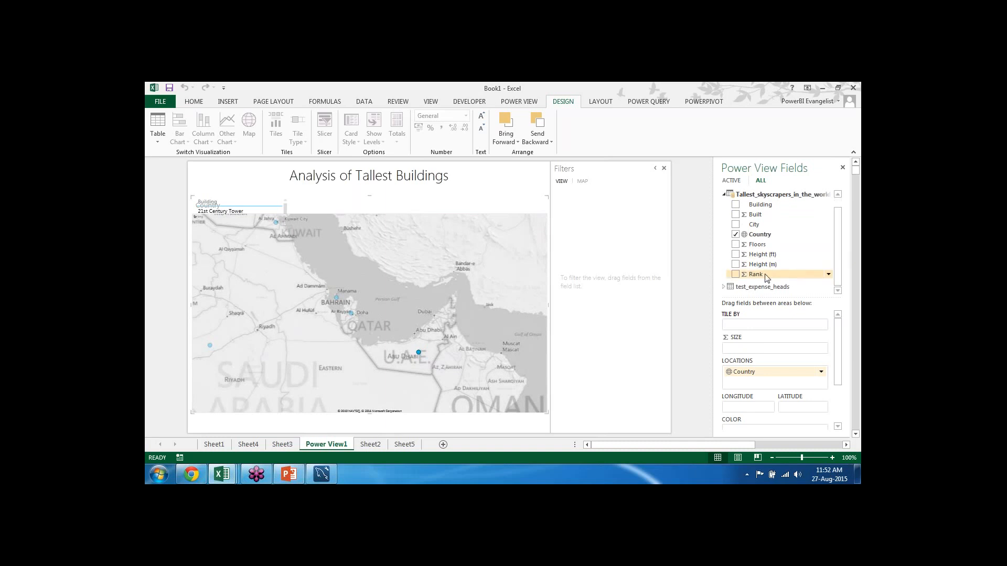
drag(755, 274, 451, 341)
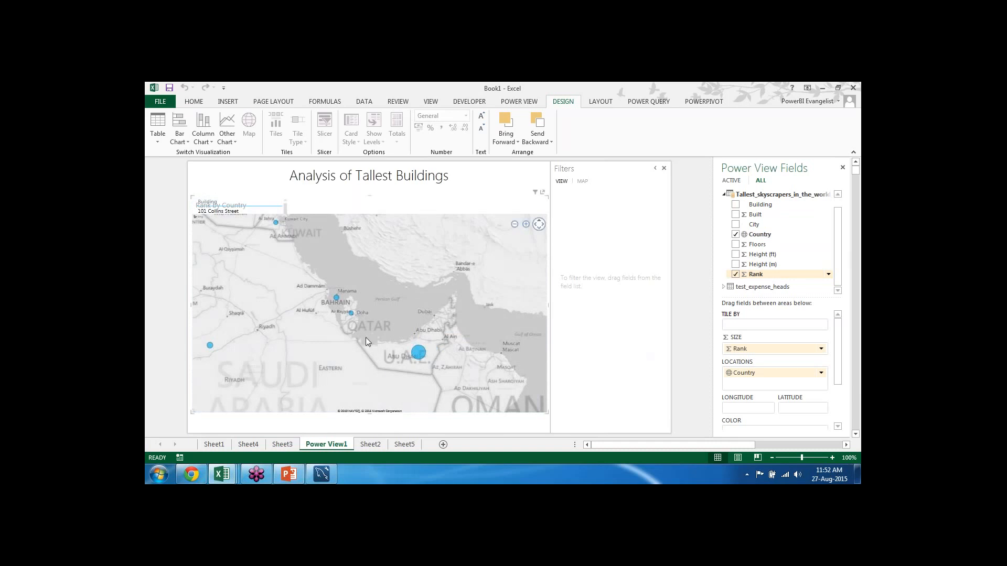
click(514, 225)
click(515, 224)
click(515, 225)
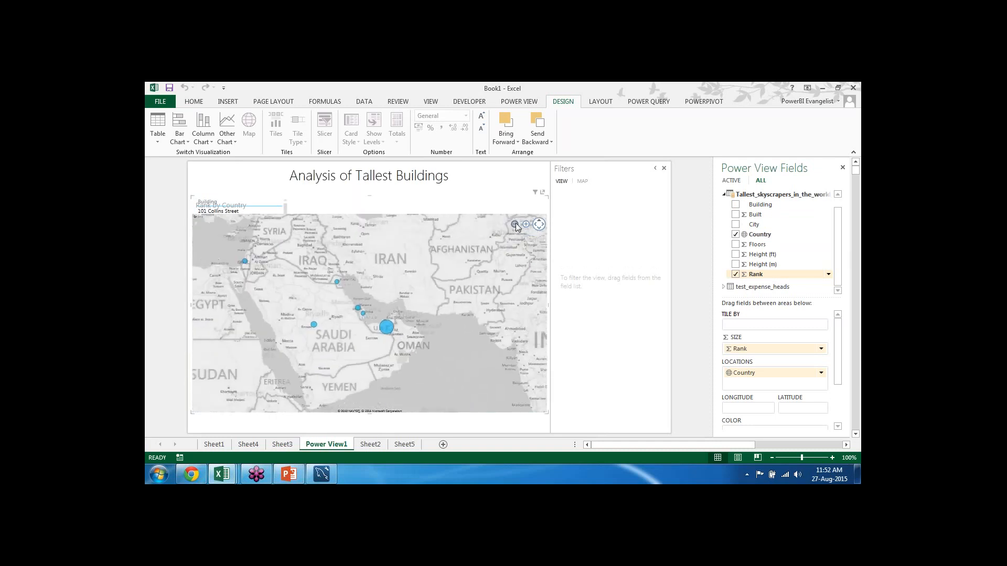
click(515, 224)
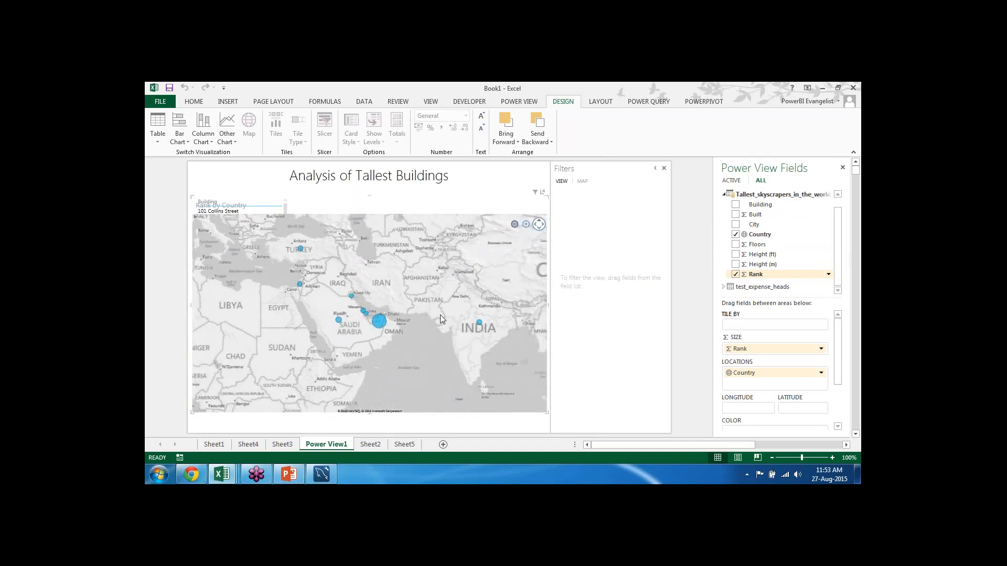
drag(385, 395, 330, 405)
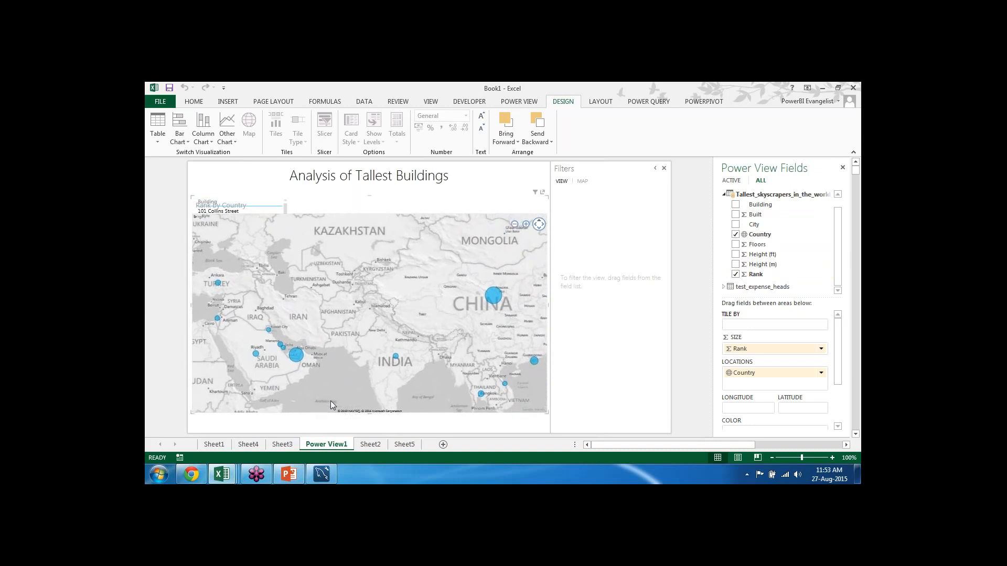
Compare the Count of Rank by Country on Sheet3 with the Power View map, and view the Hong Kong bubble's details
click(283, 444)
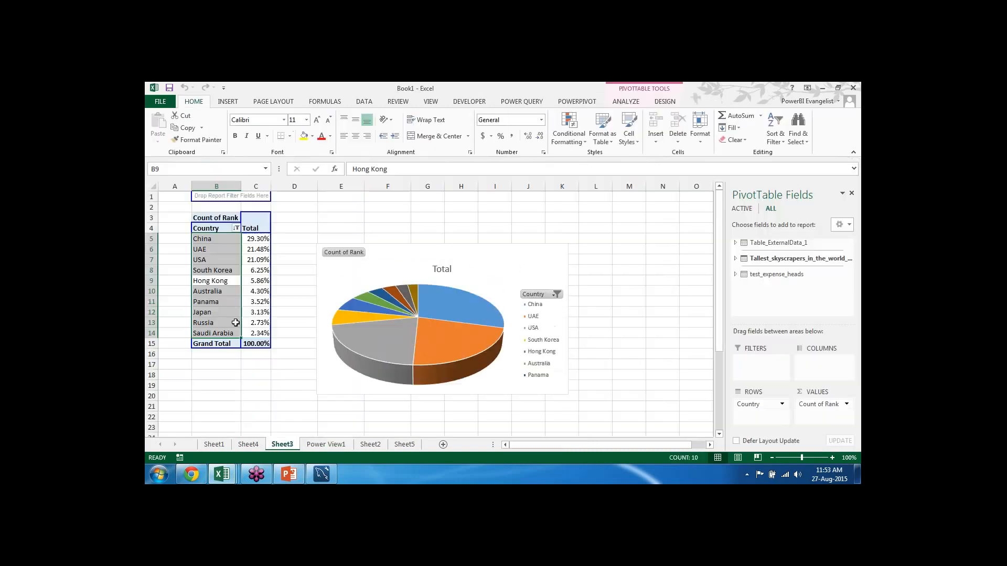
click(326, 444)
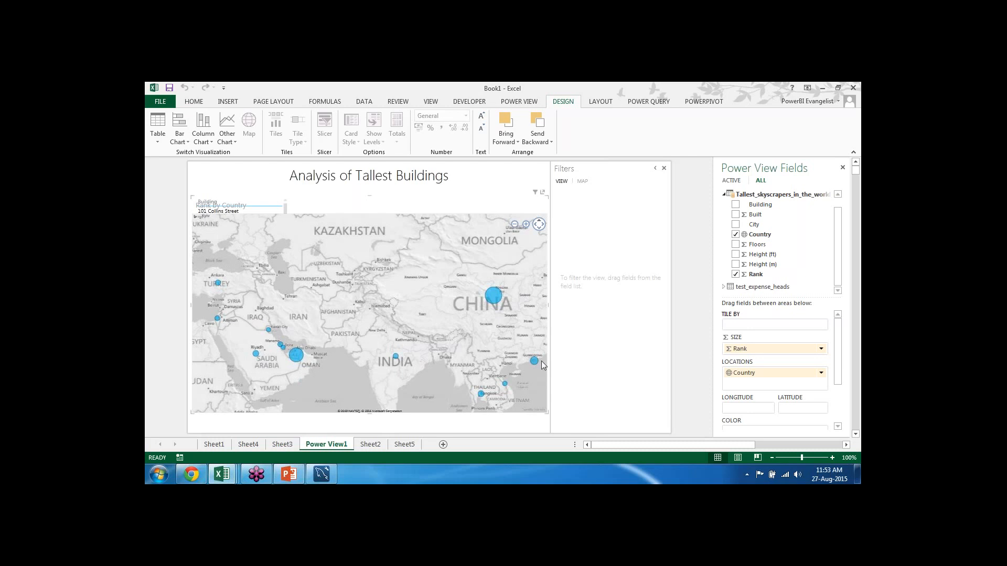
mouse_move(534, 363)
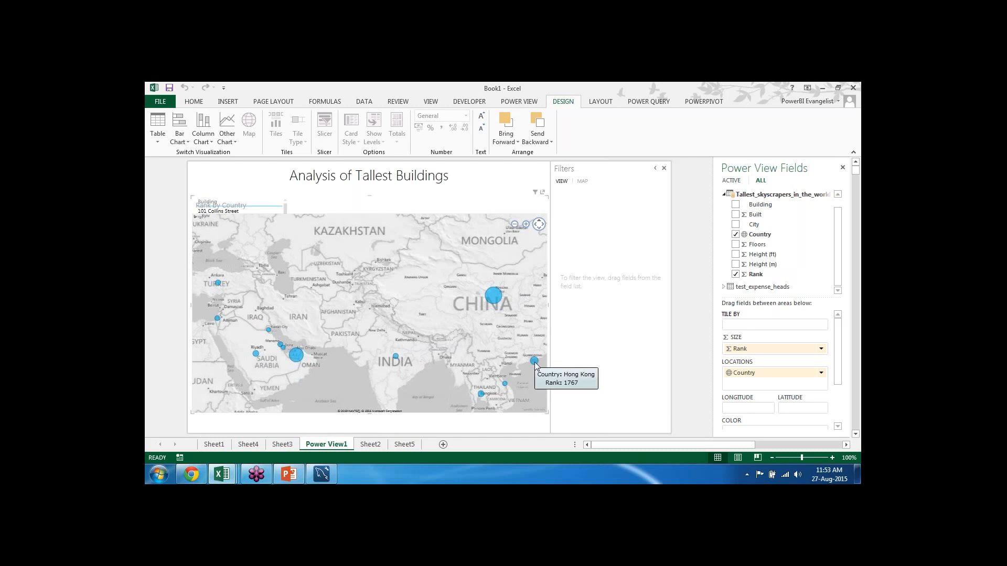